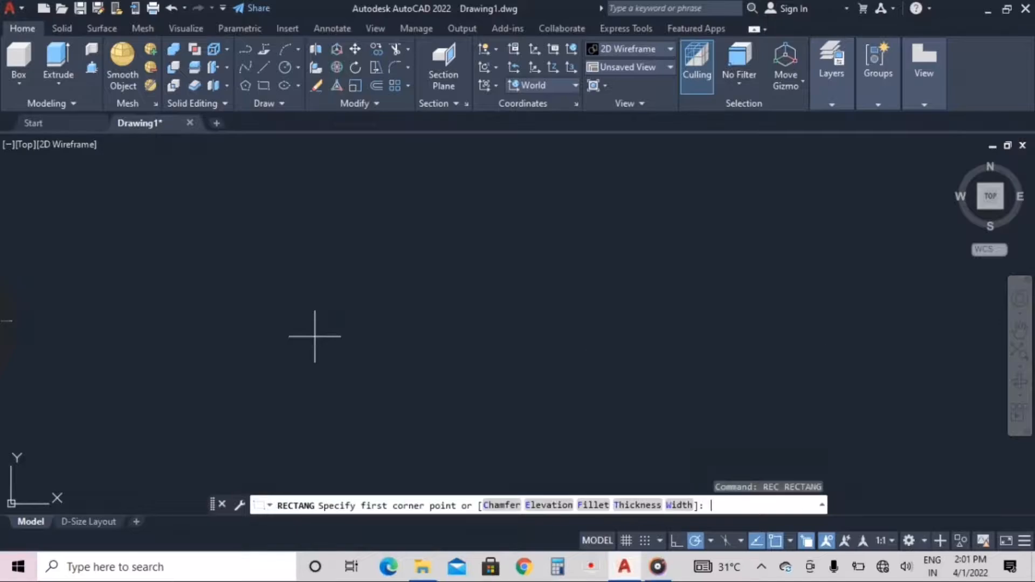
Draw a rectangle 6' long and 5' wide in the middle of the empty drawing area
click(425, 237)
text(d)
key(Return)
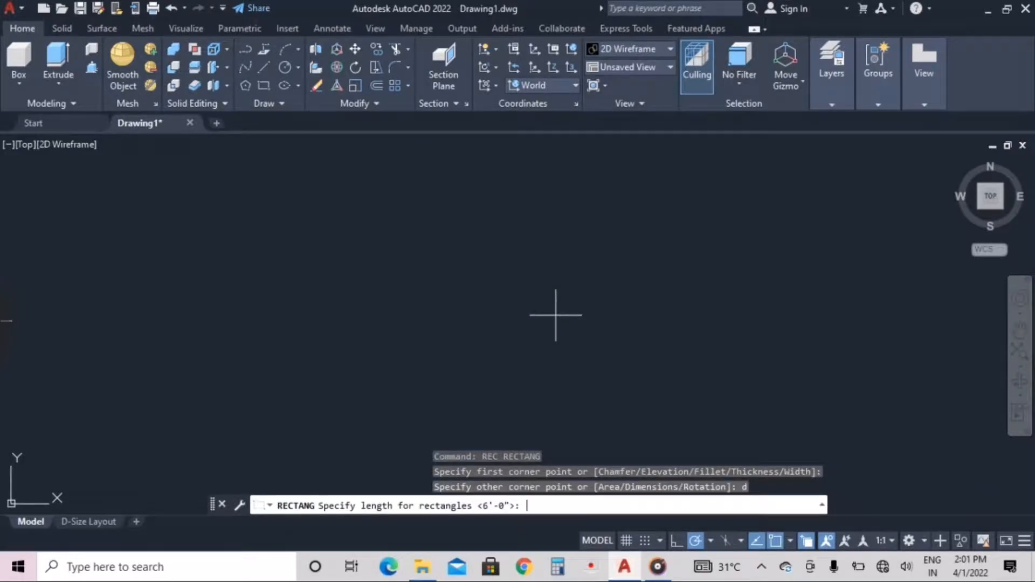
text(6')
key(Return)
text(5')
key(Return)
key(Return)
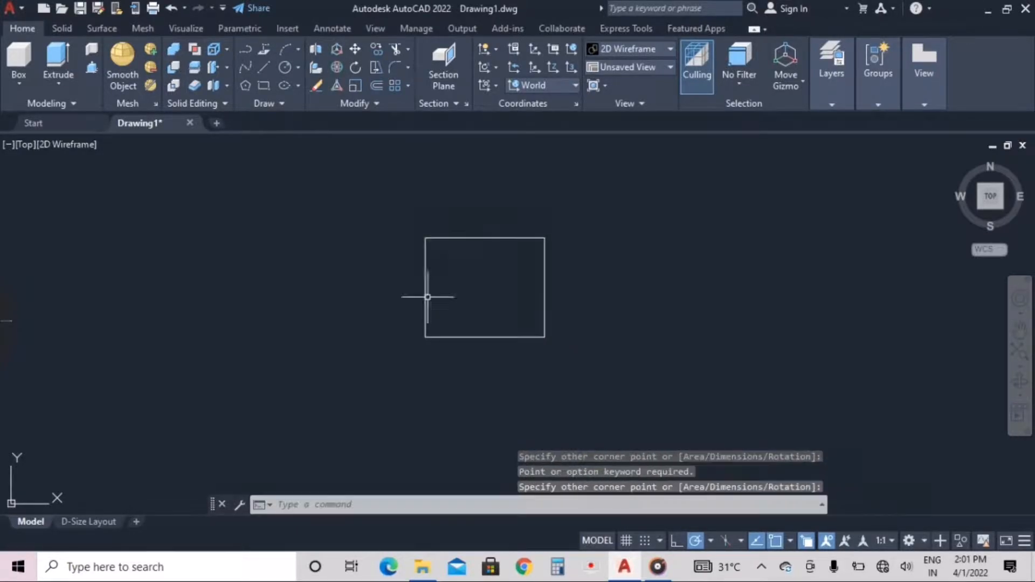
click(513, 309)
Draw a 6' by 1'8" rectangle inside the first rectangle, starting from its lower-left corner and running along its bottom edge
text(rec)
key(Return)
click(425, 338)
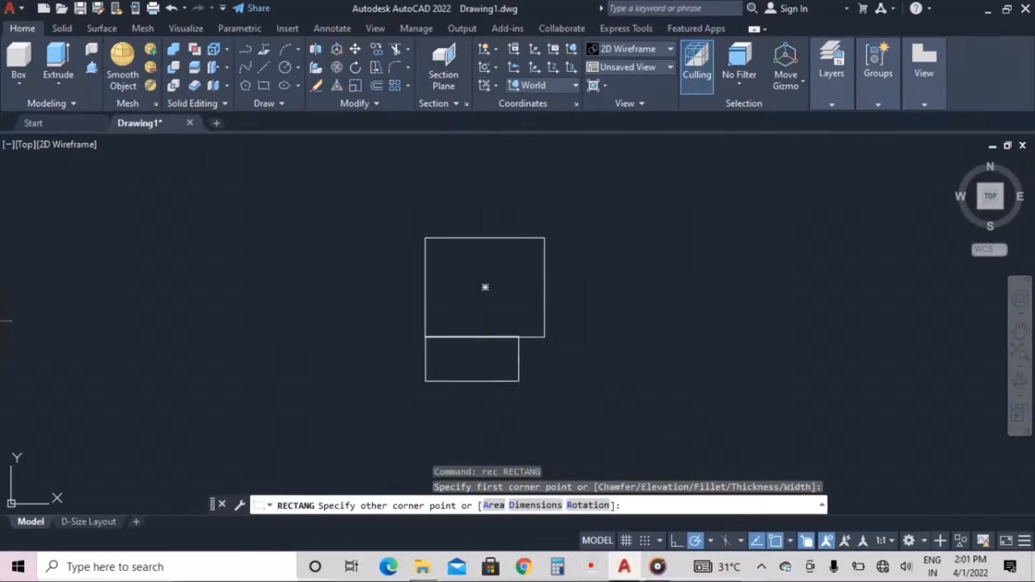
text(d)
key(Return)
text(6')
key(Return)
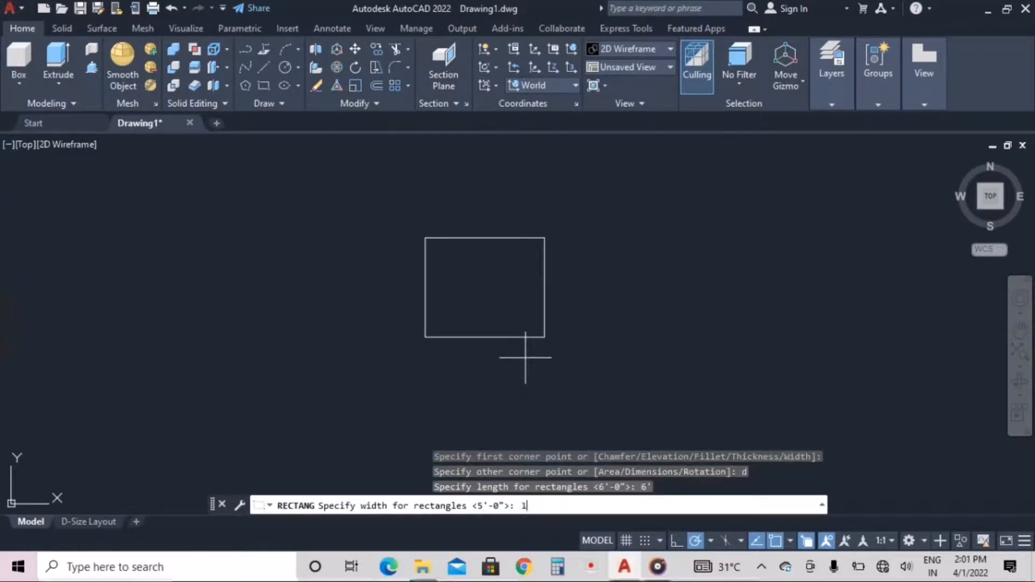
text(1'8")
key(Return)
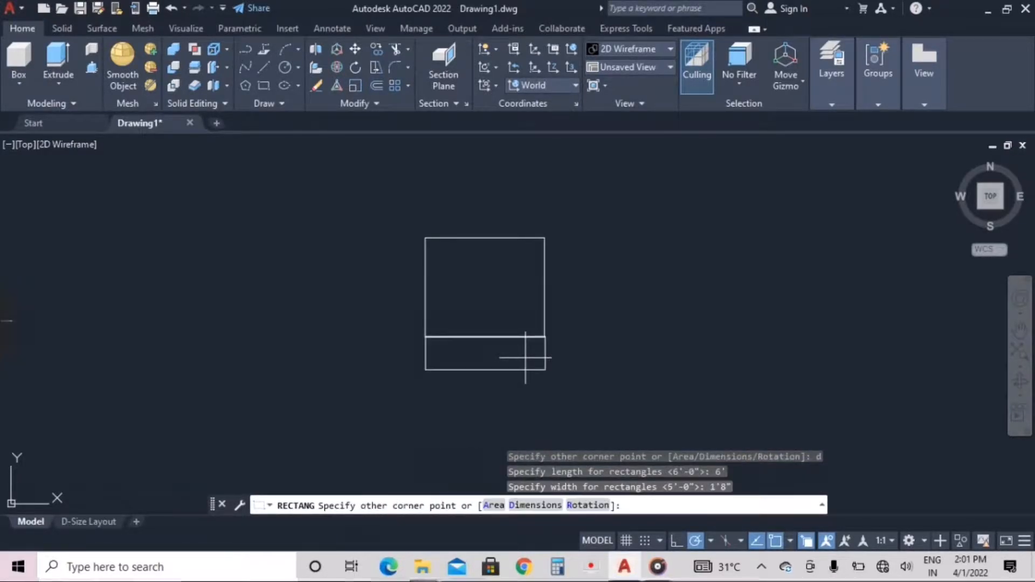
scroll(531, 340, up, 4)
scroll(532, 353, down, 4)
click(531, 354)
Draw a 2' by 7'8" upright rectangle outside the large rectangle, extending up and leftward from its lower-left corner
scroll(488, 330, up, 2)
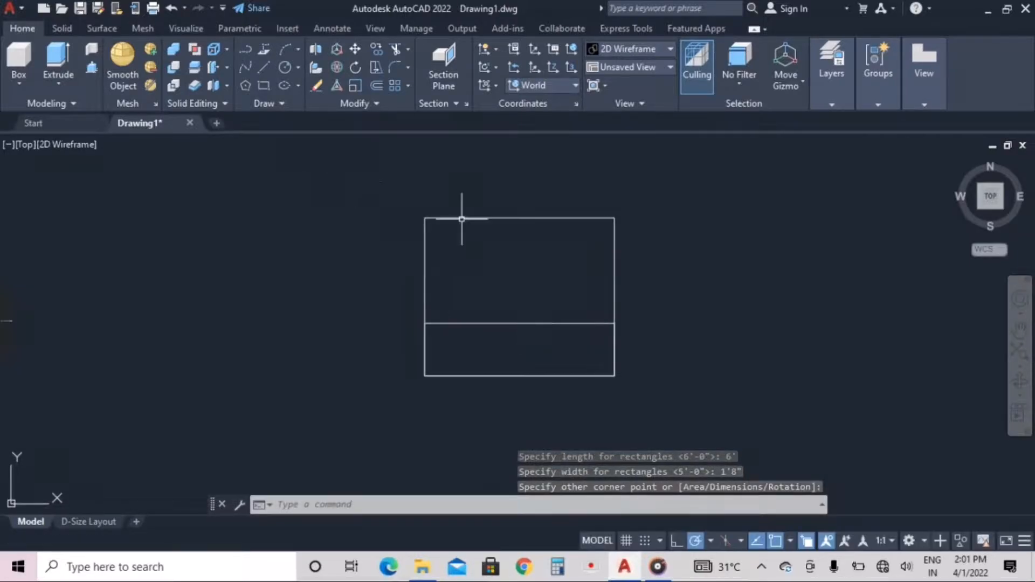
text(rec)
key(Return)
click(424, 405)
text(d)
key(Return)
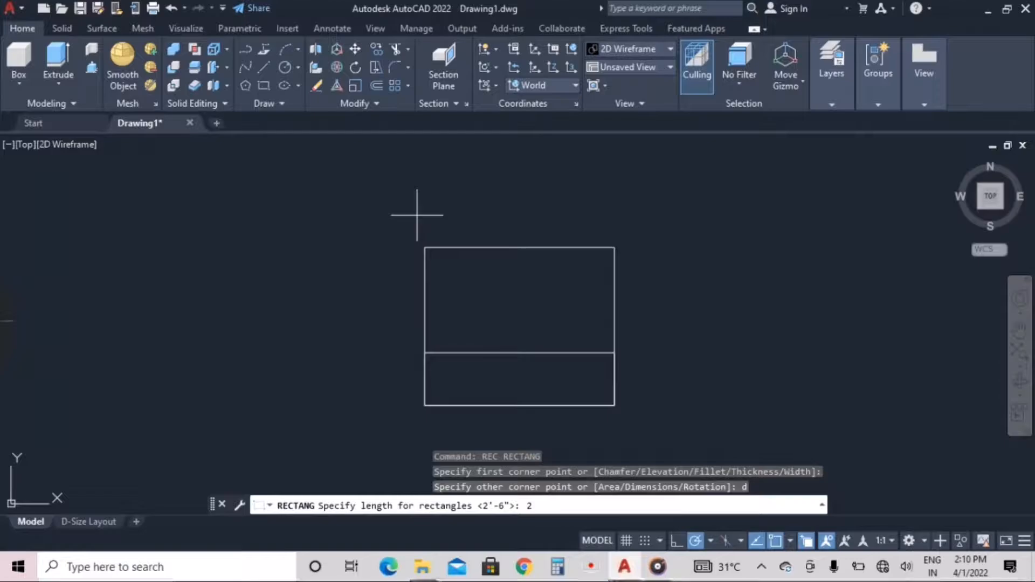
key(Return)
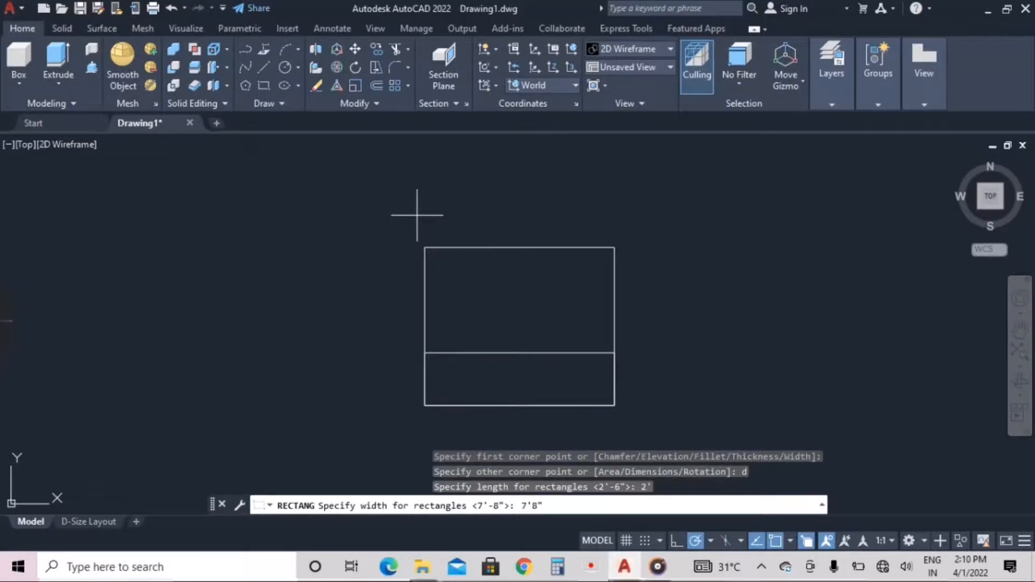
key(Return)
click(416, 215)
key(Escape)
Move the tall rectangle so the midpoint of its right side meets the midpoint of the large rectangle's left side
click(468, 211)
click(391, 188)
text(m)
key(Return)
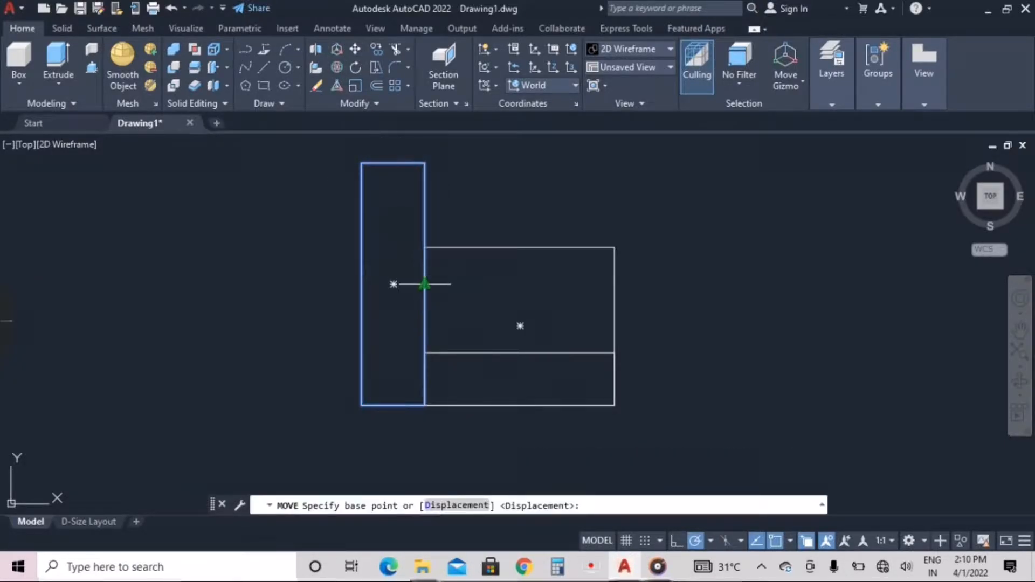
click(425, 283)
click(425, 326)
key(Escape)
Draw a rectangle below the large one, from mid-width of the tall rectangle to the large rectangle's right side, ending level with the tall rectangle's base
text(rec)
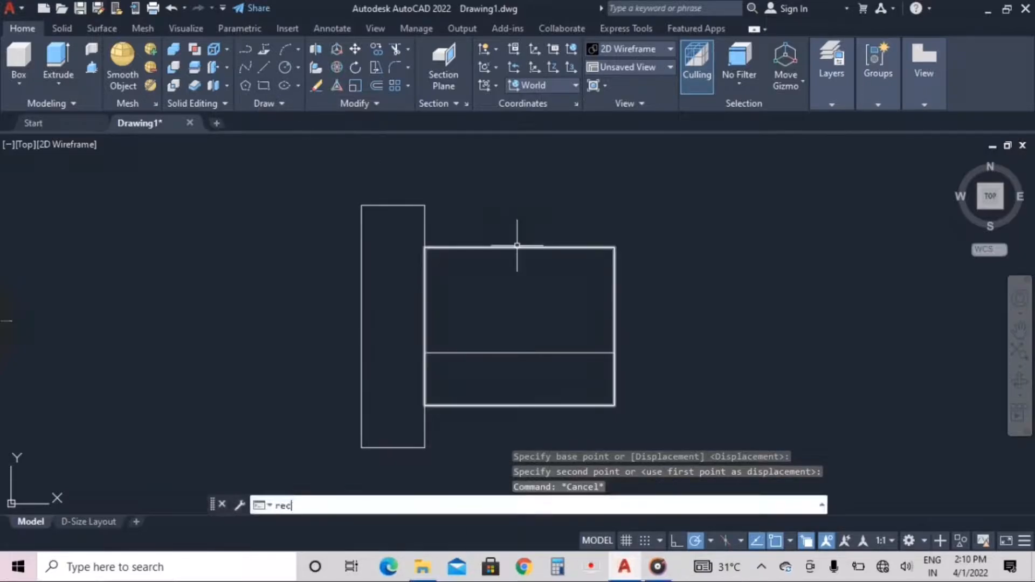
key(Return)
click(393, 406)
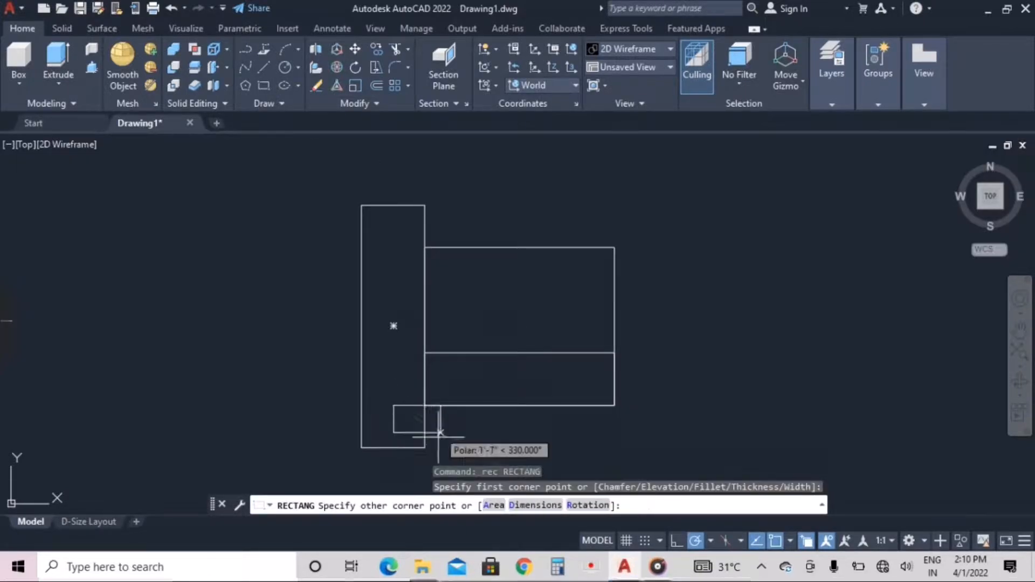
click(614, 447)
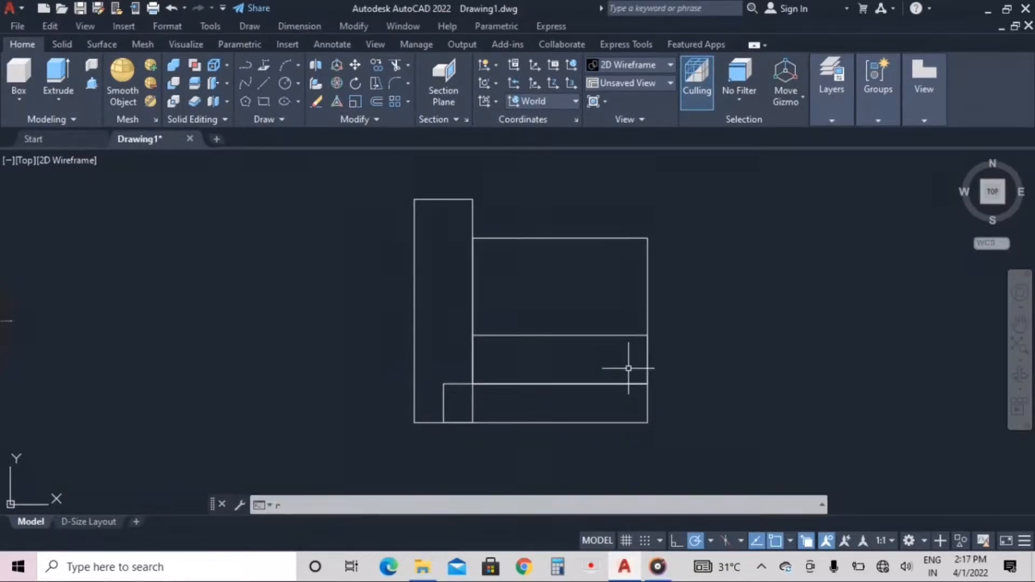
Draw a 3' by 1" strip leftward from the midpoint of the large rectangle's top edge, just inside it
text(rec)
key(Return)
click(560, 238)
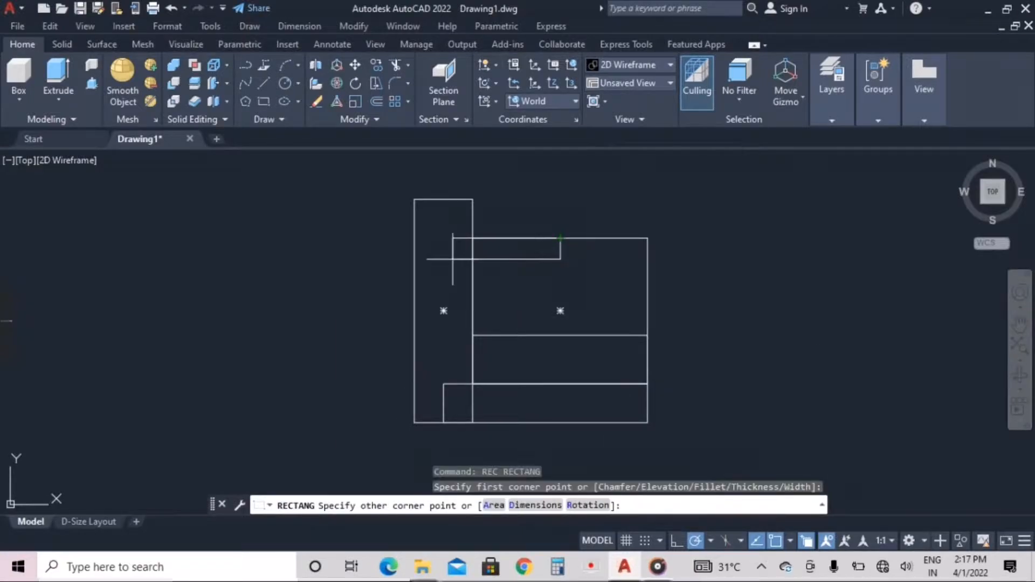
text(d)
key(Return)
key(Return)
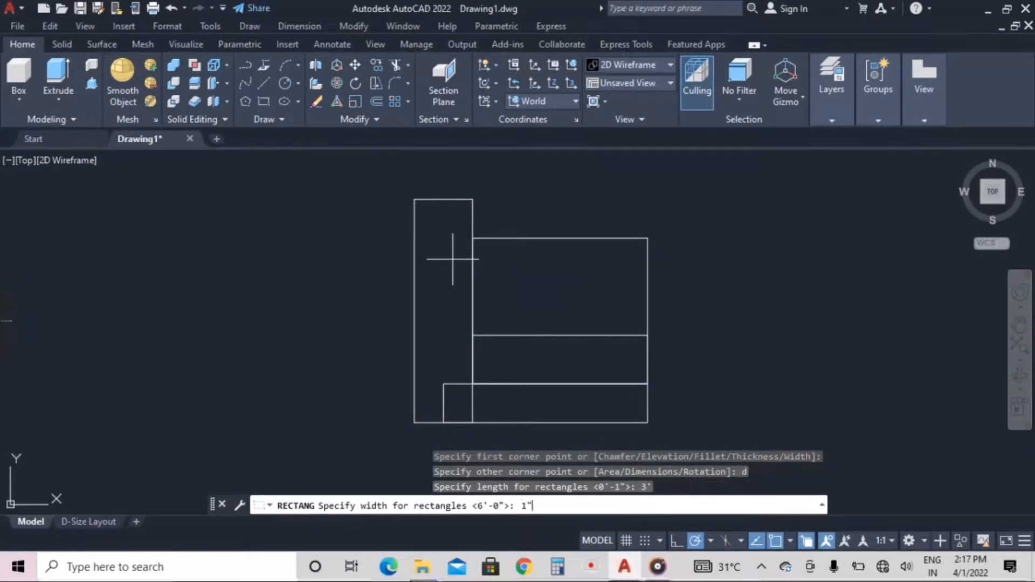
text(1")
key(Return)
click(478, 261)
Draw a 1" by 3'4" strip down from the large rectangle's upper-left corner, inside its left edge
scroll(475, 258, up, 4)
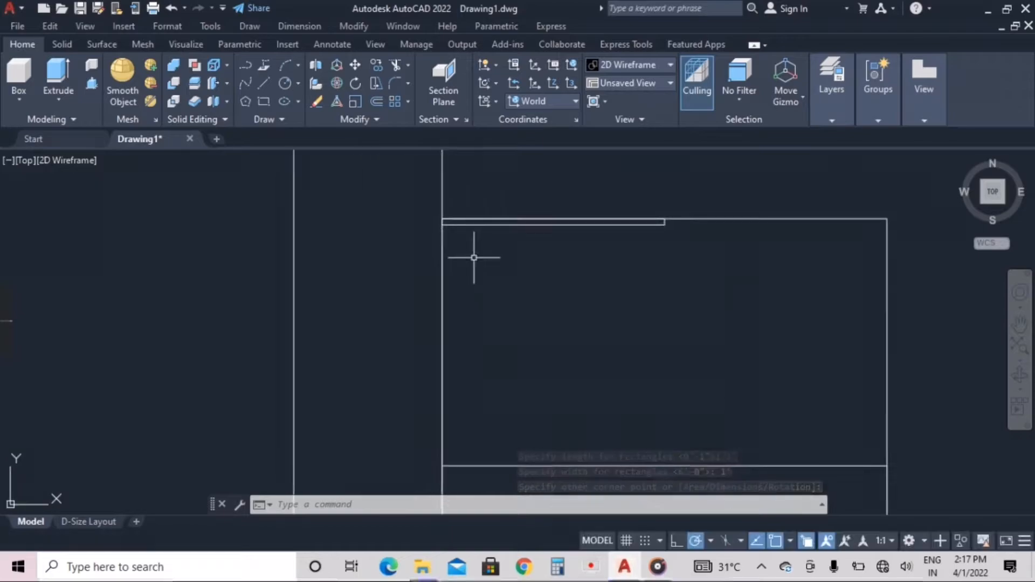
text(rec)
key(Return)
click(470, 225)
scroll(483, 269, down, 4)
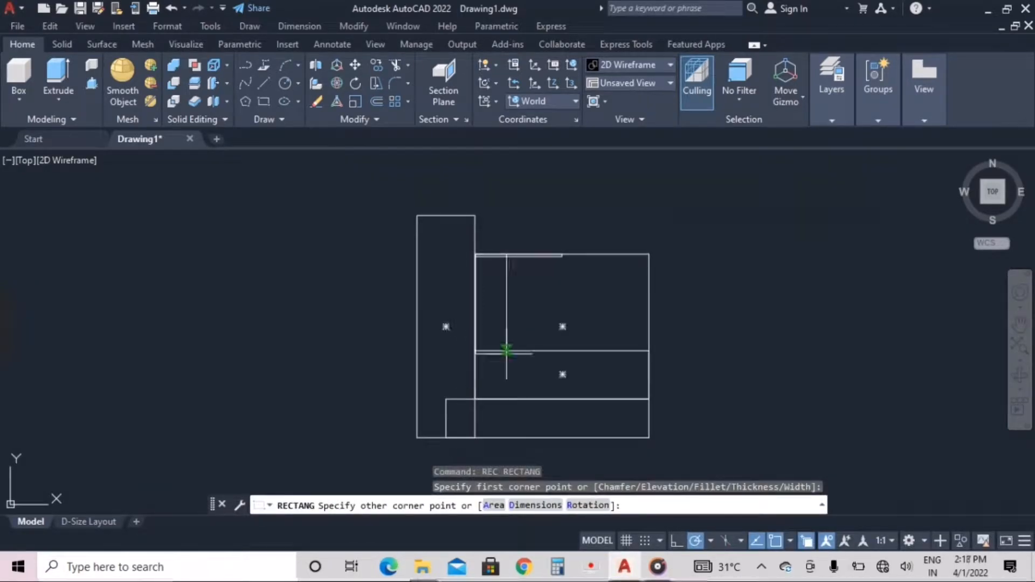
text(d)
key(Return)
text(1")
key(Return)
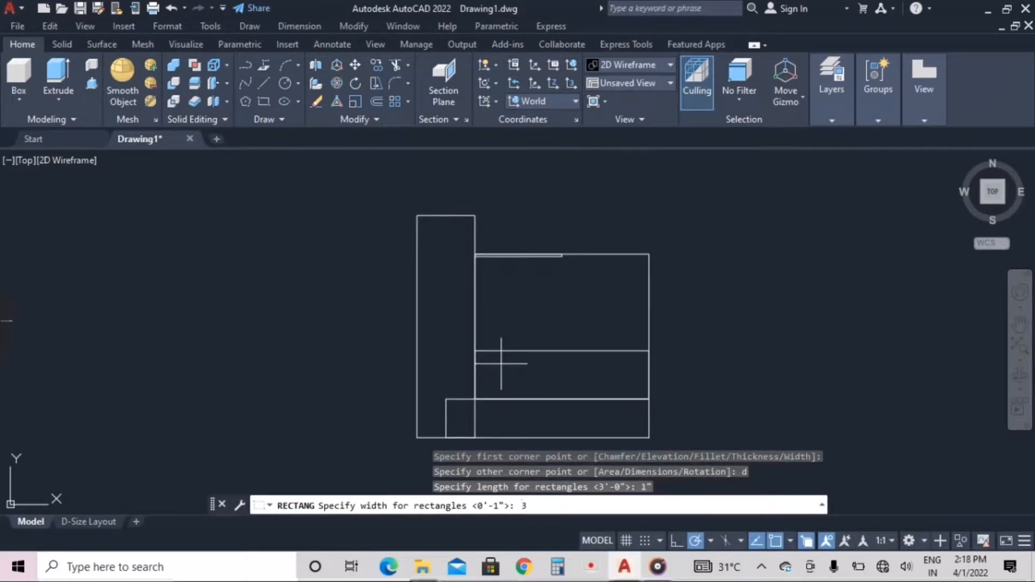
text(3'4")
key(Return)
click(500, 370)
Regenerate the model display
scroll(487, 350, up, 2)
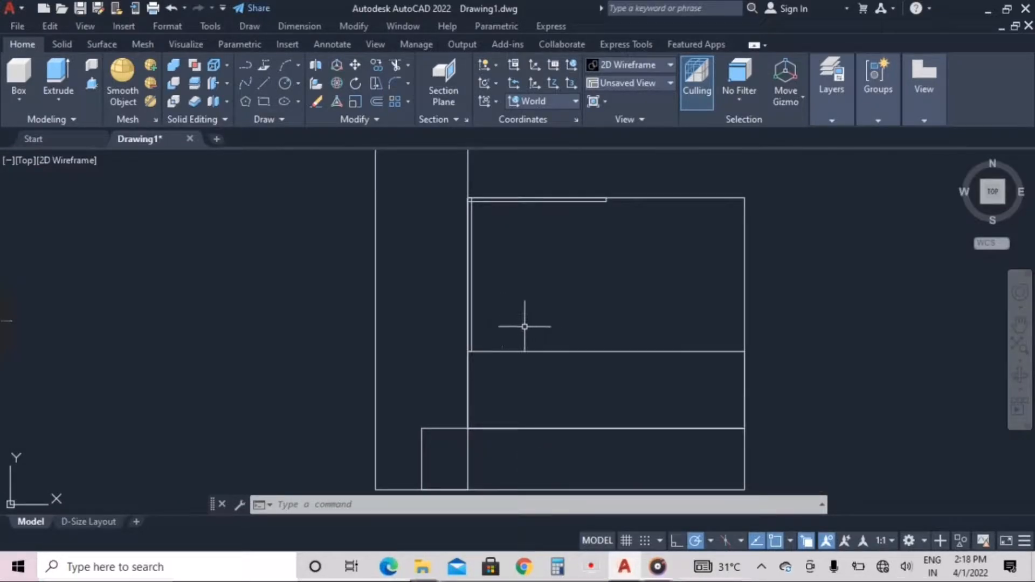
text(re)
key(Return)
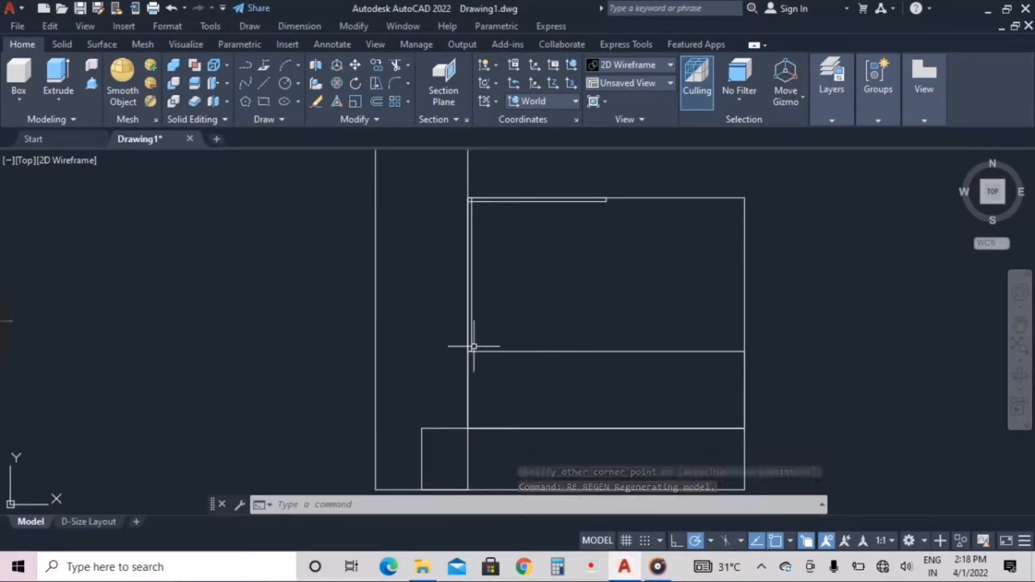
scroll(472, 350, up, 2)
key(Escape)
key(Escape)
key(Escape)
Draw a 1'5" by 1" strip leftward into the tall rectangle from the lower-left corner of the vertical strip
text(rec)
key(Return)
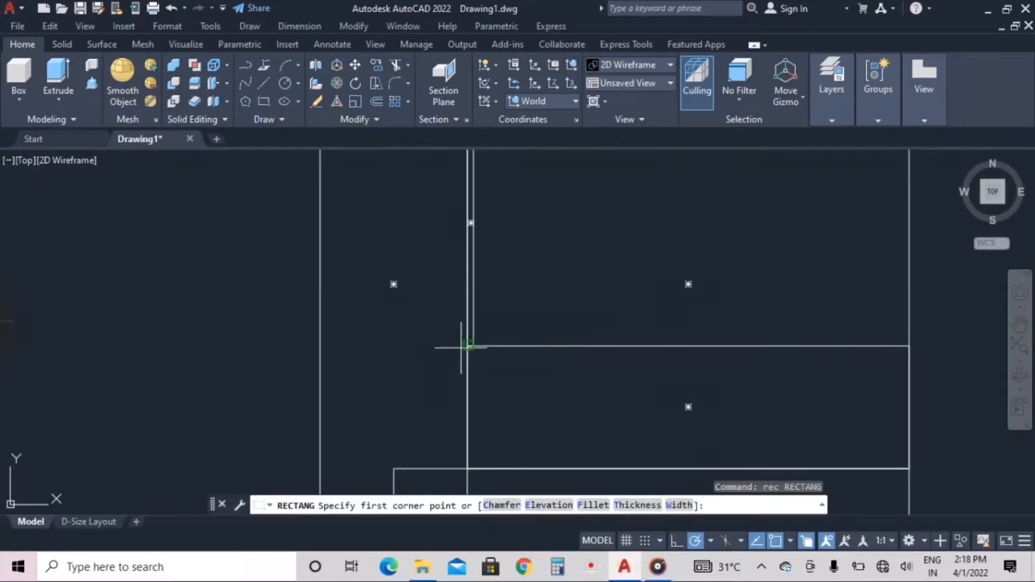
click(465, 346)
text(d)
key(Return)
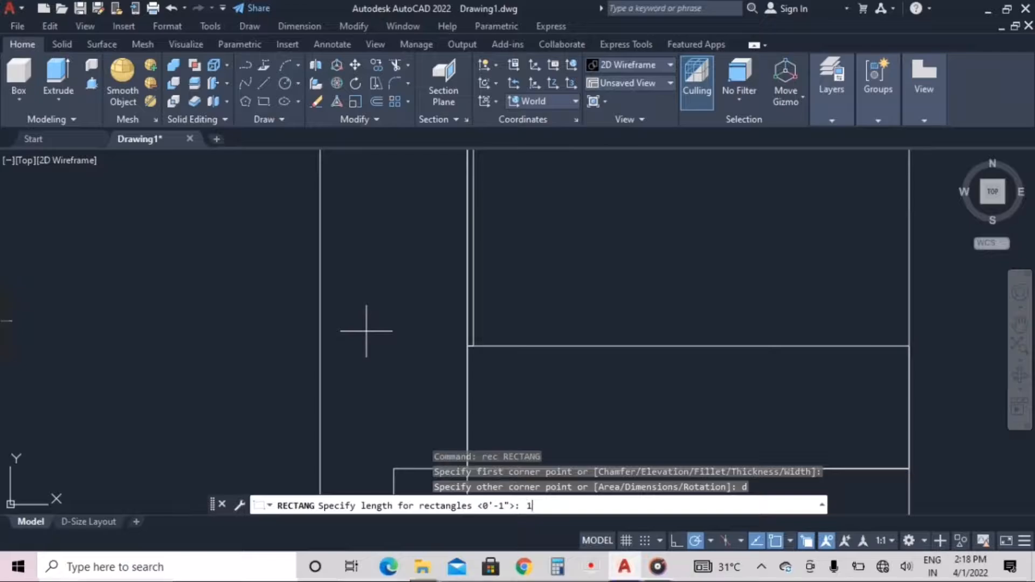
text(1'5")
key(Return)
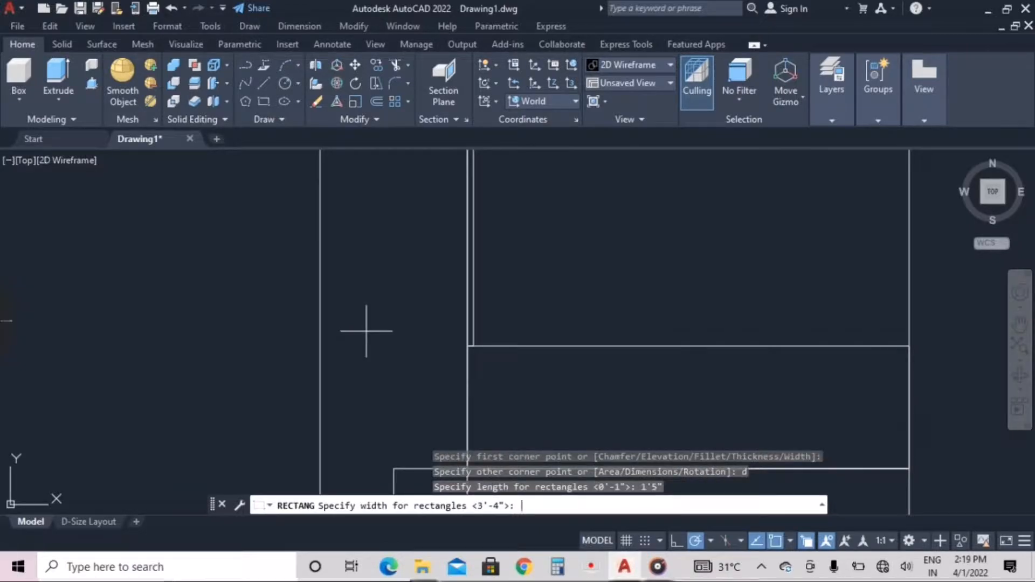
text(1")
key(Return)
click(344, 328)
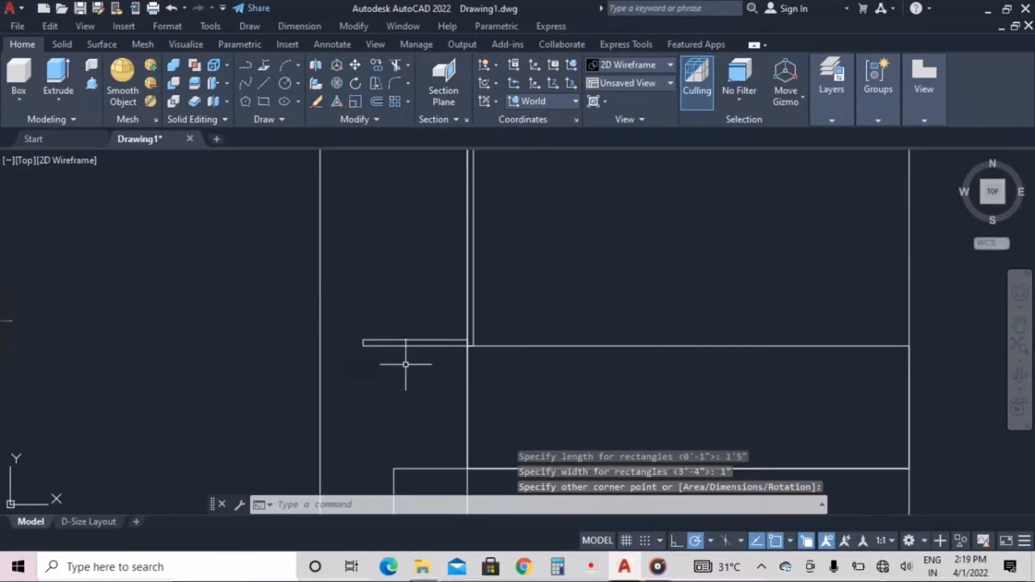
Move the 1'5" strip right so its lower-right corner meets the lower-right corner of the vertical strip
click(420, 358)
click(397, 324)
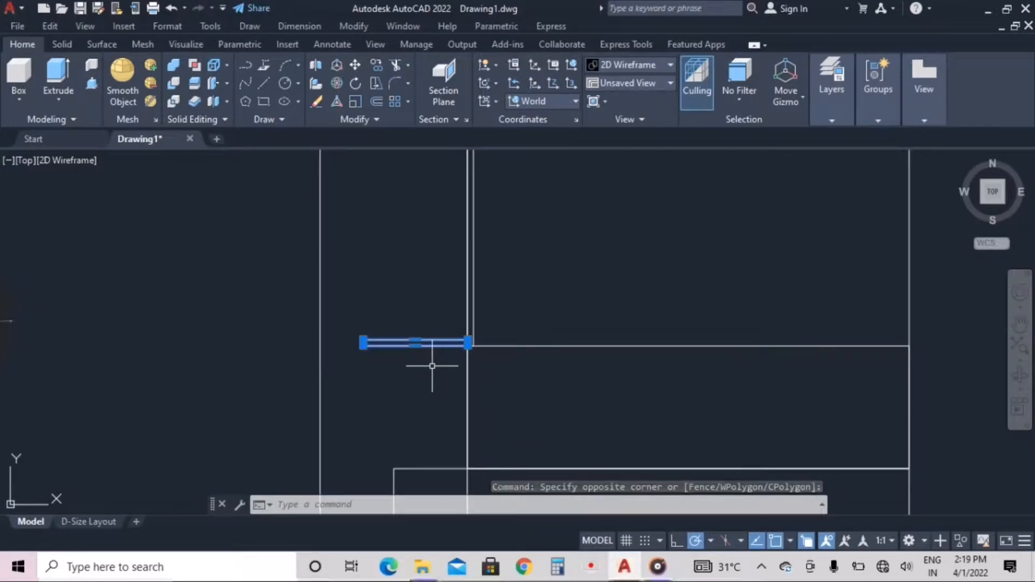
click(357, 71)
scroll(462, 354, up, 4)
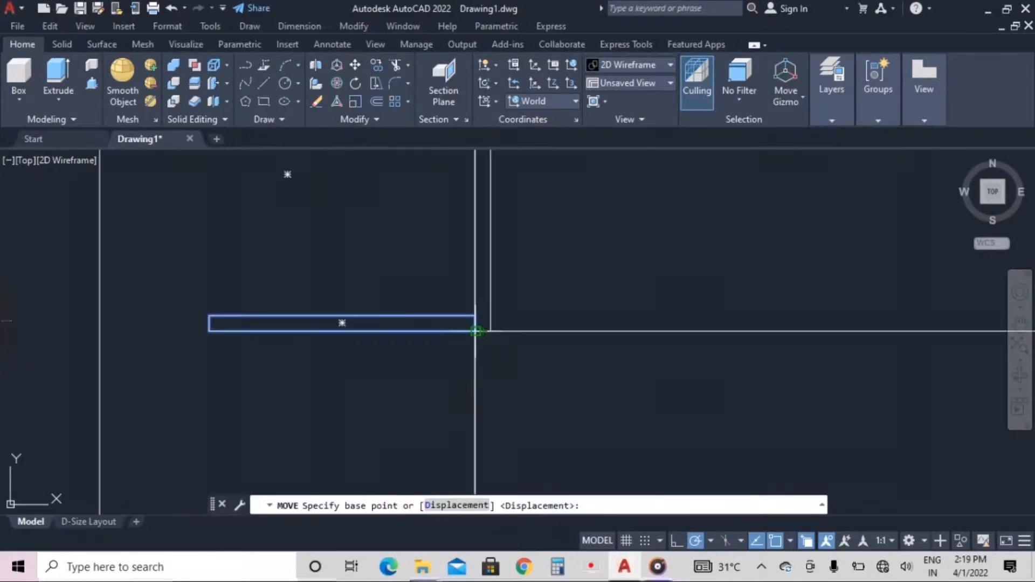
click(475, 331)
click(490, 331)
Move the 1'5" strip straight up by 5"
click(449, 342)
click(395, 279)
text(m)
key(Return)
click(491, 331)
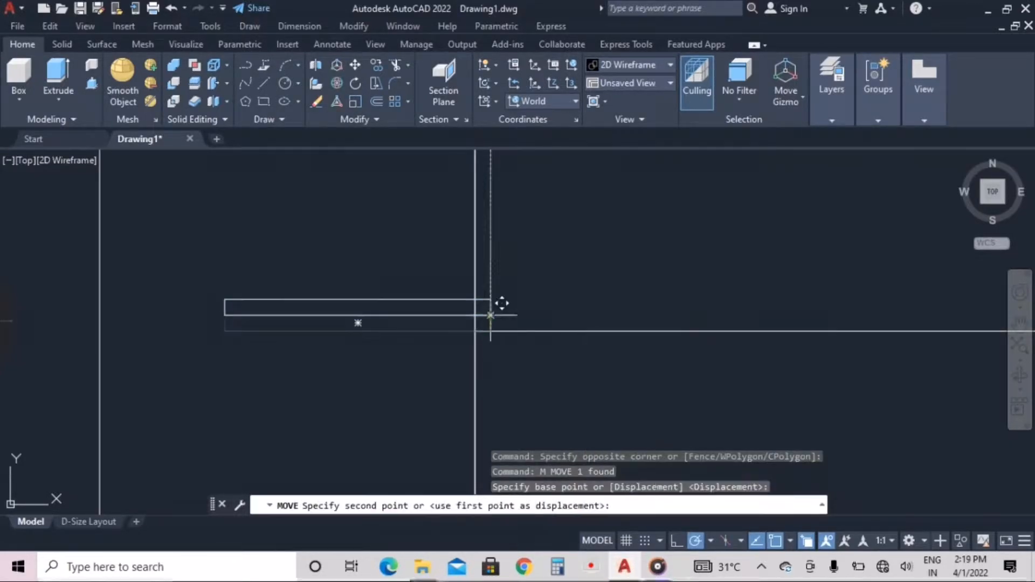
scroll(502, 237, down, 2)
scroll(495, 272, down, 3)
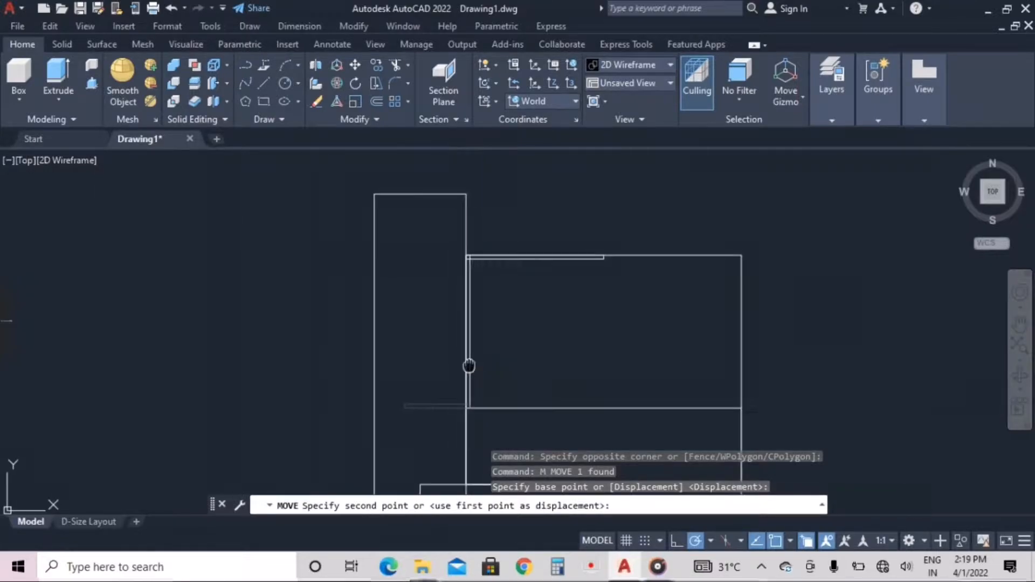
text(5")
key(Return)
Copy the 1'5" strip straight up so its upper-right corner lies at the top-right corner of the vertical strip
scroll(461, 379, up, 3)
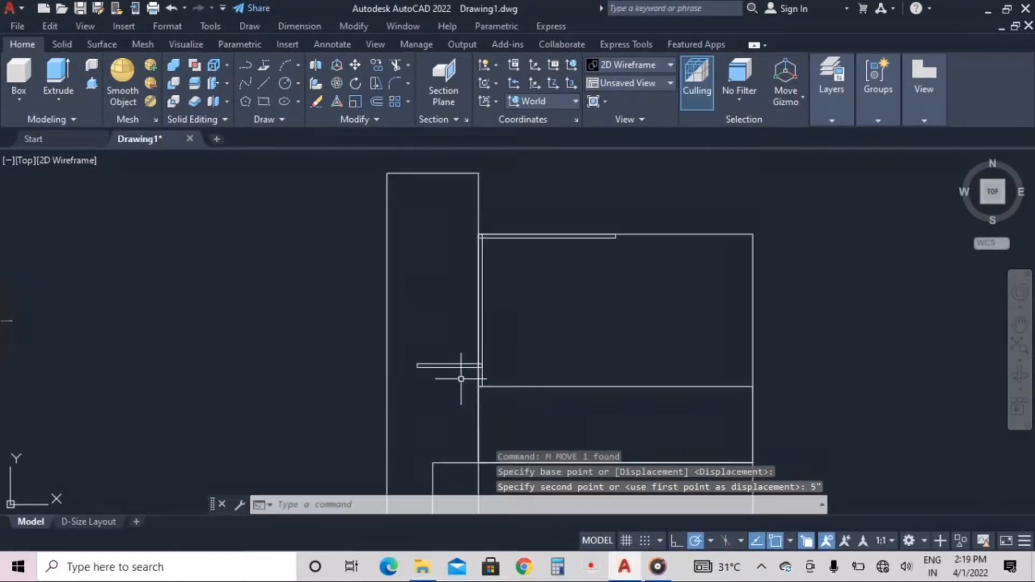
click(448, 381)
click(417, 316)
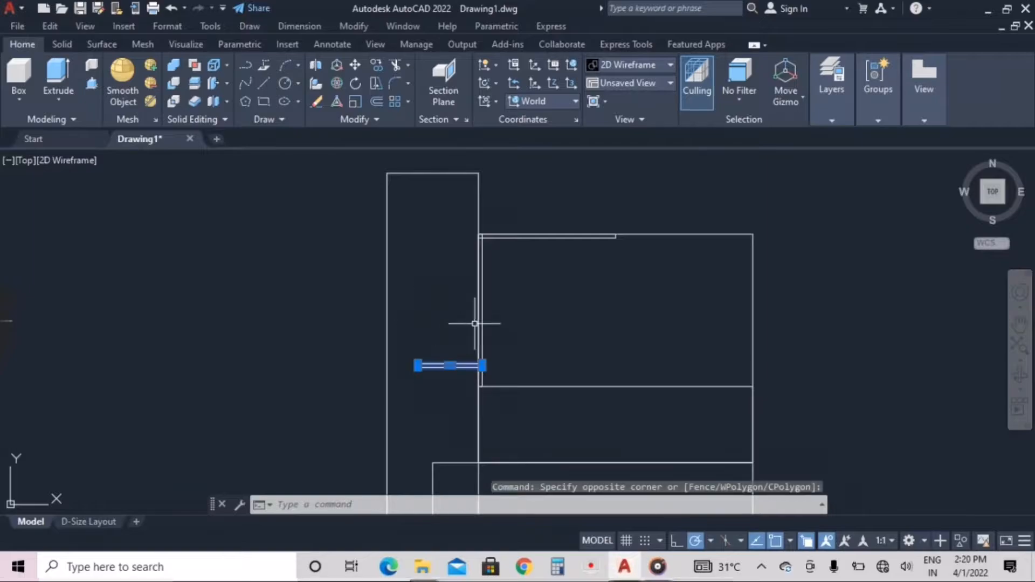
key(Return)
scroll(478, 373, up, 6)
click(493, 352)
middle_drag(492, 219, 492, 360)
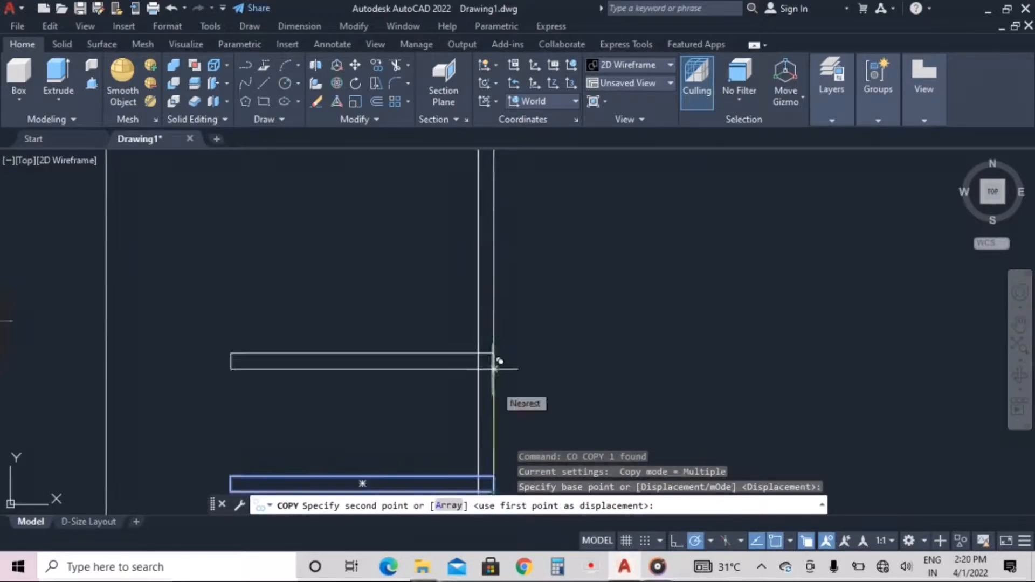
scroll(490, 361, down, 4)
scroll(490, 205, up, 3)
click(491, 208)
scroll(505, 252, down, 3)
key(Escape)
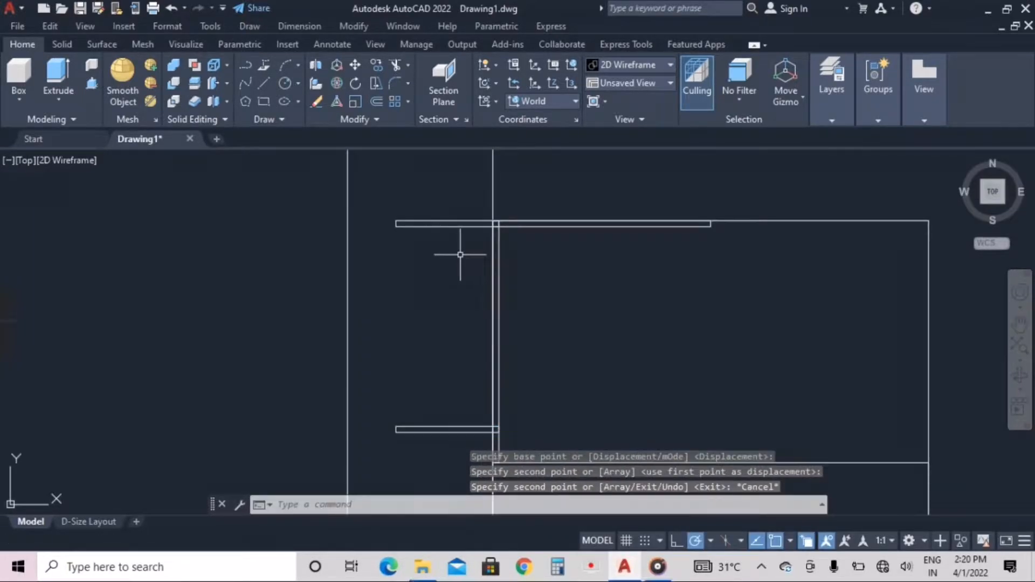
Move the copied upper strip straight down by 5"
click(457, 255)
click(435, 206)
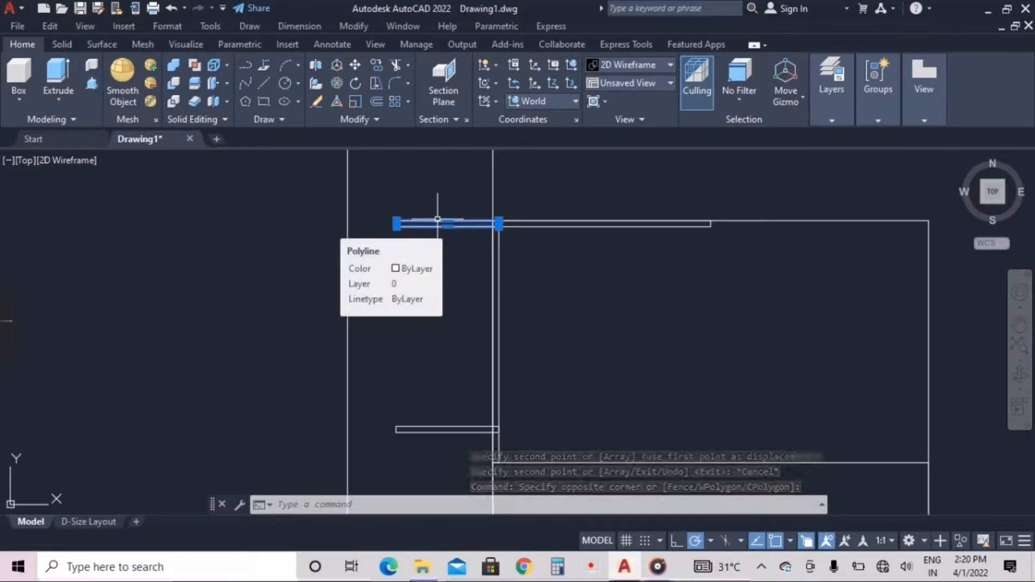
text(m)
key(Return)
click(542, 261)
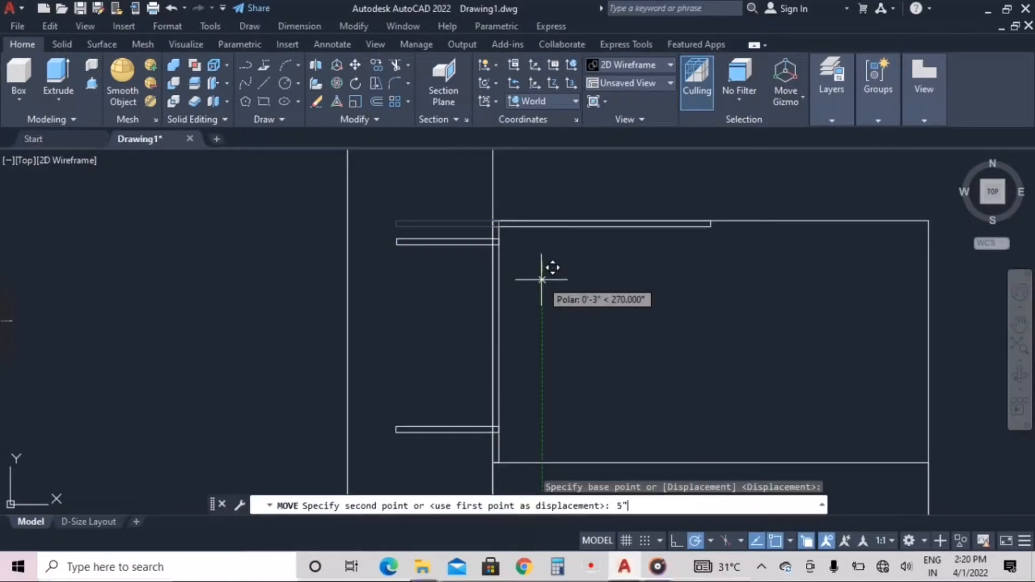
text(5")
key(Return)
Draw a vertical line from the midpoint of the upper short strip's lower edge to the lower strip's upper edge
scroll(535, 293, down, 2)
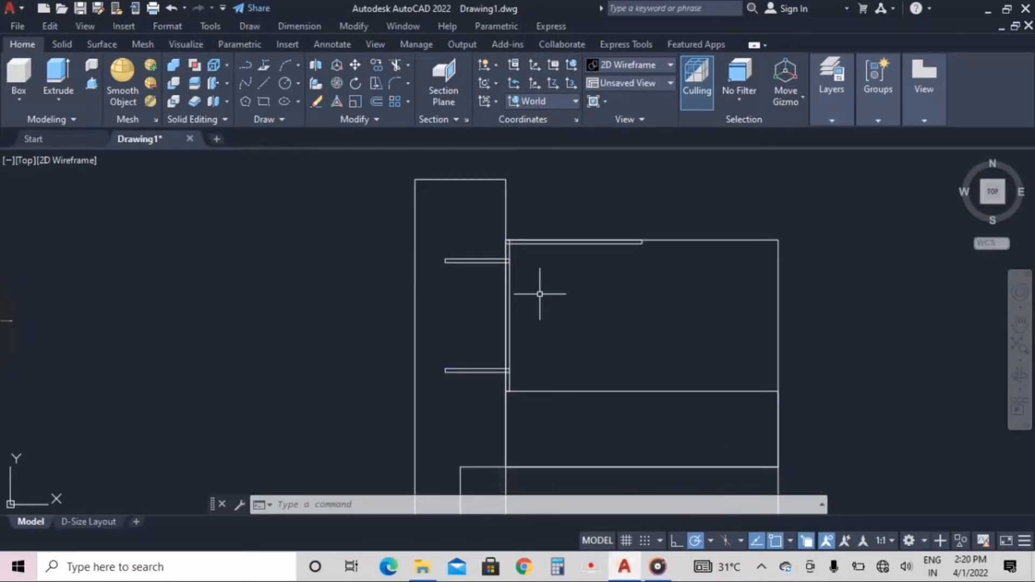
click(264, 84)
scroll(478, 269, up, 3)
click(473, 241)
scroll(474, 344, down, 1)
middle_drag(473, 454, 473, 341)
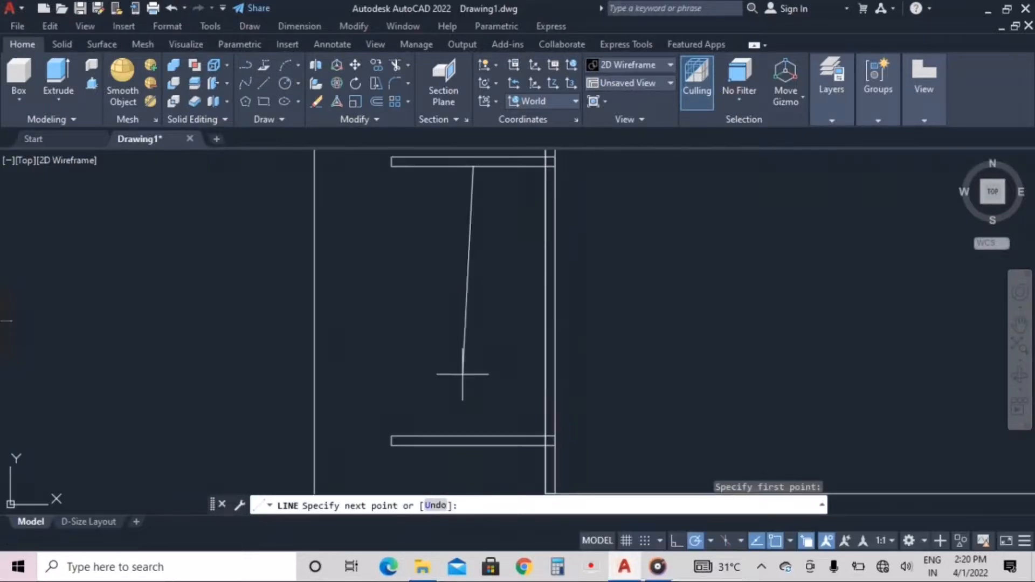
click(473, 436)
key(Escape)
scroll(462, 351, down, 2)
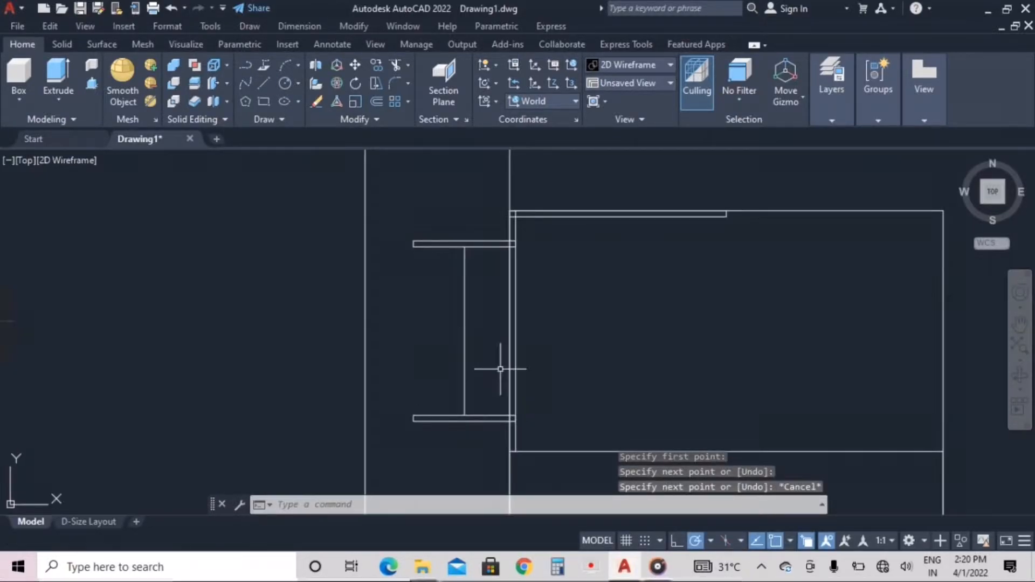
click(465, 419)
click(435, 236)
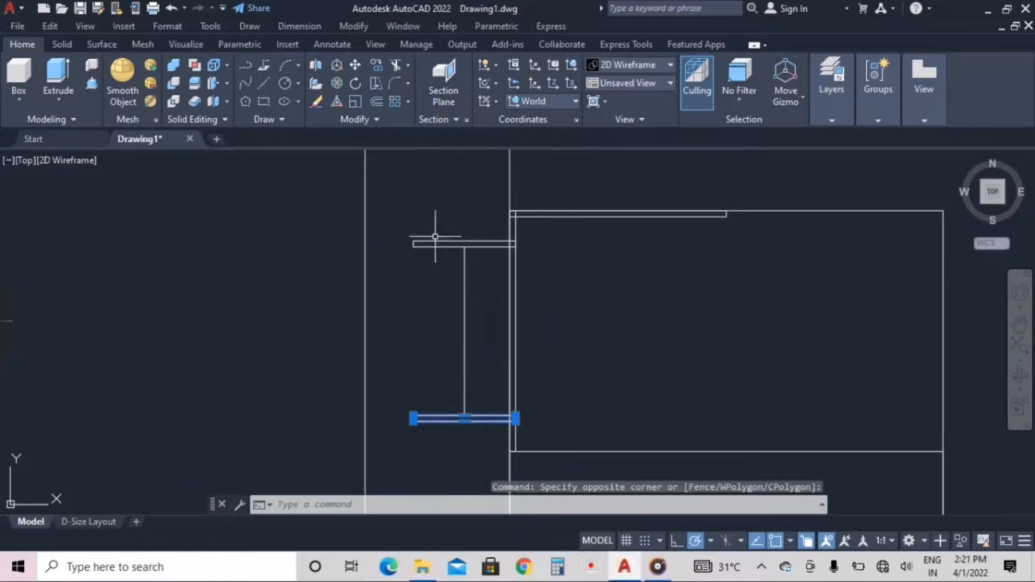
click(356, 65)
click(375, 67)
click(460, 455)
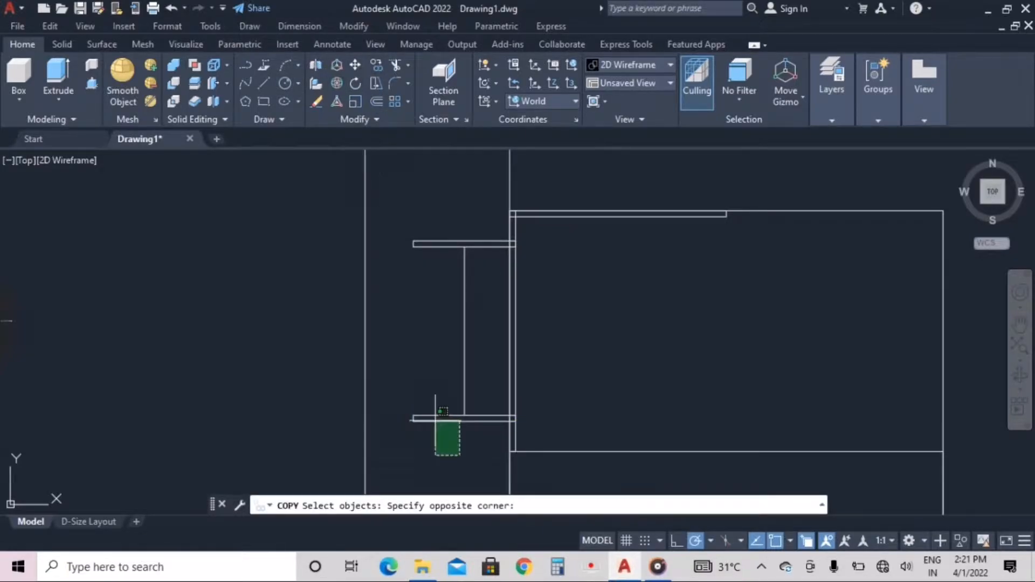
click(437, 407)
text(co)
key(Return)
key(Escape)
key(Escape)
key(Escape)
Copy the lower short strip from its lower-edge midpoint up to the midpoint of the connecting line
click(492, 435)
click(477, 400)
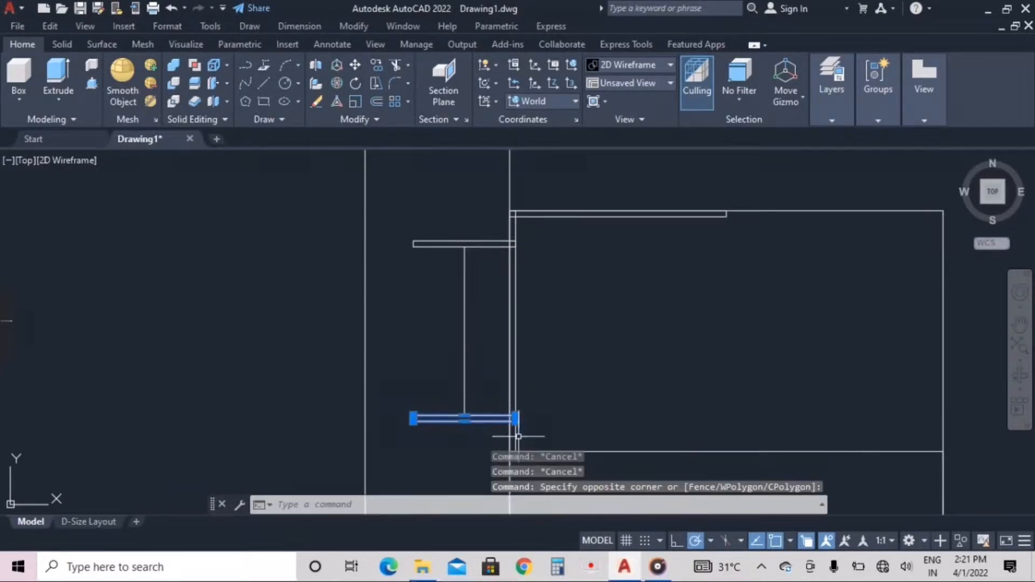
text(co)
key(Return)
click(464, 420)
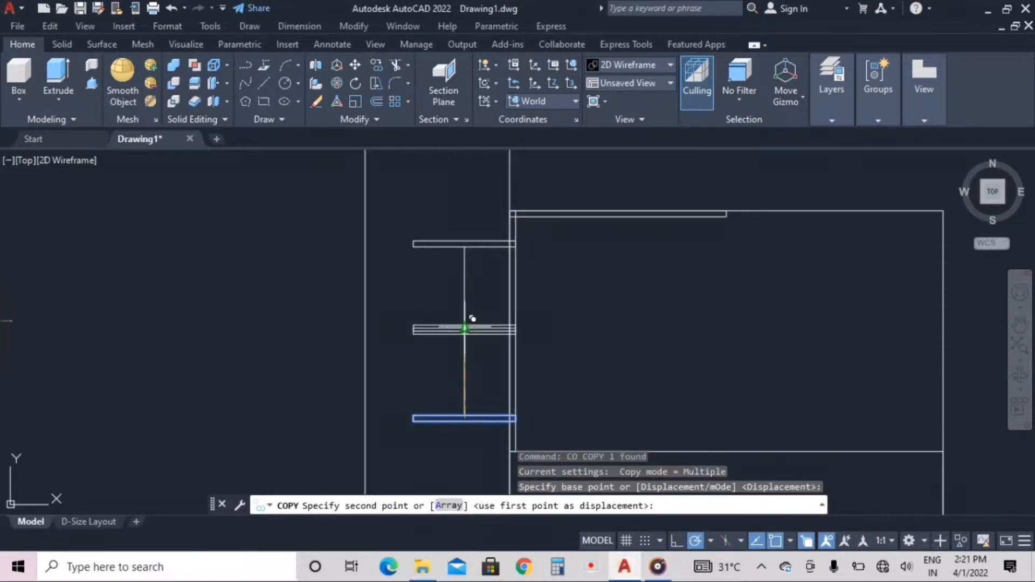
click(468, 331)
key(Escape)
Erase the vertical connecting line between the short strips
click(475, 302)
click(444, 302)
key(Delete)
scroll(477, 326, down, 4)
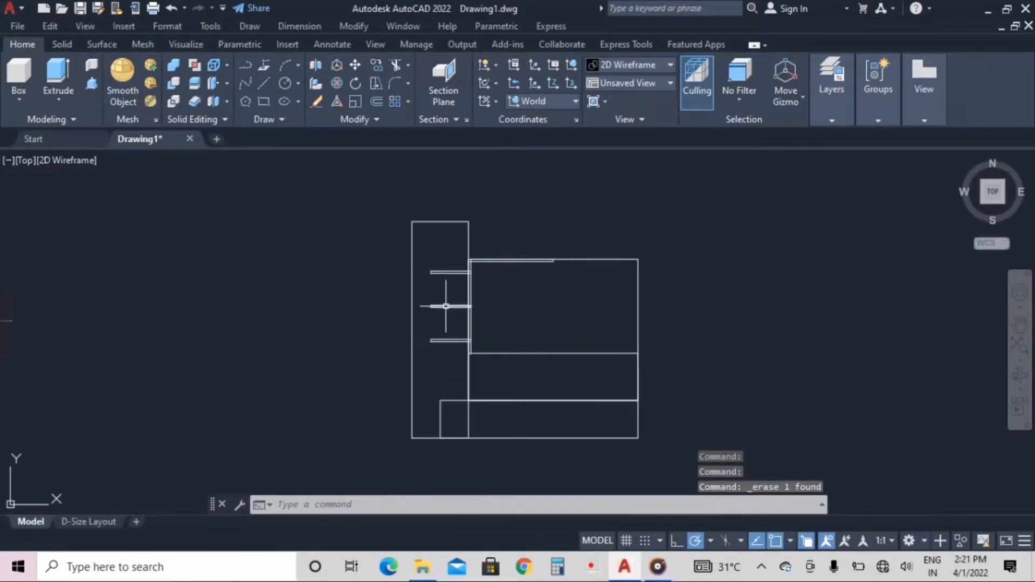
middle_drag(482, 329, 457, 313)
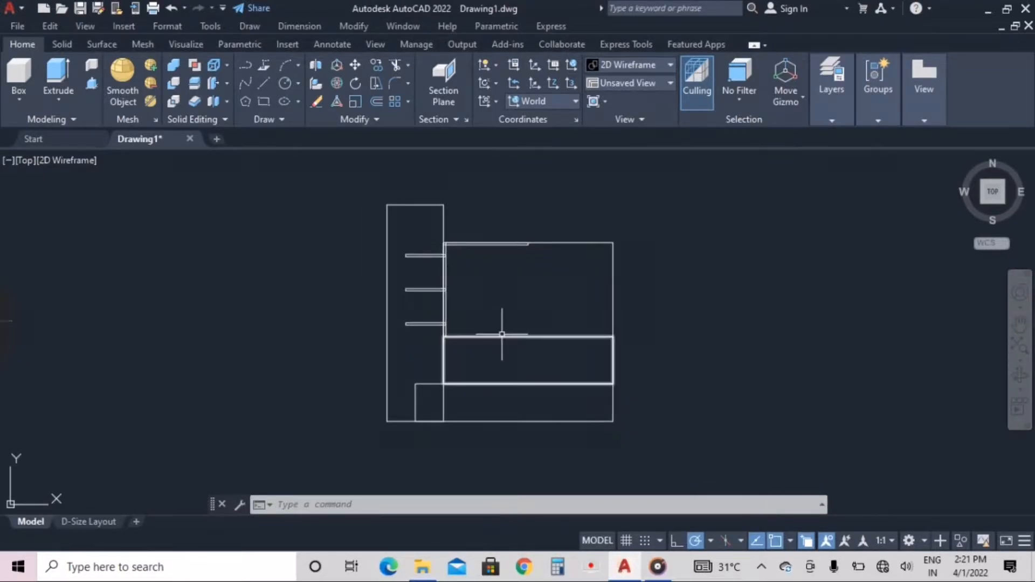
Offset the rectangle directly below the large upper rectangle inward by 1"
key(Return)
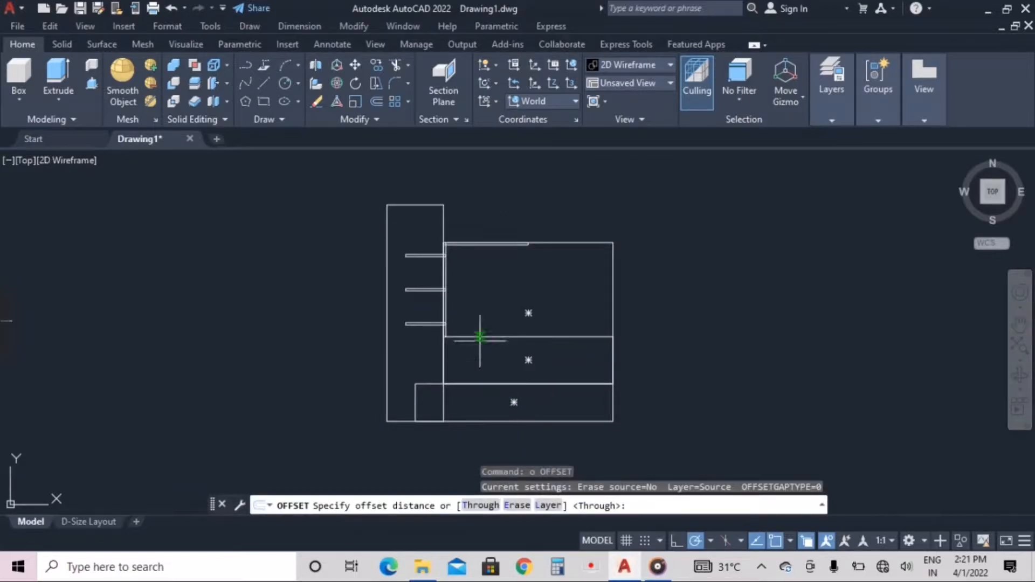
key(Return)
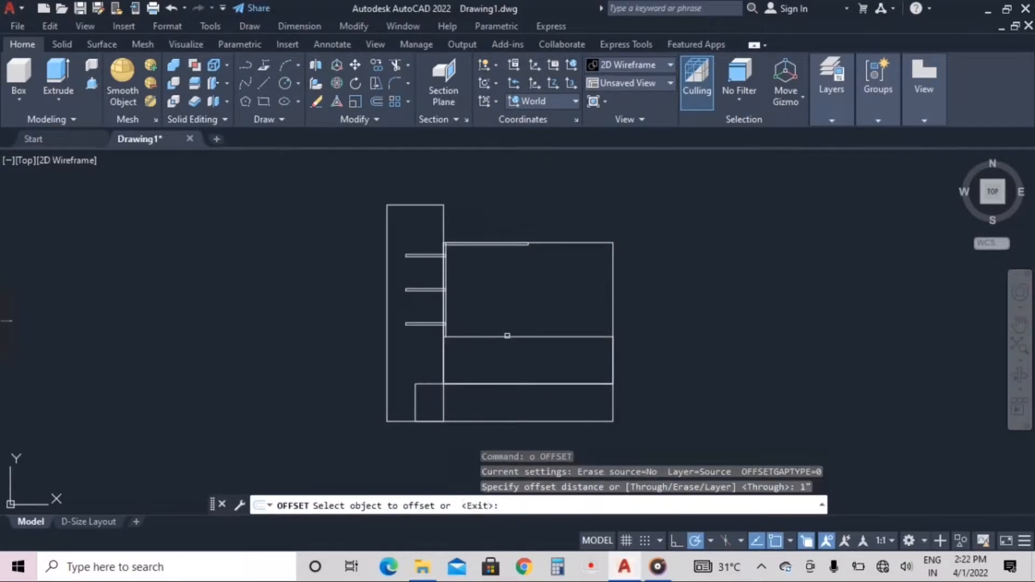
click(509, 337)
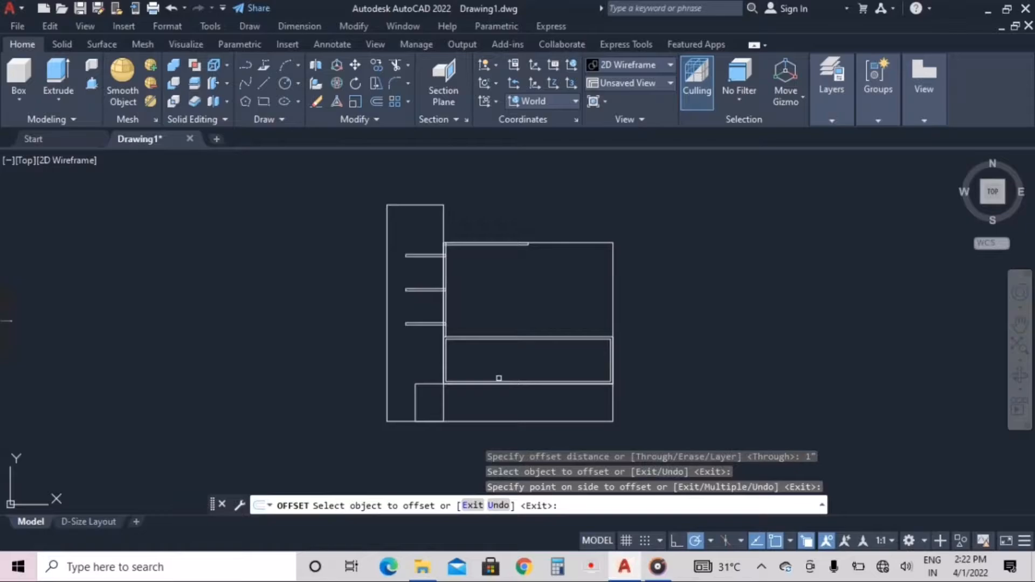
scroll(489, 353, up, 2)
key(Escape)
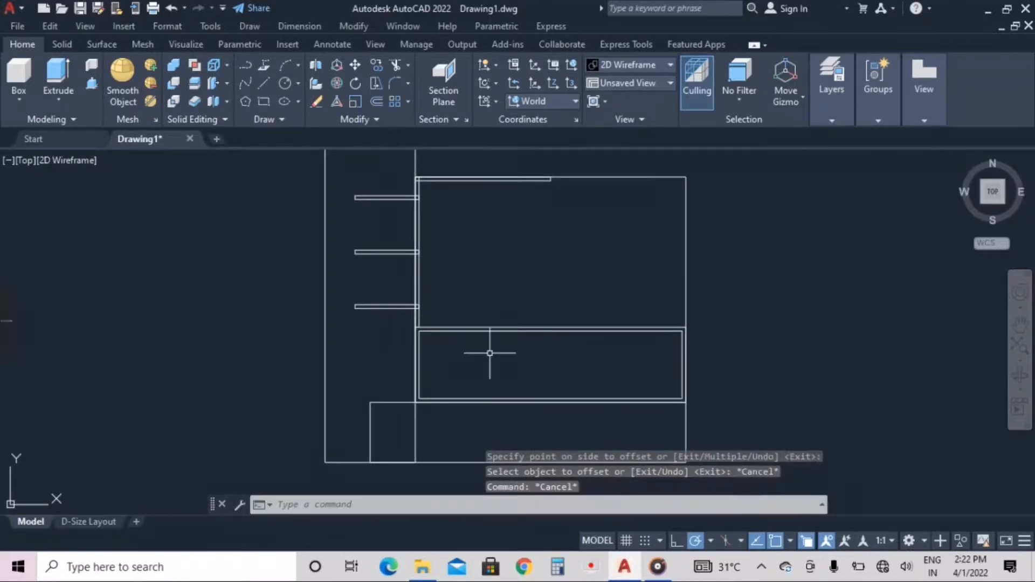
Draw a horizontal line across the new inner rectangle, from the midpoint of its left edge to its right edge
text(l)
key(Return)
click(419, 365)
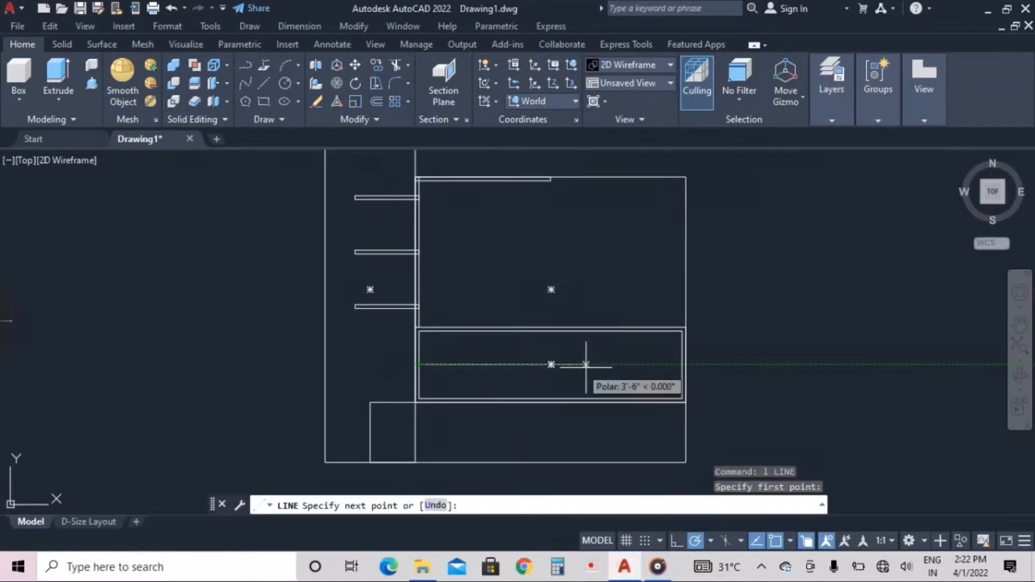
click(686, 365)
key(Return)
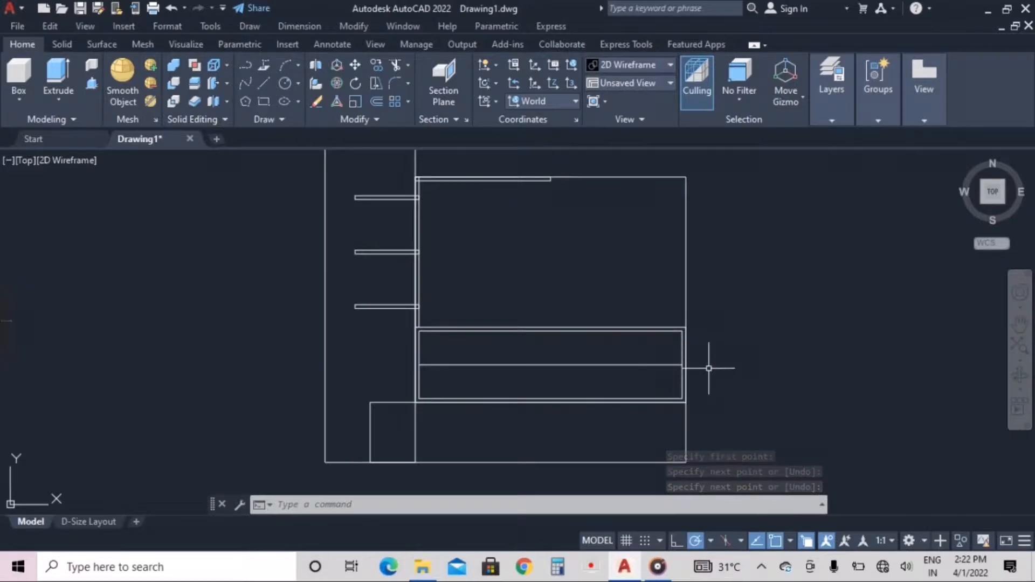
Divide the horizontal line inside the inner rectangle into 3 equal segments
text(di)
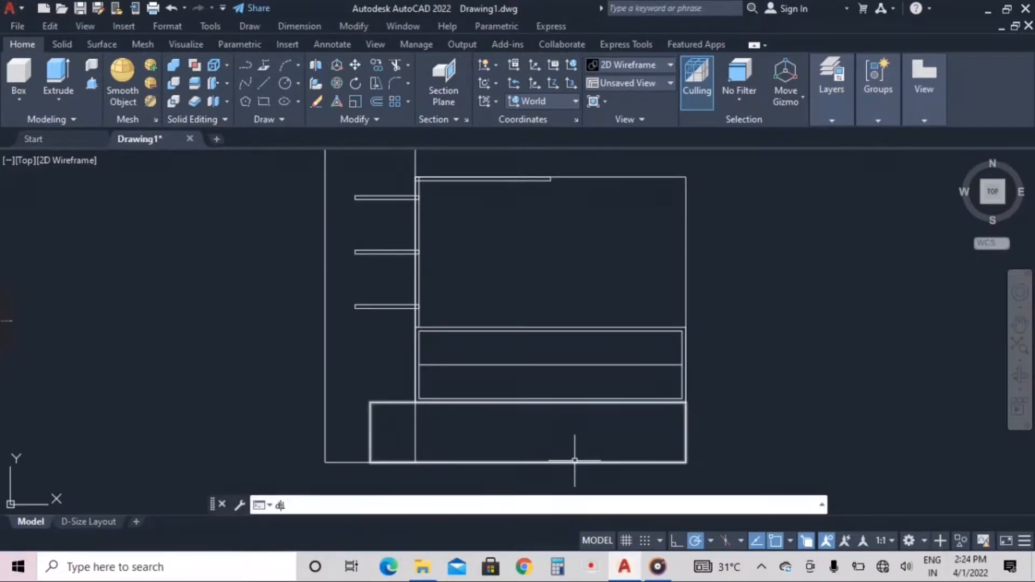
text(v)
key(Return)
click(588, 365)
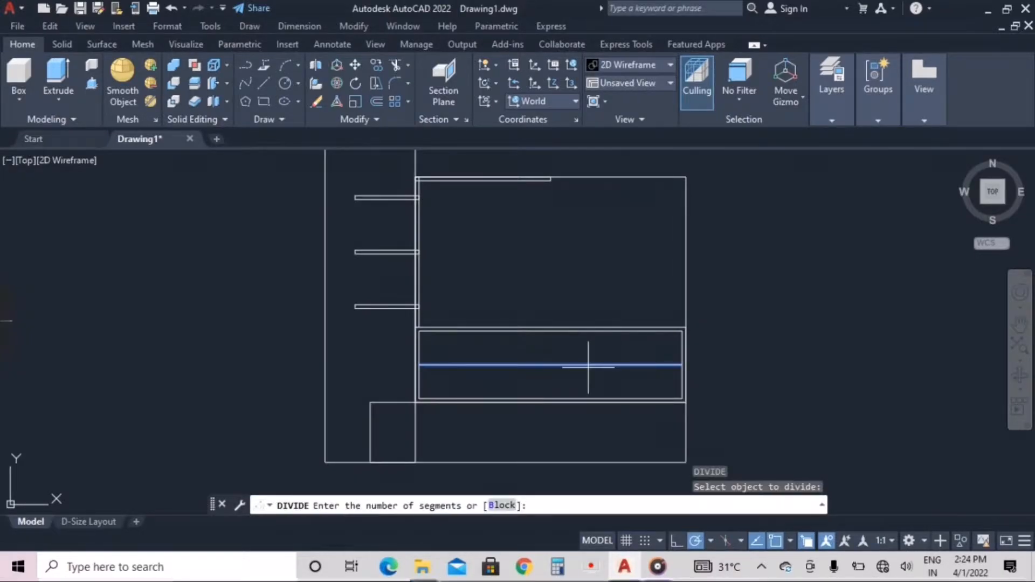
text(3)
key(Return)
Draw a vertical line from the right-hand division point up to the inner rectangle's upper edge
text(l)
key(Return)
click(595, 365)
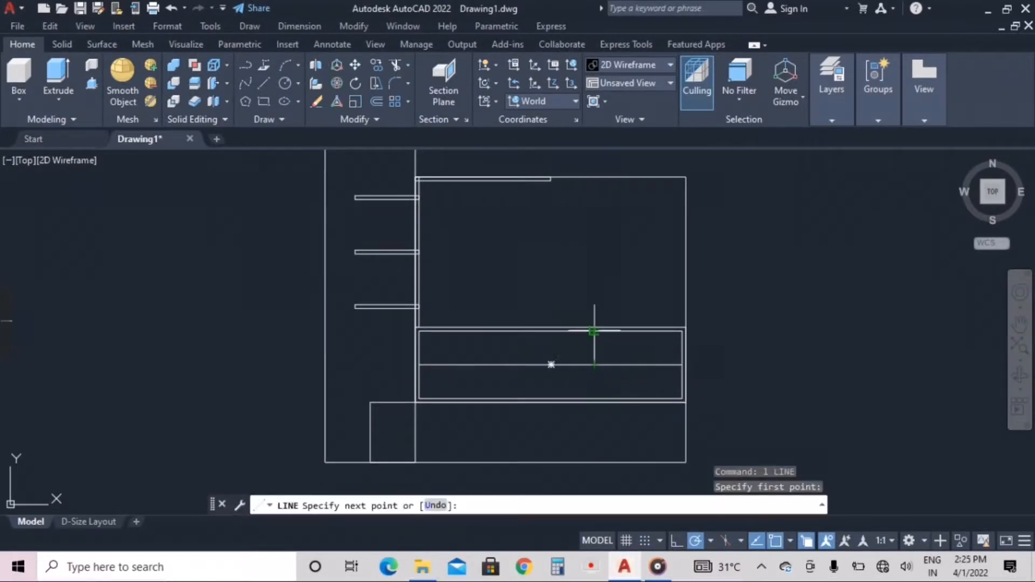
key(Escape)
Extend the short vertical line down to the inner rectangle's lower edge and up to the outer rectangle's upper edge
click(603, 351)
click(572, 351)
click(408, 66)
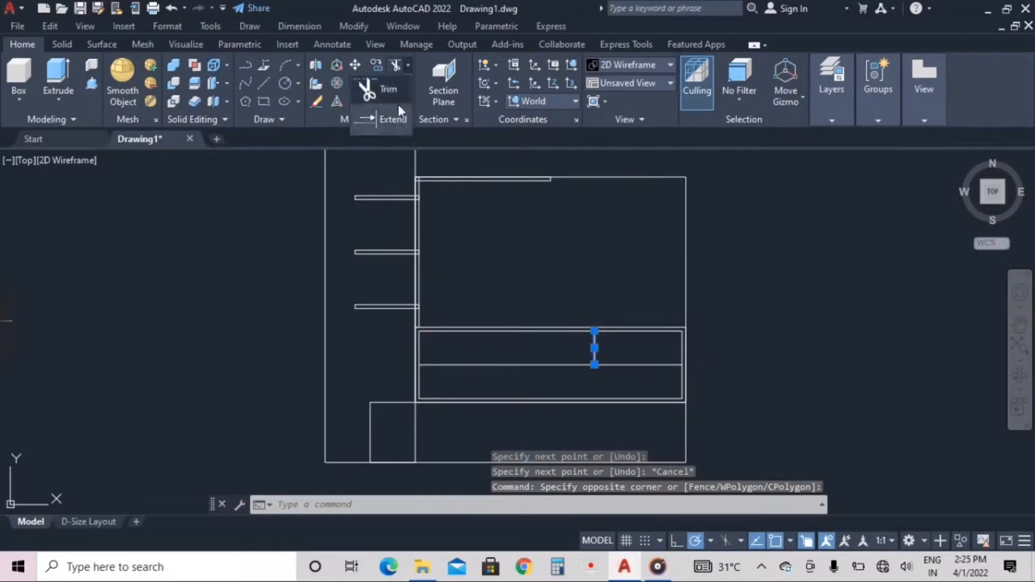
click(396, 115)
click(595, 353)
key(Escape)
click(396, 66)
click(594, 353)
click(594, 356)
click(593, 402)
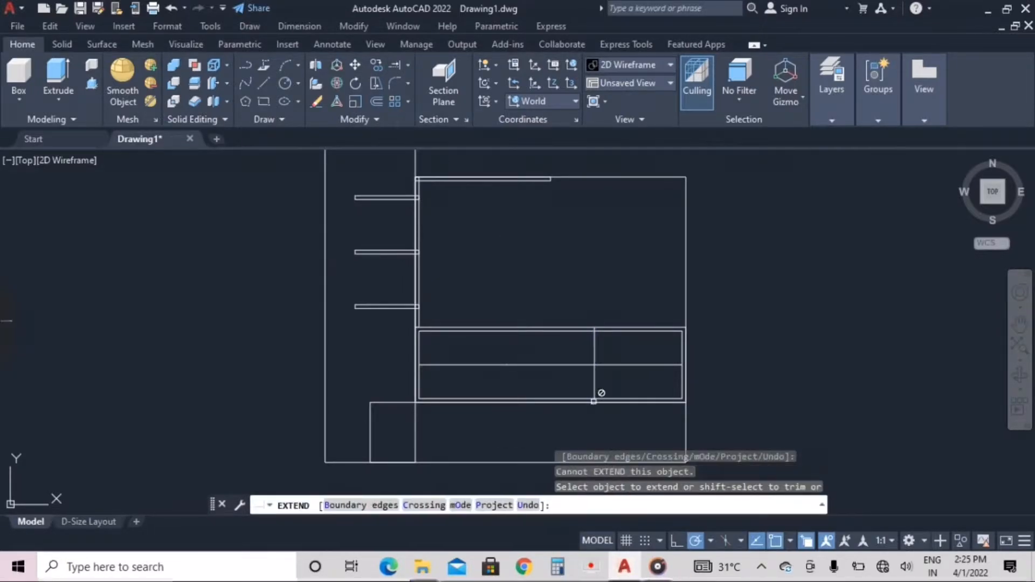
key(Escape)
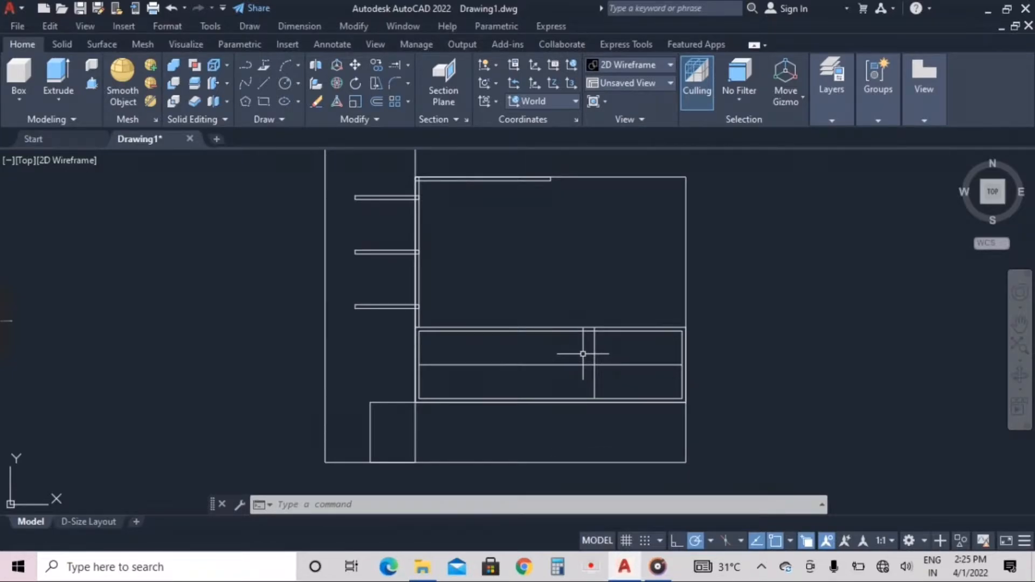
Trim the piece of the vertical line that sticks out above the inner rectangle's upper edge
scroll(601, 345, up, 4)
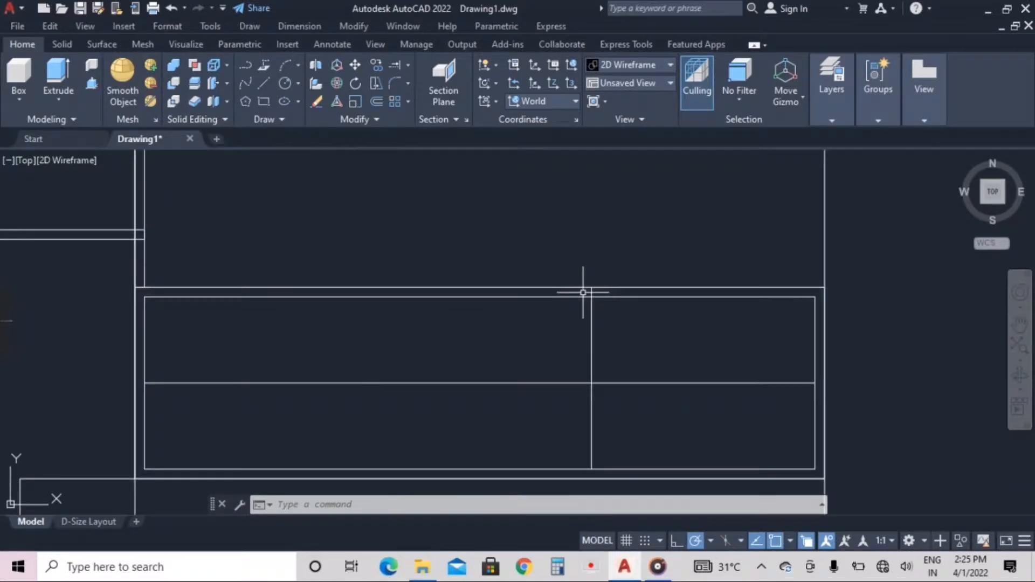
click(408, 67)
click(386, 89)
click(591, 292)
scroll(601, 270, down, 2)
key(Escape)
scroll(595, 319, down, 2)
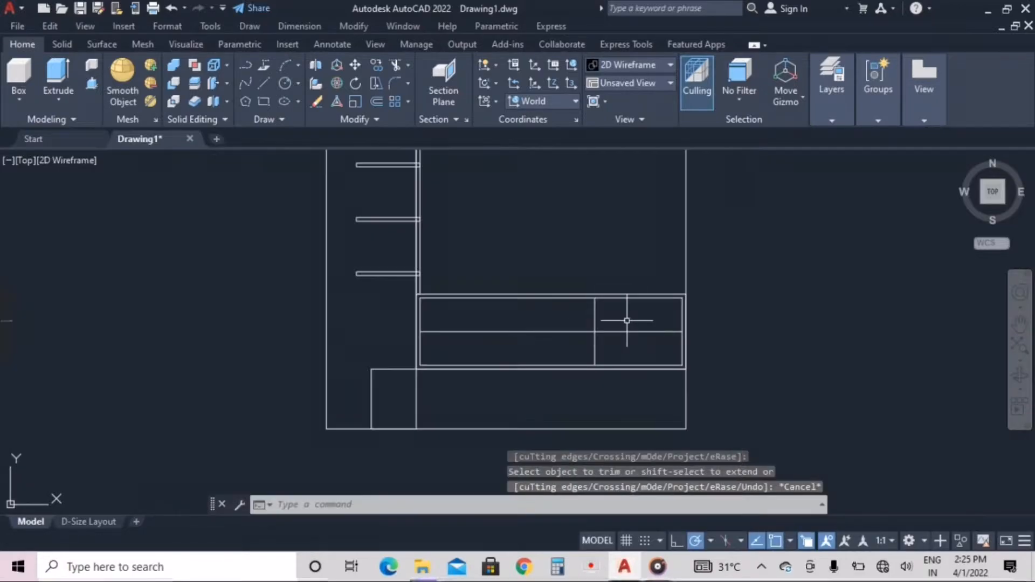
text(o)
key(Return)
click(594, 331)
click(638, 331)
click(595, 318)
key(Escape)
key(Escape)
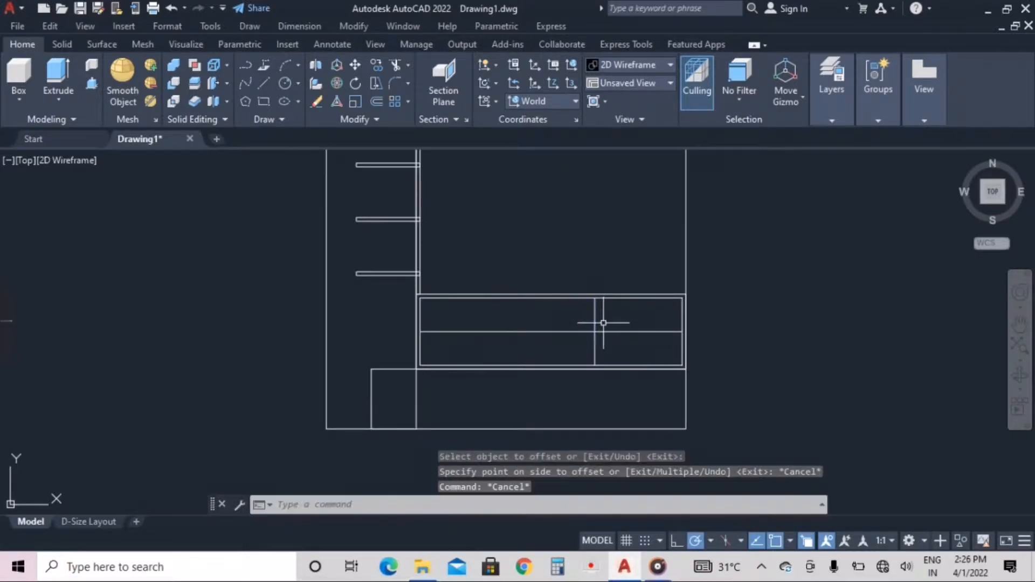
Offset the vertical line by 0.5 to both its right and left sides
click(594, 323)
text(o)
key(Return)
key(Return)
click(594, 318)
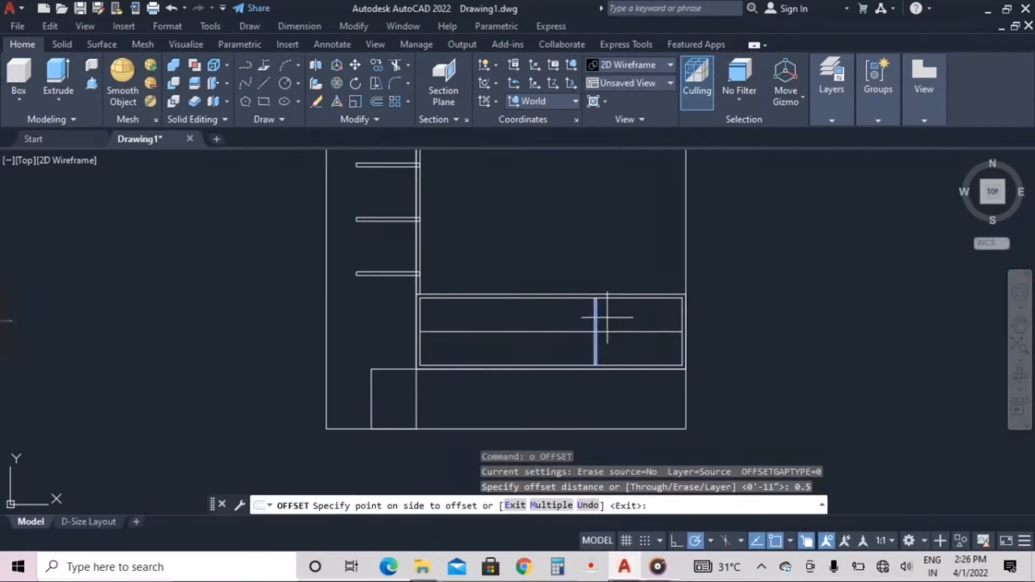
click(605, 316)
scroll(590, 319, up, 6)
click(609, 300)
click(593, 295)
scroll(593, 295, down, 2)
key(Escape)
Erase the original centre line between the two offset vertical lines
click(604, 308)
key(Delete)
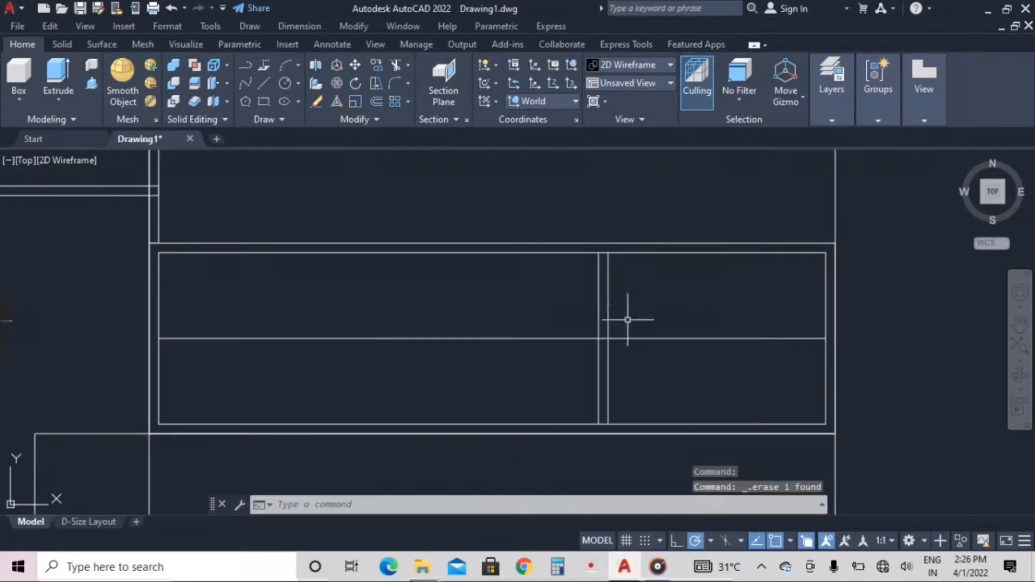
scroll(640, 316, down, 3)
click(638, 315)
click(532, 313)
key(Escape)
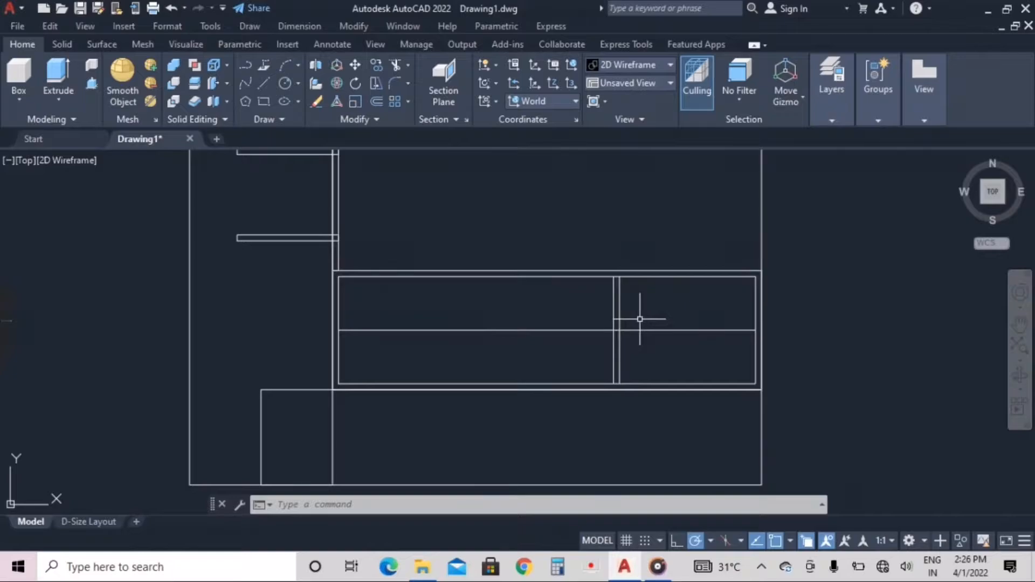
Copy the pair of vertical divider lines from the right-hand division point to the left-hand division point
click(668, 308)
click(568, 294)
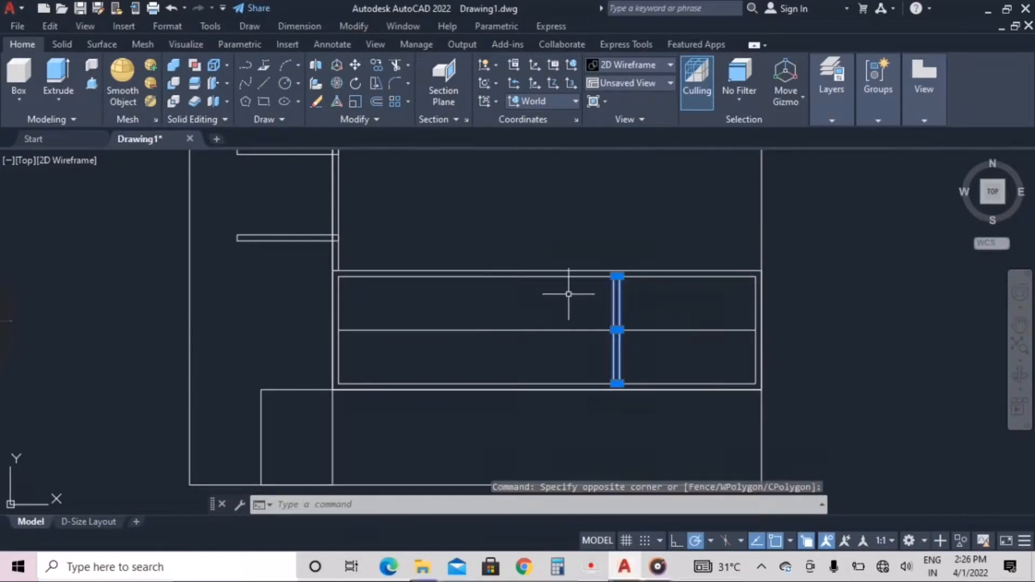
click(376, 65)
scroll(618, 317, up, 4)
click(612, 349)
scroll(411, 336, down, 4)
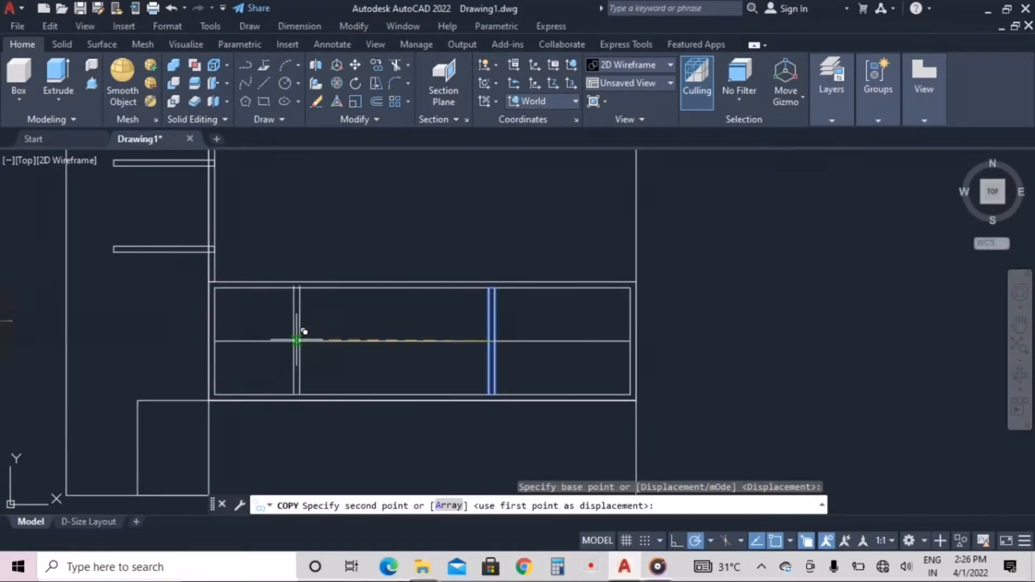
click(353, 341)
key(Escape)
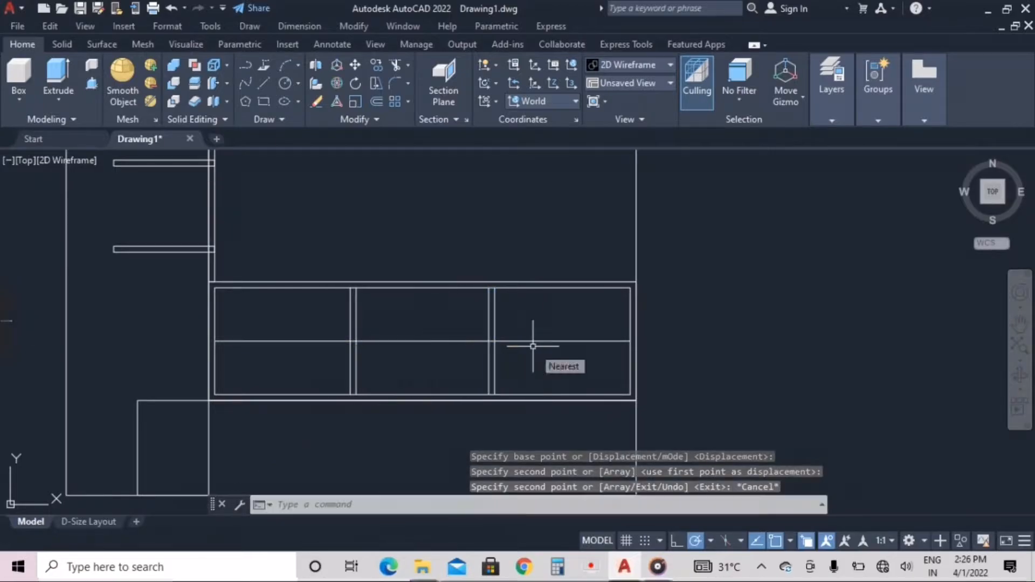
Trim the inner rectangle's upper and lower edges between the lines of both vertical dividers
text(tr)
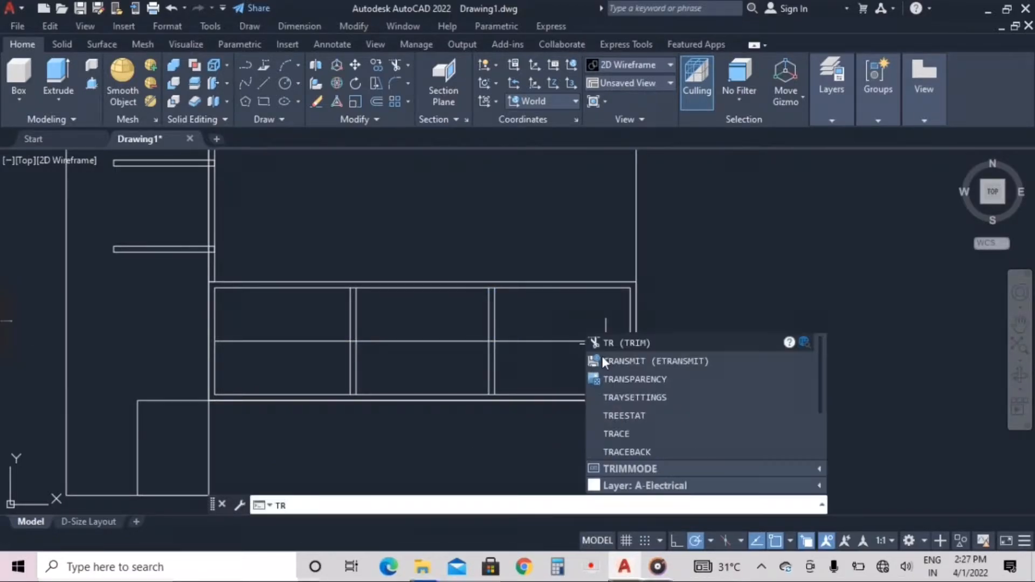
key(Return)
scroll(498, 324, up, 4)
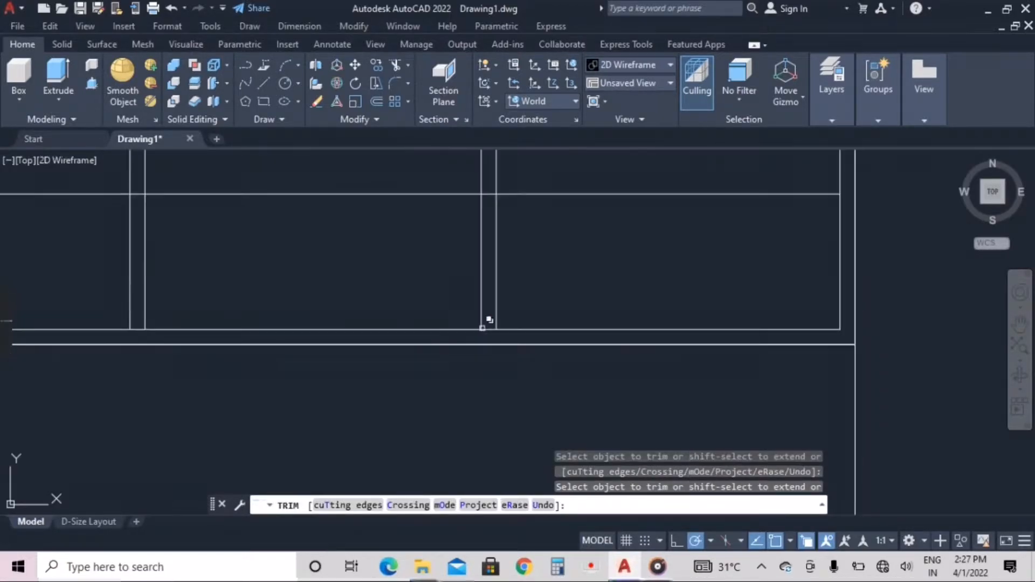
click(136, 327)
scroll(429, 308, down, 2)
middle_drag(430, 307, 452, 363)
Trim the horizontal line out of the right and middle compartments and the divider between them
drag(544, 329, 550, 275)
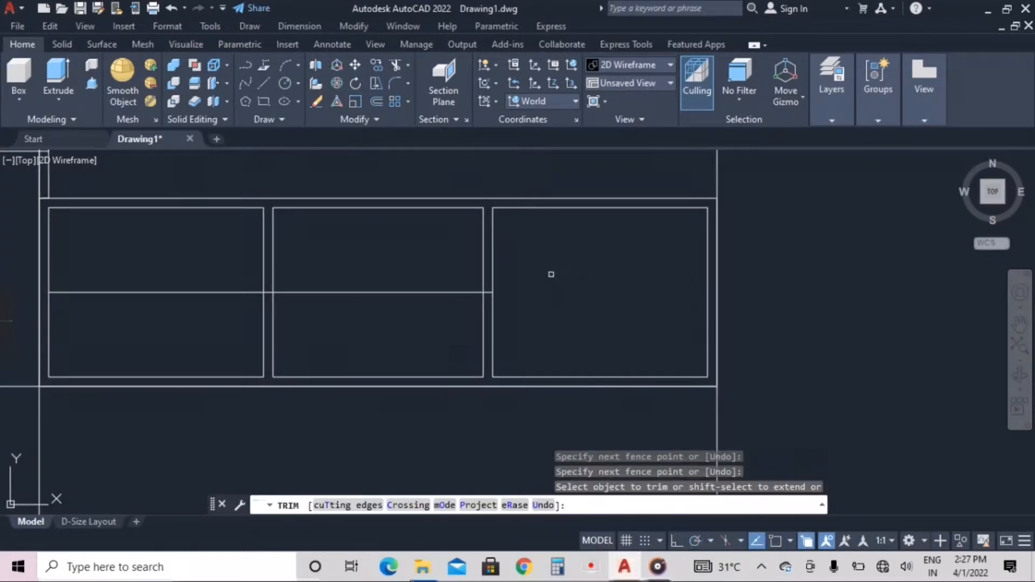
drag(458, 274, 399, 335)
scroll(501, 297, up, 6)
click(445, 296)
scroll(451, 297, up, 6)
key(Escape)
Erase the leftover division point inside the right-hand divider
click(455, 323)
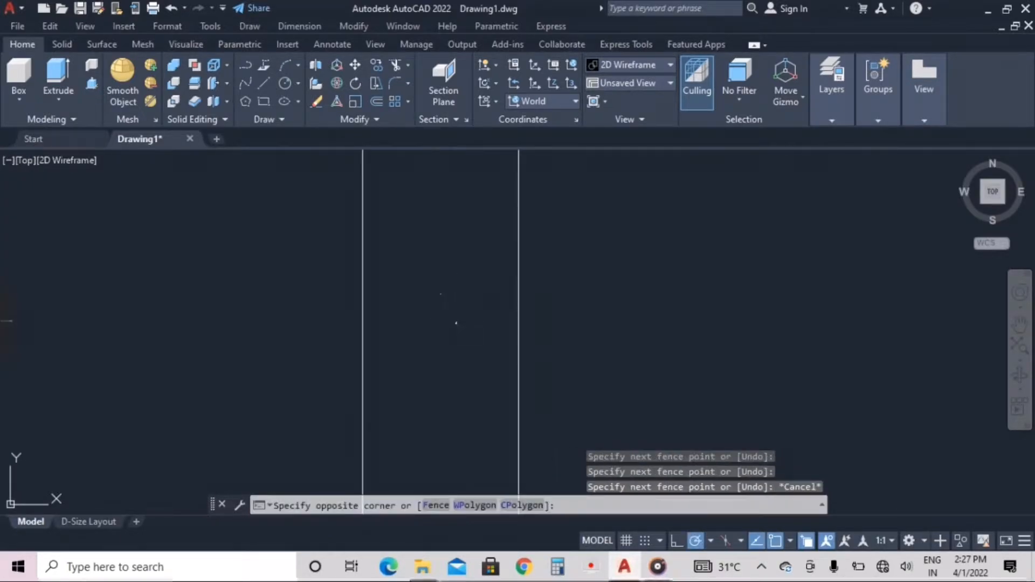
click(431, 264)
key(Delete)
scroll(487, 304, down, 10)
scroll(480, 318, down, 4)
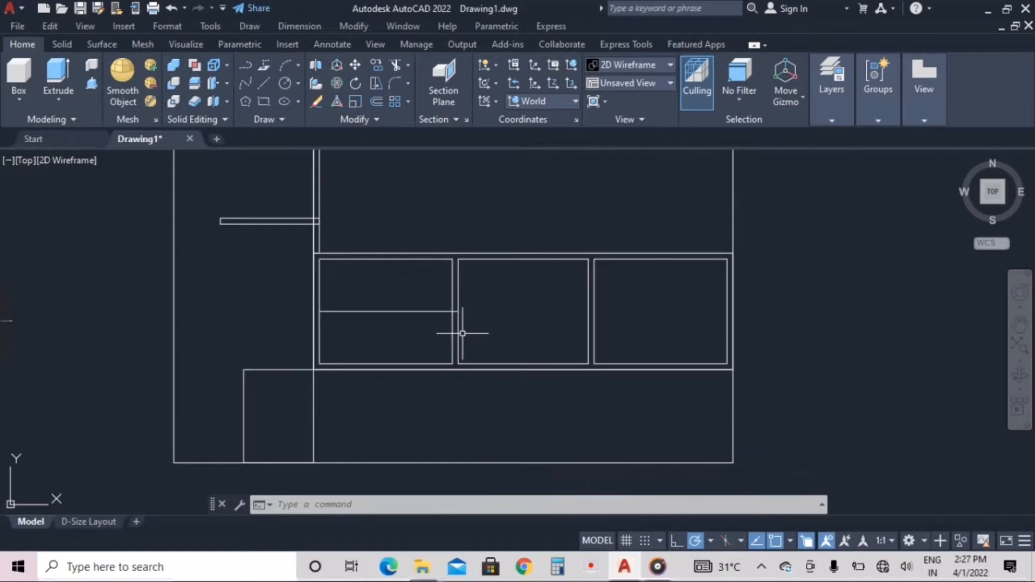
scroll(462, 335, up, 4)
click(395, 64)
click(478, 307)
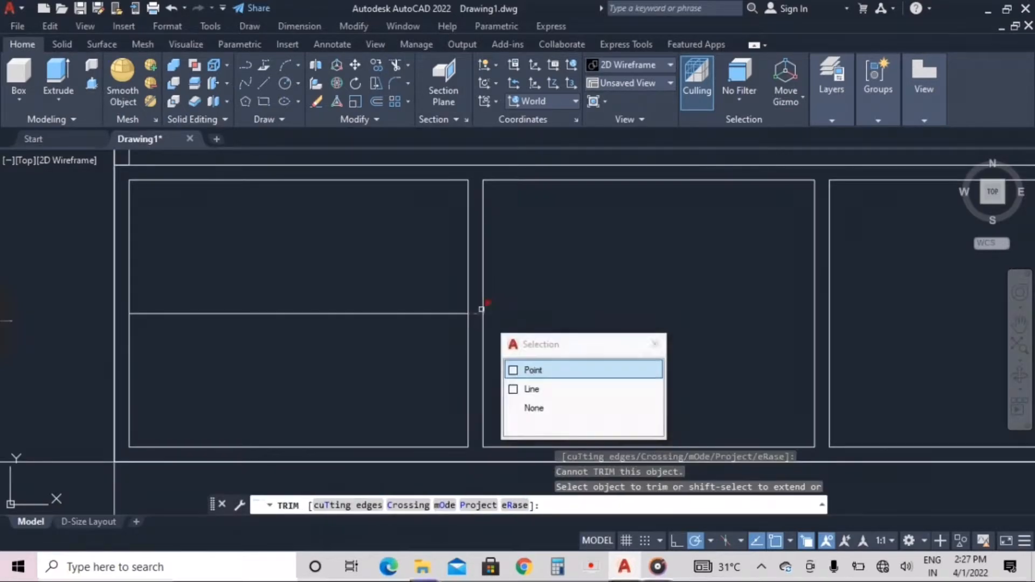
key(Escape)
Erase the leftover division point inside the left-hand divider
scroll(458, 307, up, 5)
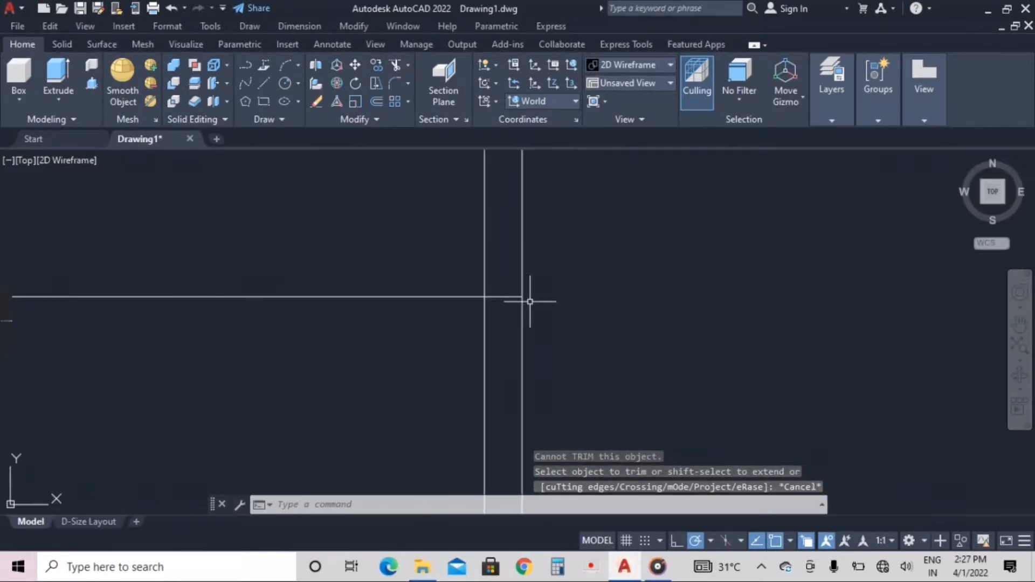
key(Escape)
click(509, 297)
key(Escape)
scroll(506, 304, down, 4)
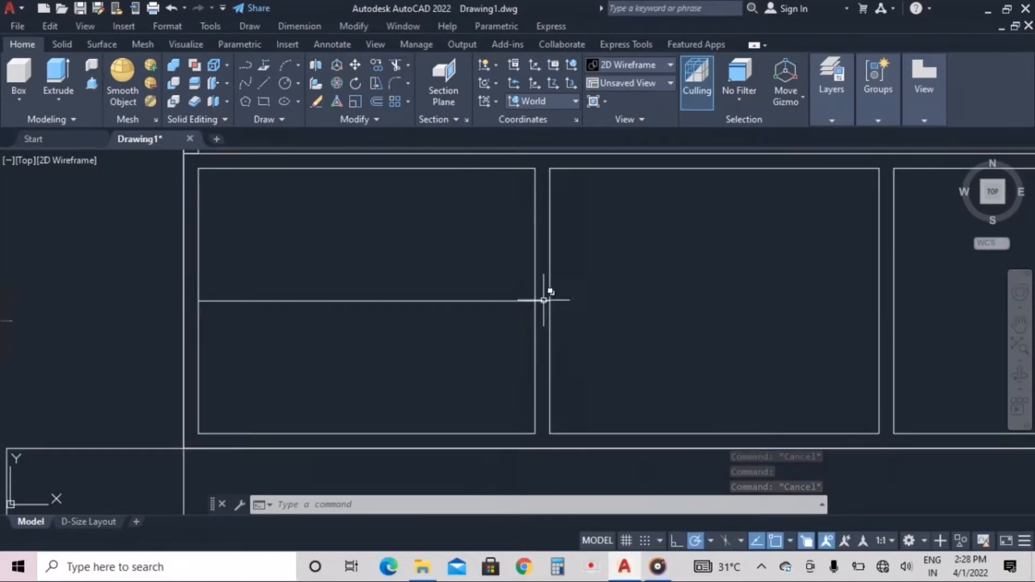
click(544, 300)
key(Delete)
Trim the horizontal line between the two lines of the left-hand divider
click(396, 64)
click(543, 302)
scroll(539, 283, down, 2)
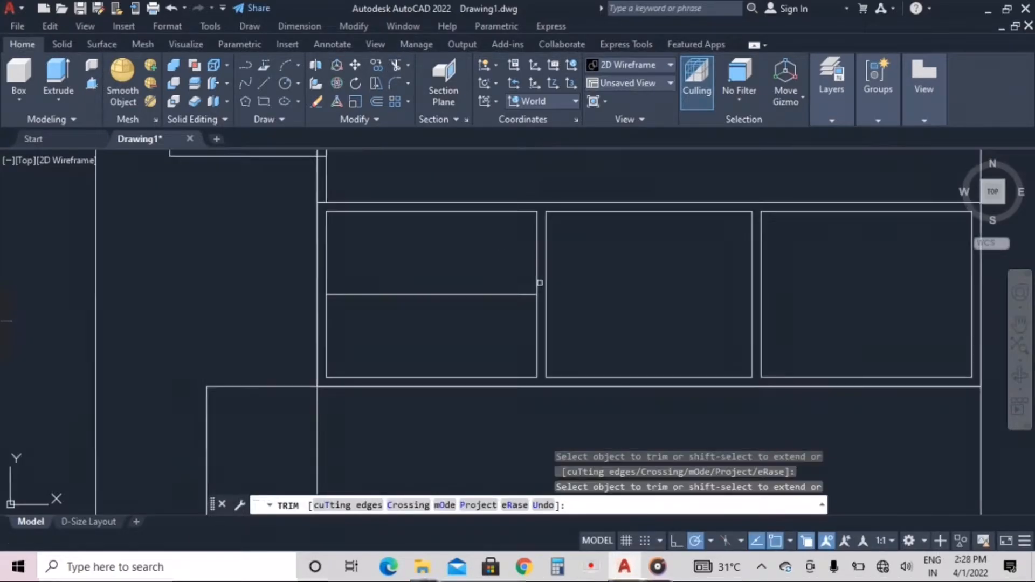
key(Escape)
key(Escape)
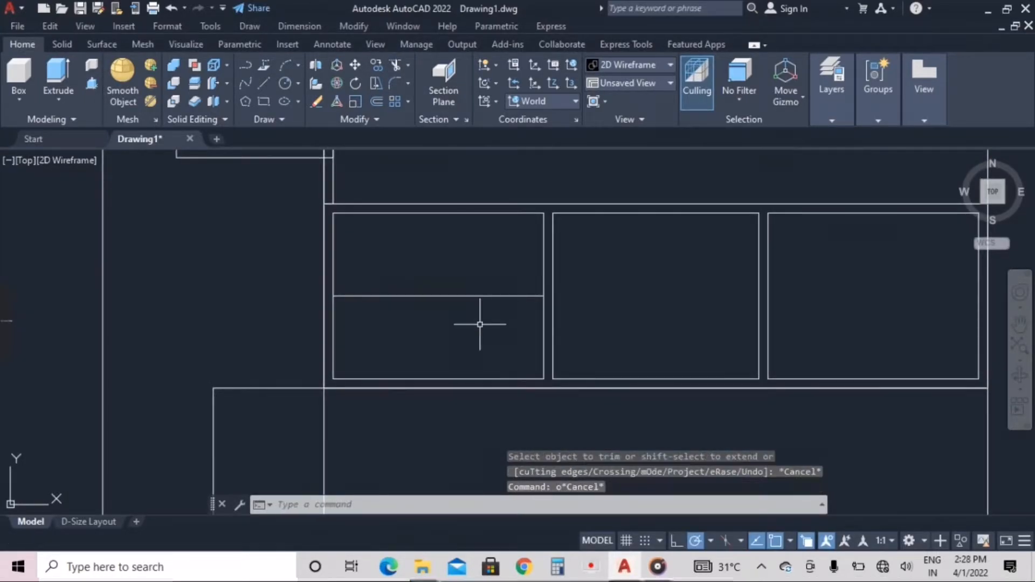
Offset the horizontal line in the left compartment by 0.5" both upward and downward
click(478, 324)
click(448, 281)
text(o)
key(space)
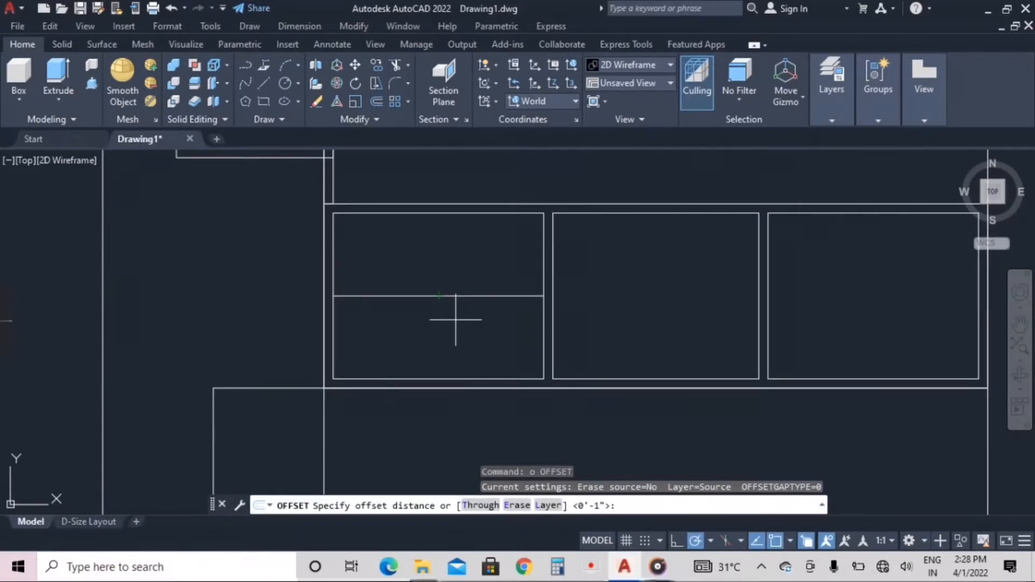
key(Return)
click(454, 277)
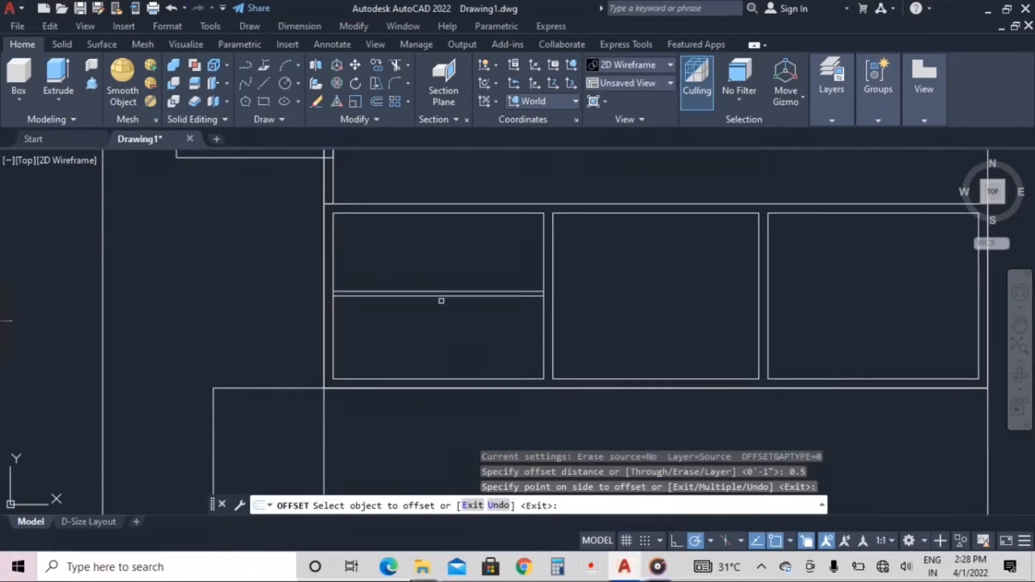
click(442, 297)
click(444, 303)
Erase the original centre line between the two offset shelf lines
key(Escape)
click(462, 296)
key(Delete)
scroll(491, 297, down, 2)
scroll(490, 296, up, 2)
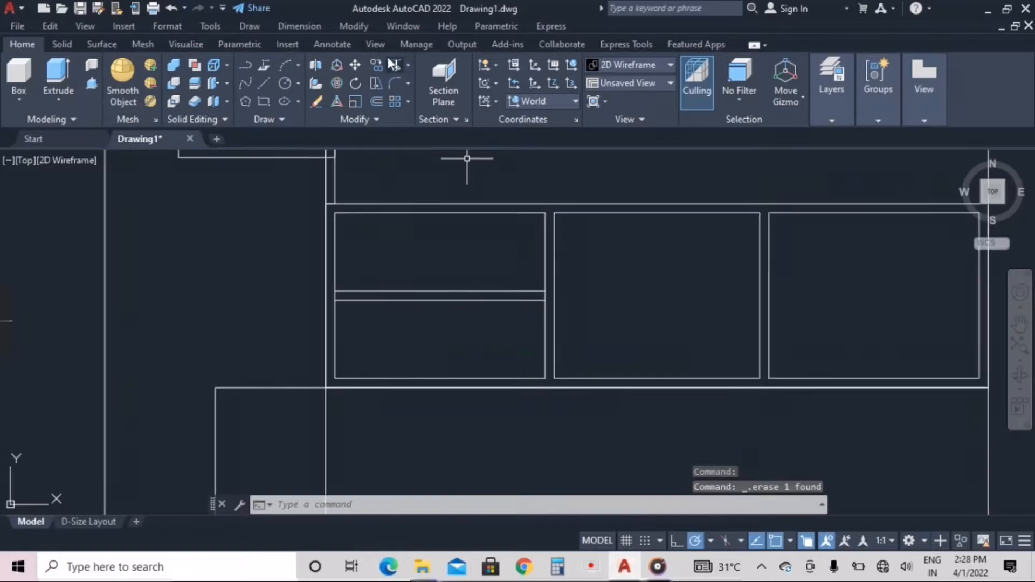
Trim the left compartment's side edges between the two shelf lines to separate its upper and lower openings
scroll(546, 296, up, 4)
text(tr)
key(Return)
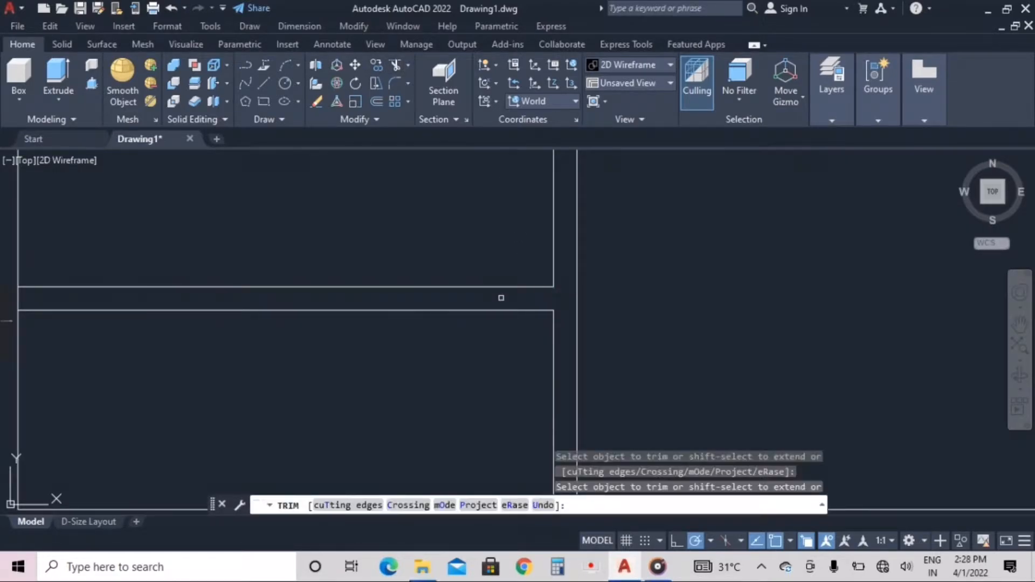
scroll(504, 298, down, 5)
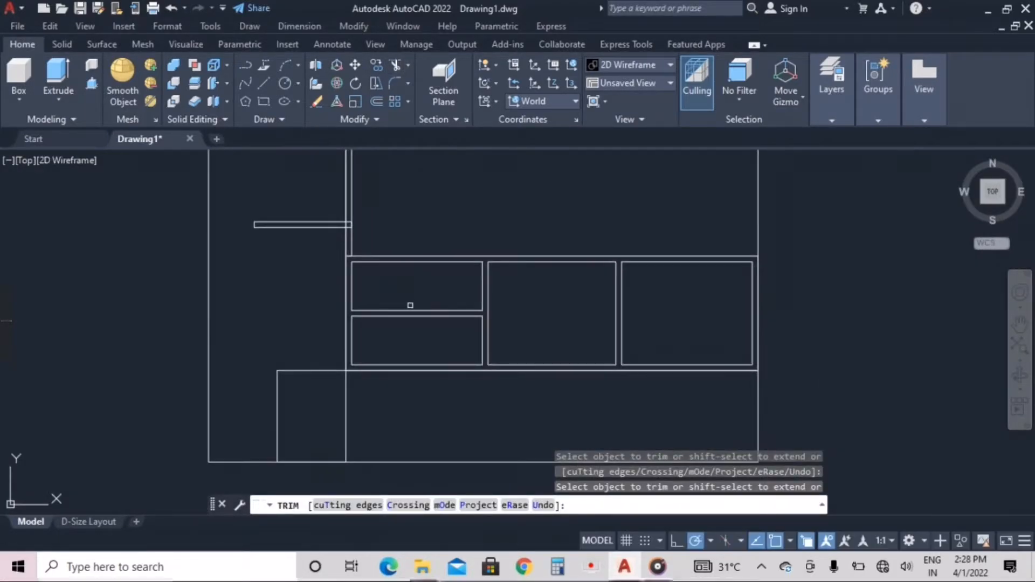
key(Escape)
Join the edges of the right, middle and two left compartments into closed outlines
text(j)
key(Return)
click(622, 302)
click(636, 365)
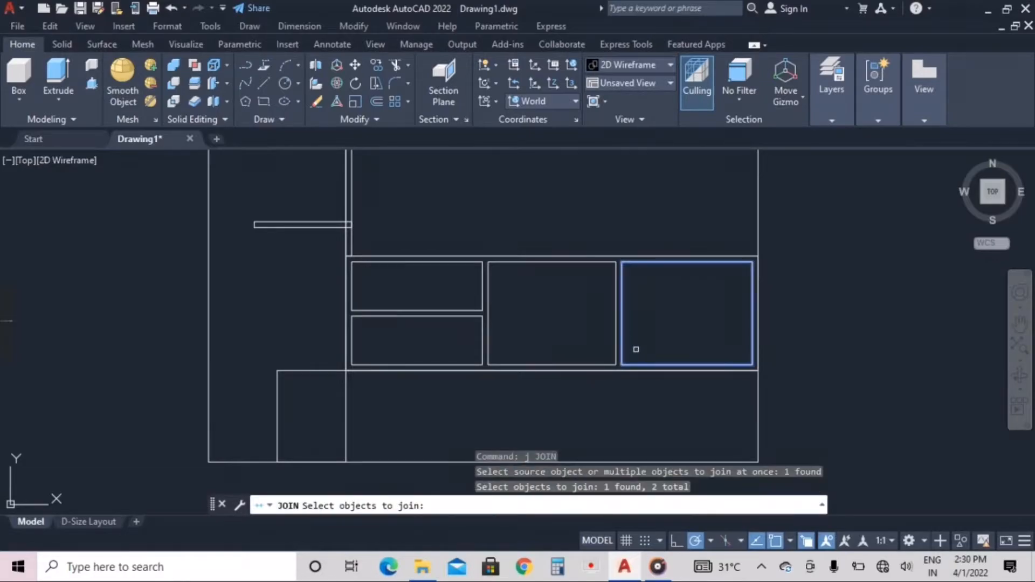
click(560, 261)
click(493, 276)
click(486, 284)
click(506, 364)
click(616, 328)
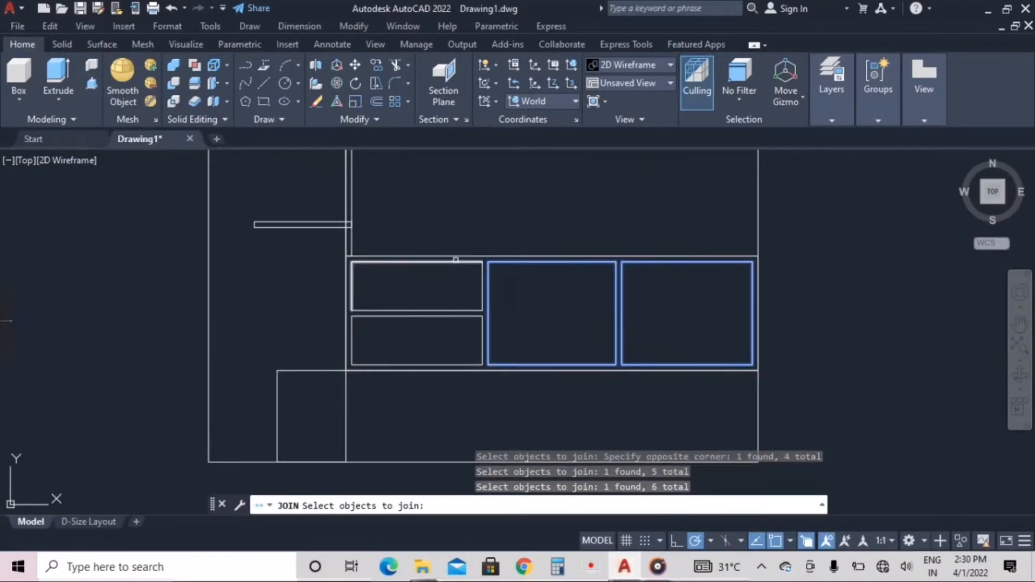
click(455, 261)
click(483, 287)
click(459, 311)
click(451, 329)
click(447, 308)
click(491, 330)
click(472, 335)
click(351, 329)
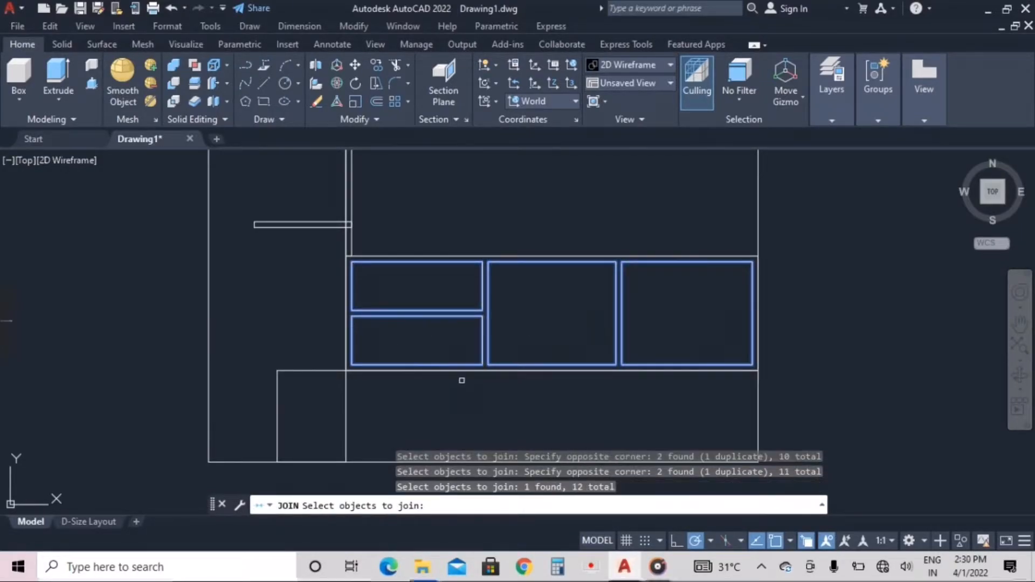
key(Return)
key(Return)
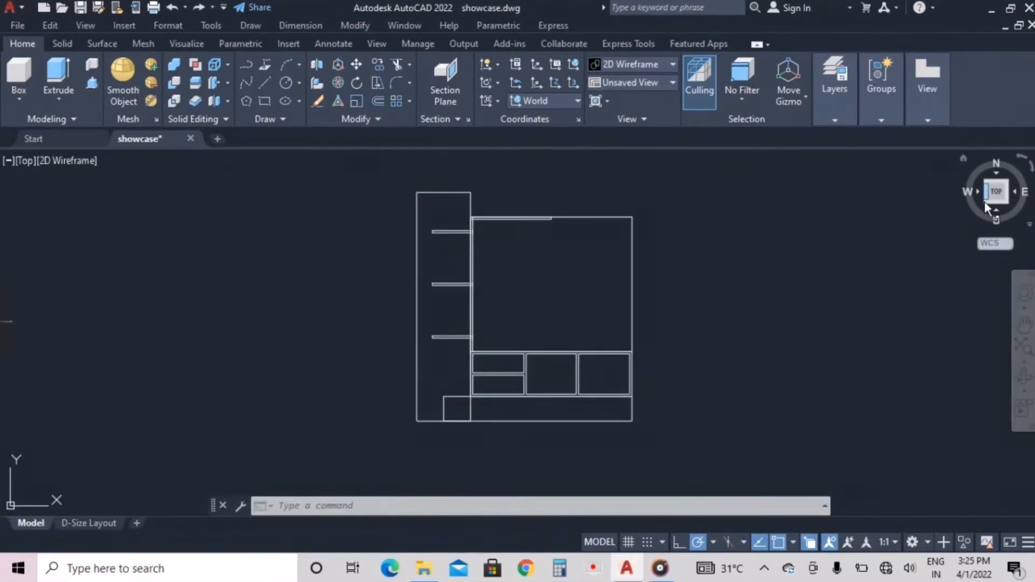
Switch to the SW Isometric view and 3D-rotate the whole layout about the X axis so it stands upright
click(984, 202)
click(694, 370)
click(264, 253)
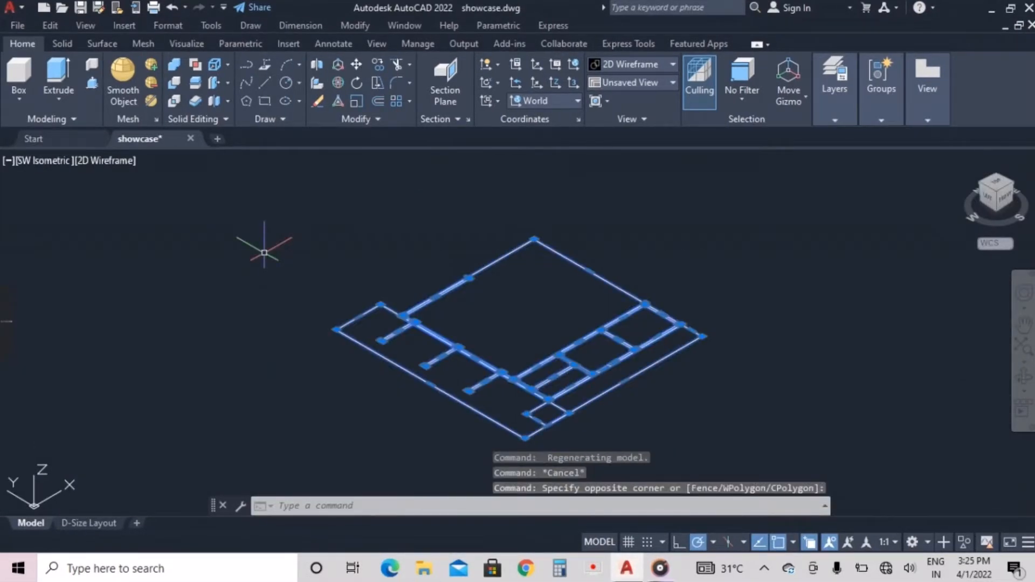
click(336, 84)
click(543, 321)
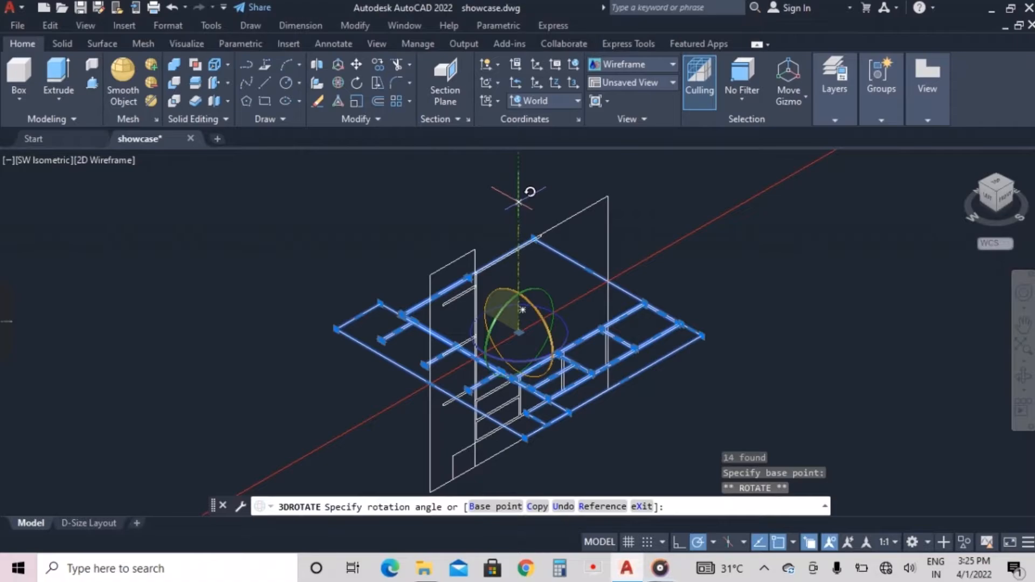
click(521, 202)
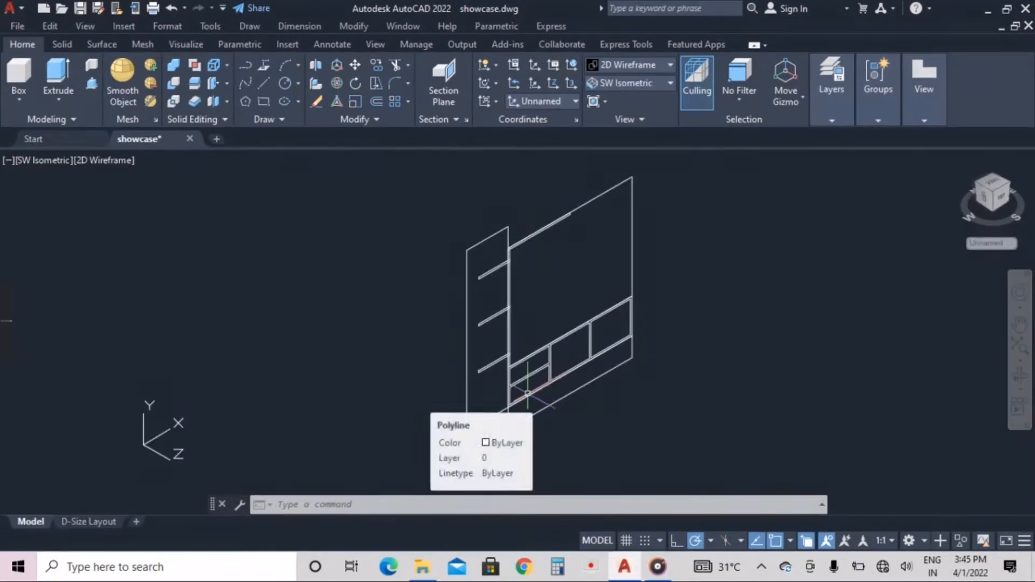
Presspull the outer outline around the compartments forward by 2' to form the cabinet block
scroll(555, 421, up, 3)
click(92, 82)
scroll(594, 330, up, 2)
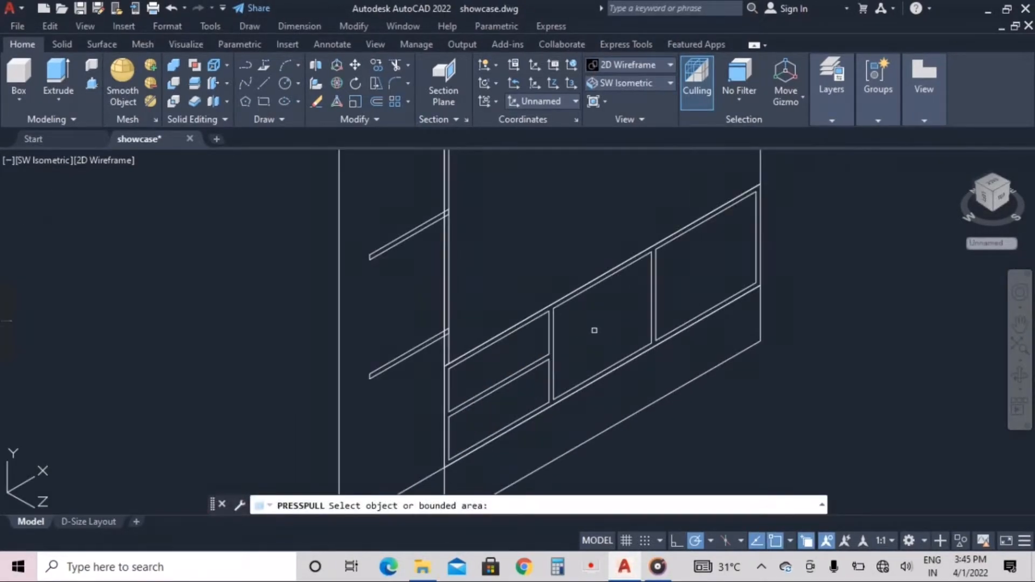
click(654, 251)
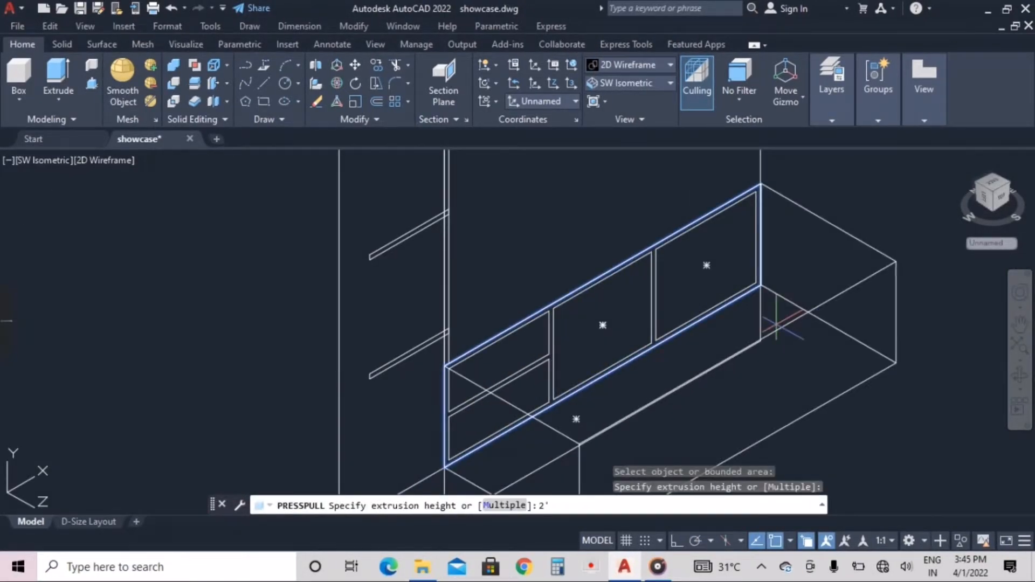
key(Return)
Presspull the right, middle, lower-left and upper-left compartment outlines forward beyond the cabinet block's front
click(664, 275)
click(844, 415)
click(647, 319)
click(848, 420)
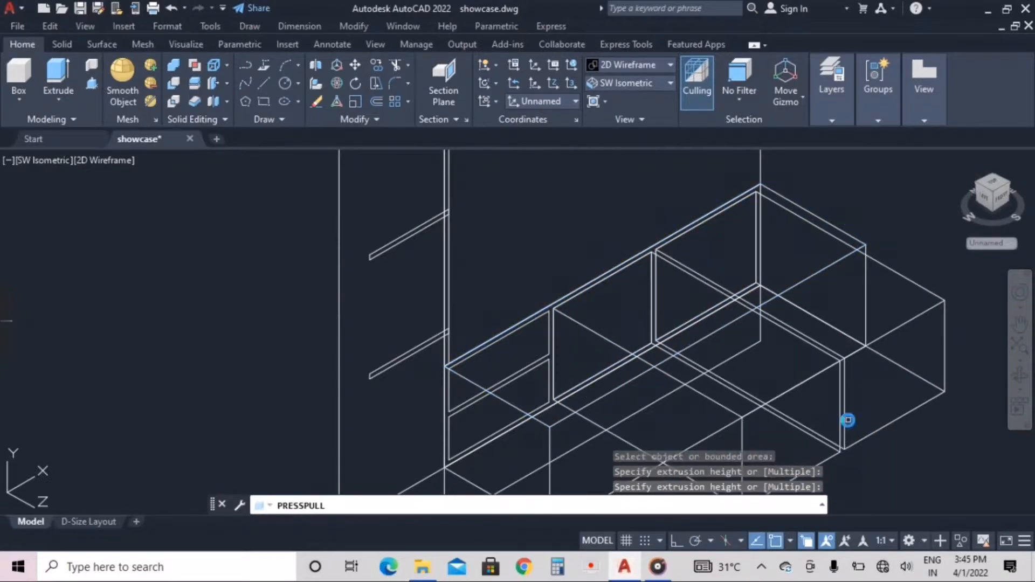
click(533, 381)
scroll(536, 365, down, 2)
middle_drag(536, 365, 534, 252)
click(643, 323)
scroll(542, 239, up, 2)
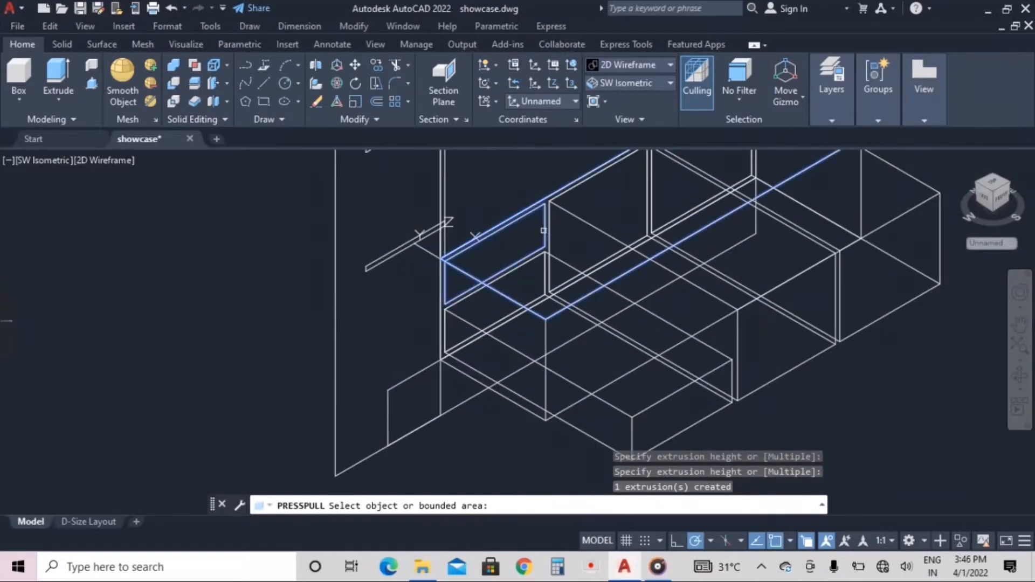
click(541, 232)
click(722, 350)
key(Return)
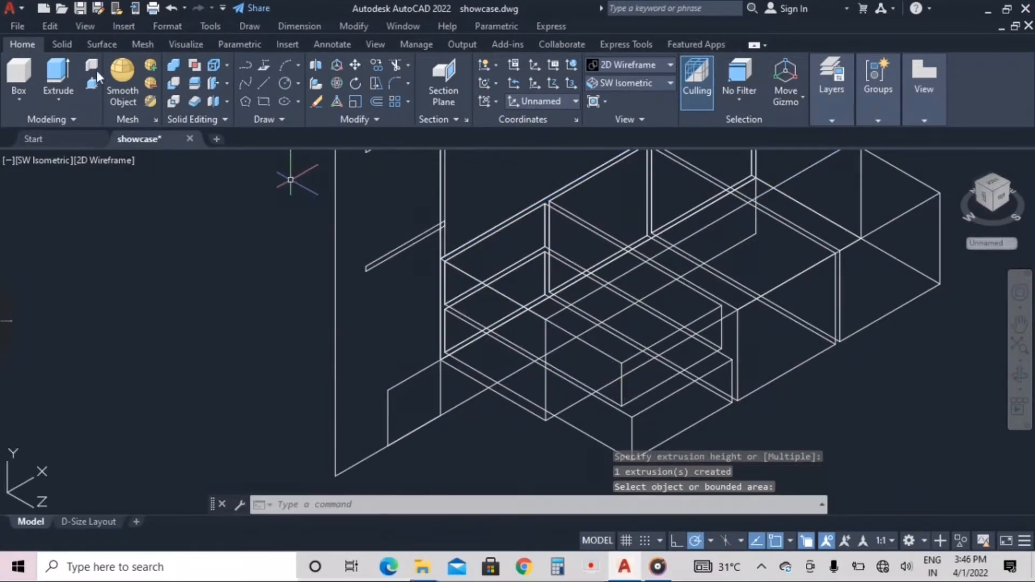
Presspull the upper-left compartment block's front face farther outward
click(92, 83)
click(658, 374)
click(660, 375)
click(730, 426)
key(Return)
scroll(661, 401, down, 2)
middle_drag(661, 401, 591, 386)
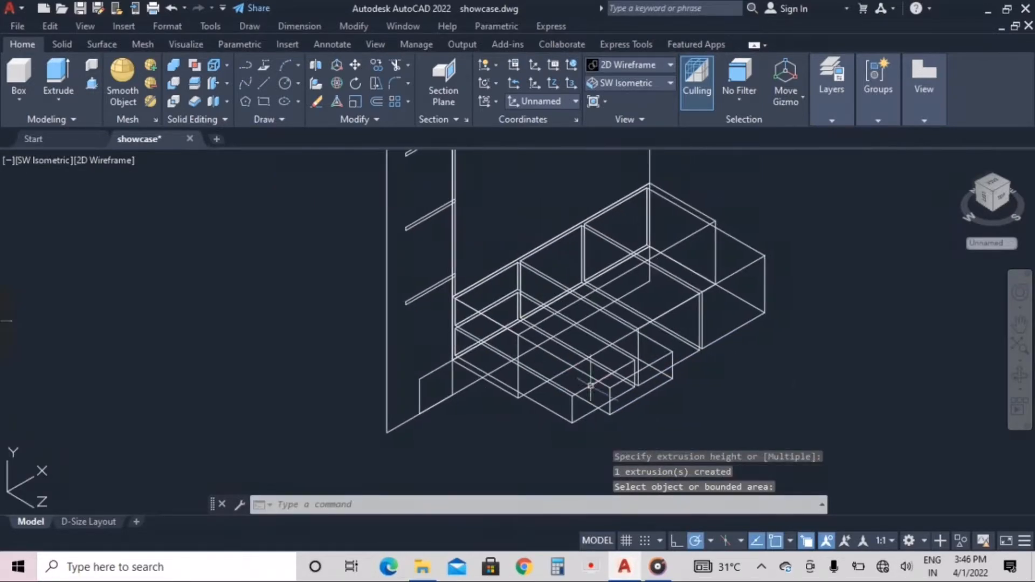
Set the visual style to Realistic
click(629, 64)
click(635, 88)
key(Escape)
Subtract the four compartment blocks from the cabinet block to open up its compartments
text(su)
key(Return)
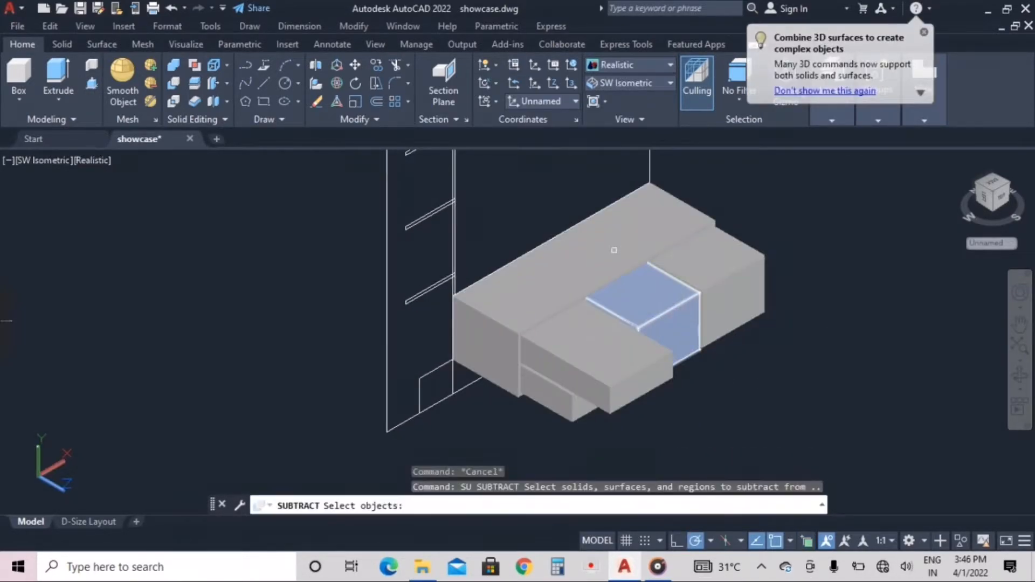
click(614, 250)
key(Return)
click(705, 258)
click(652, 297)
click(598, 348)
click(566, 405)
key(Return)
key(Return)
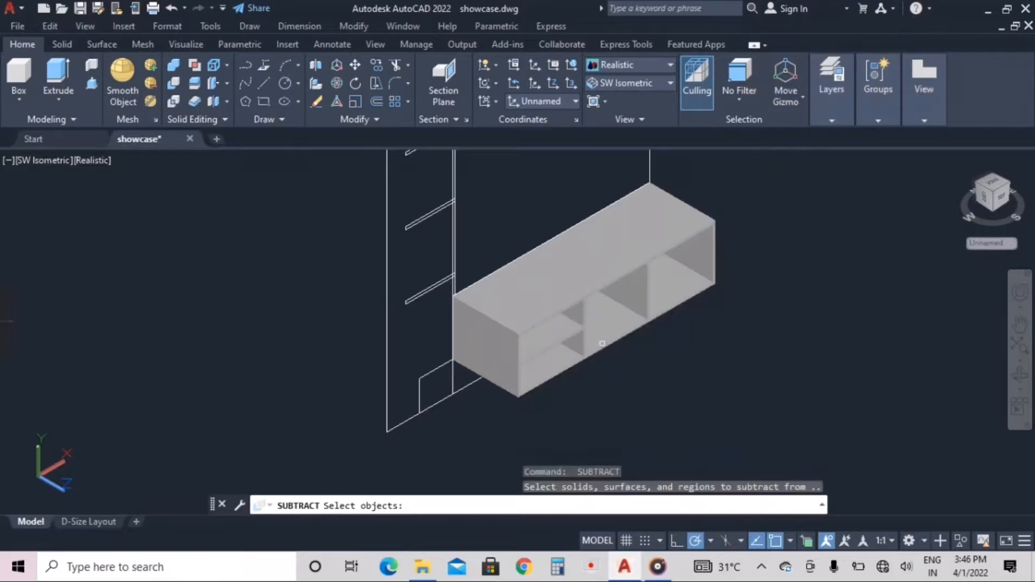
key(Escape)
key(ctrl+z)
key(ctrl+y)
scroll(642, 418, down, 4)
scroll(504, 250, up, 3)
click(91, 85)
scroll(554, 196, up, 6)
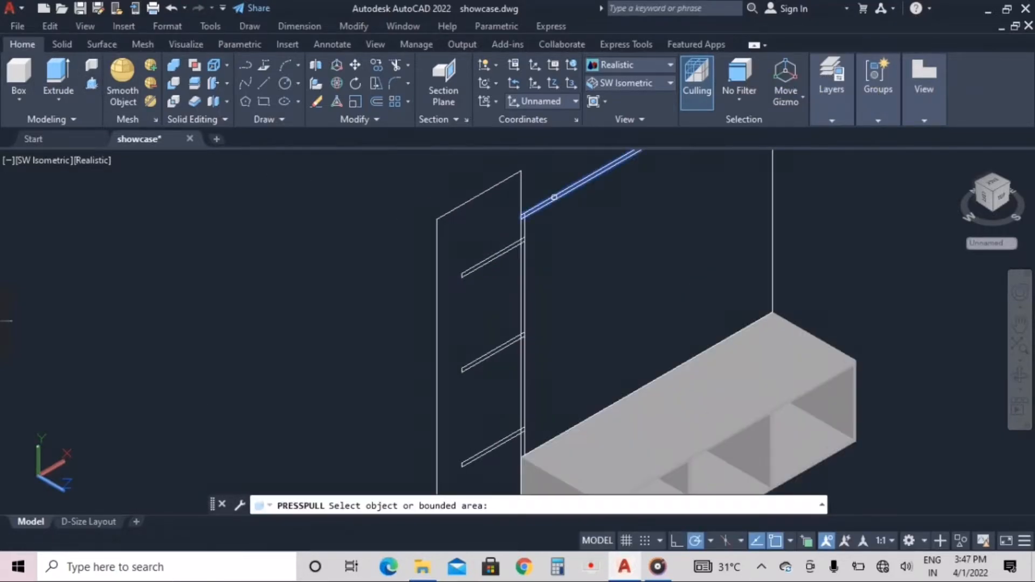
click(554, 197)
key(Escape)
Extrude the top strip, the vertical strip and the three short shelf strips by 1'3"
text(ext)
key(Return)
click(519, 212)
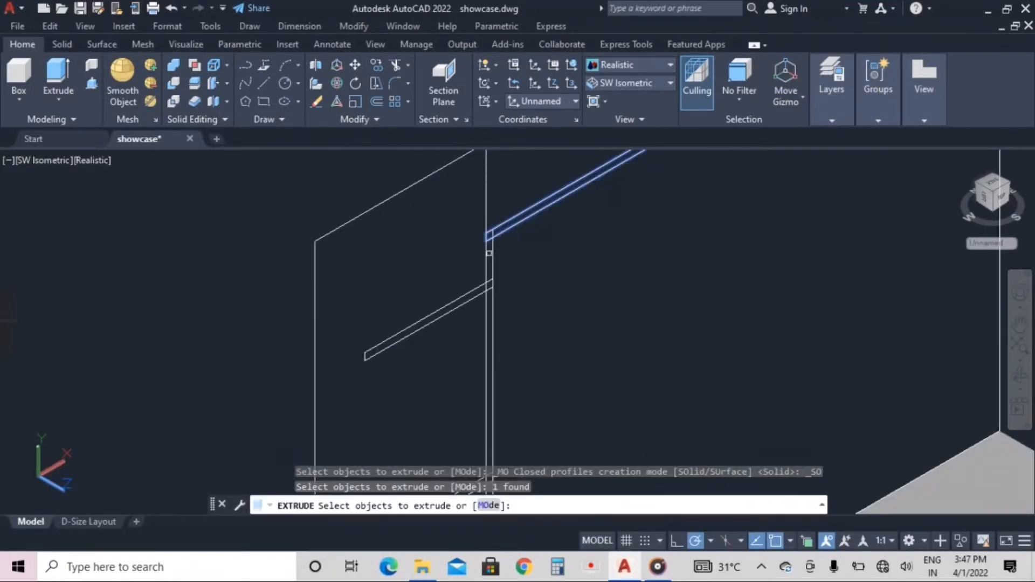
click(489, 253)
click(471, 294)
scroll(471, 294, down, 3)
click(454, 373)
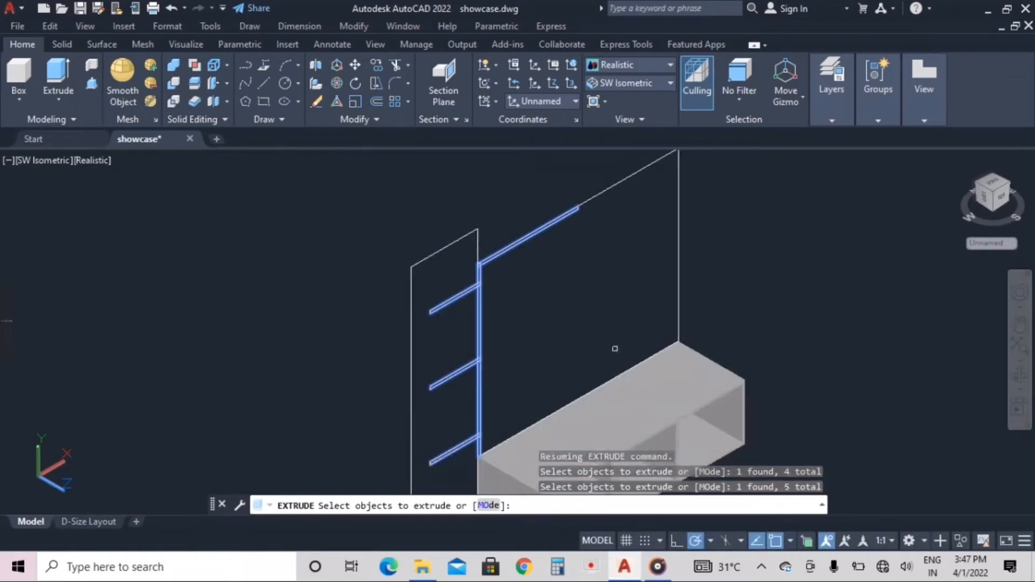
key(Return)
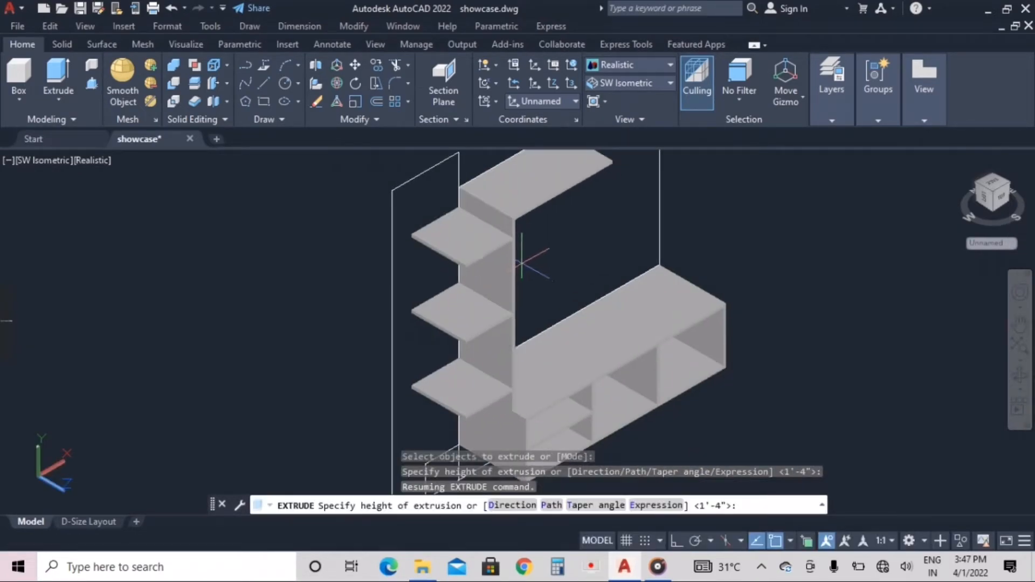
text(1'3)
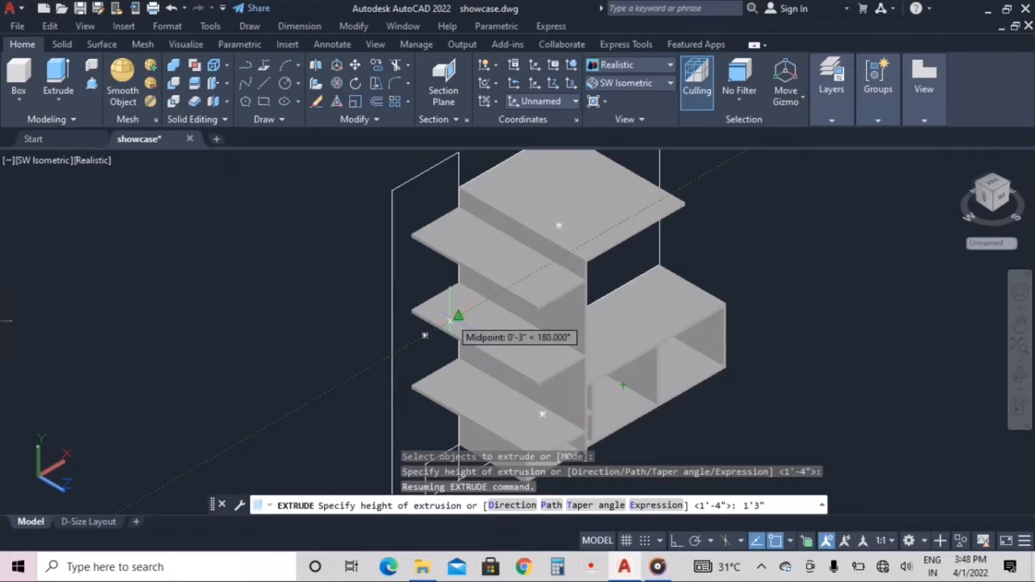
key(Return)
Extrude the tall narrow side rectangle and the large rectangle behind the shelves by 1" as back panels
key(Return)
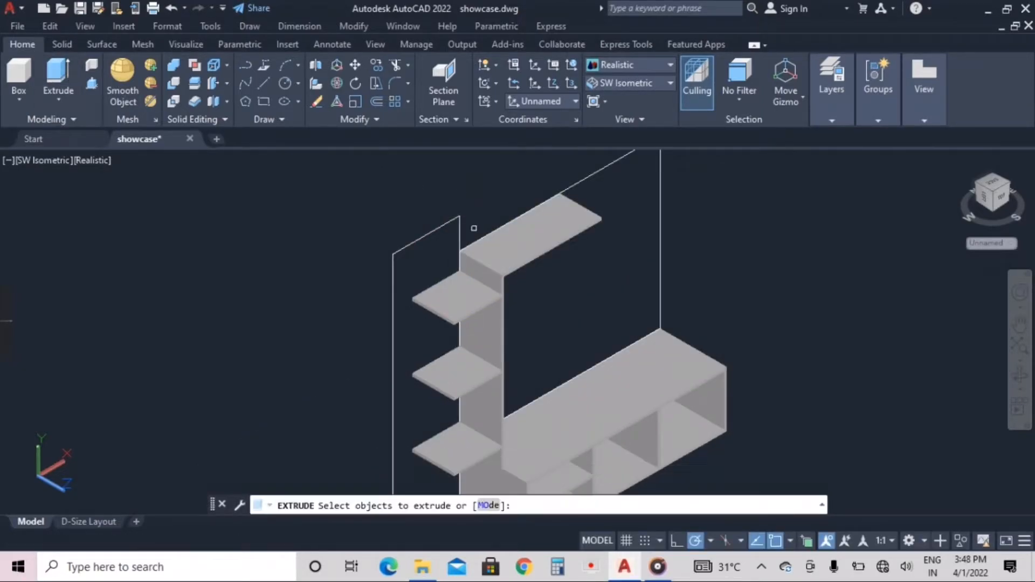
click(459, 230)
click(660, 258)
key(Return)
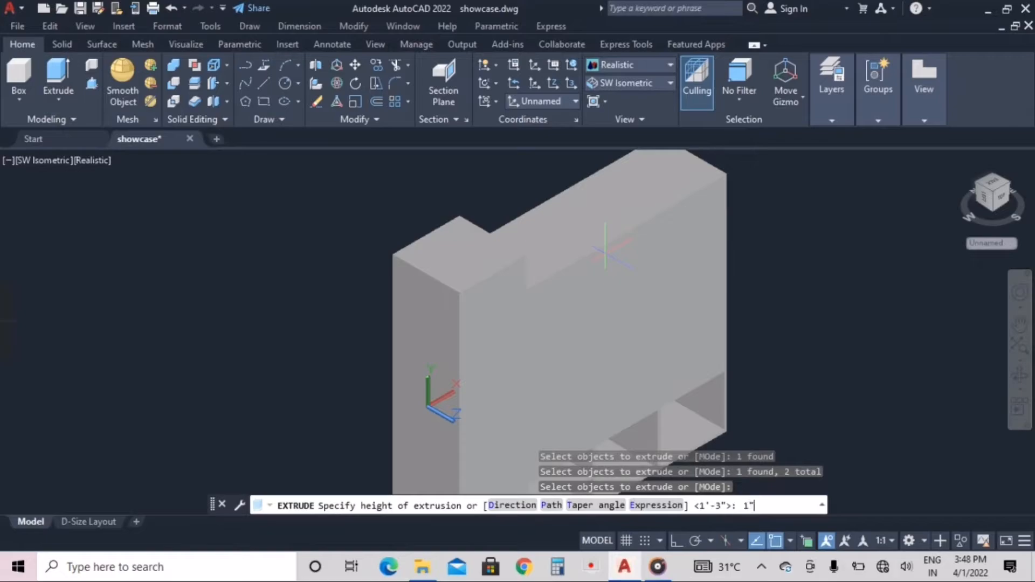
key(Return)
Examine the unit from other angles, including the open back of the cabinet
scroll(605, 252, down, 3)
scroll(686, 334, up, 3)
click(1019, 381)
drag(917, 388, 715, 391)
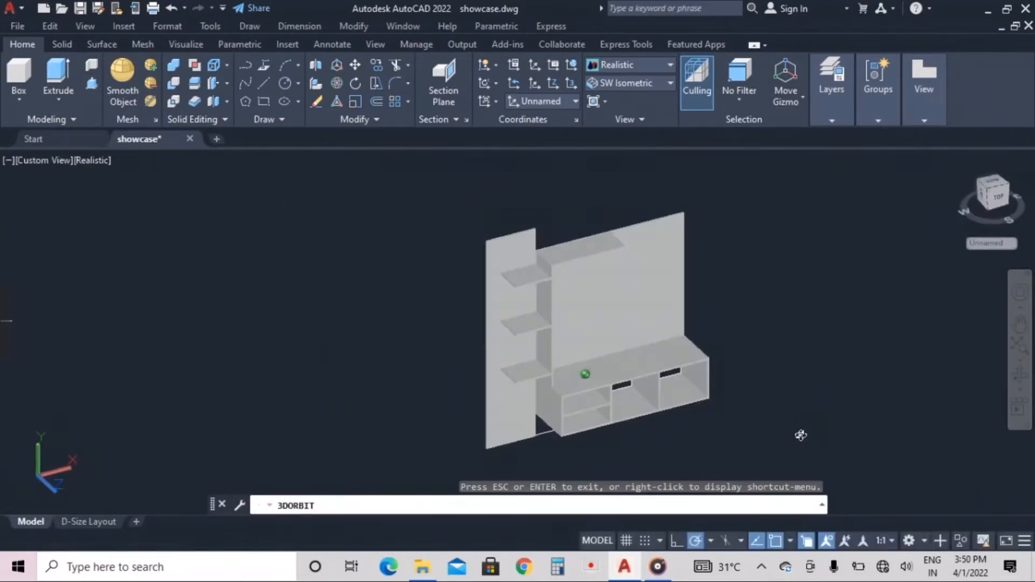
drag(799, 431, 499, 335)
scroll(499, 334, up, 3)
middle_drag(499, 334, 479, 304)
key(Escape)
key(ctrl+z)
Extrude the outline behind the compartments by 1' to form the cabinet's back, and inspect it from behind
click(58, 77)
scroll(390, 274, up, 5)
click(391, 273)
click(449, 346)
scroll(378, 280, down, 2)
middle_drag(378, 280, 594, 334)
key(Return)
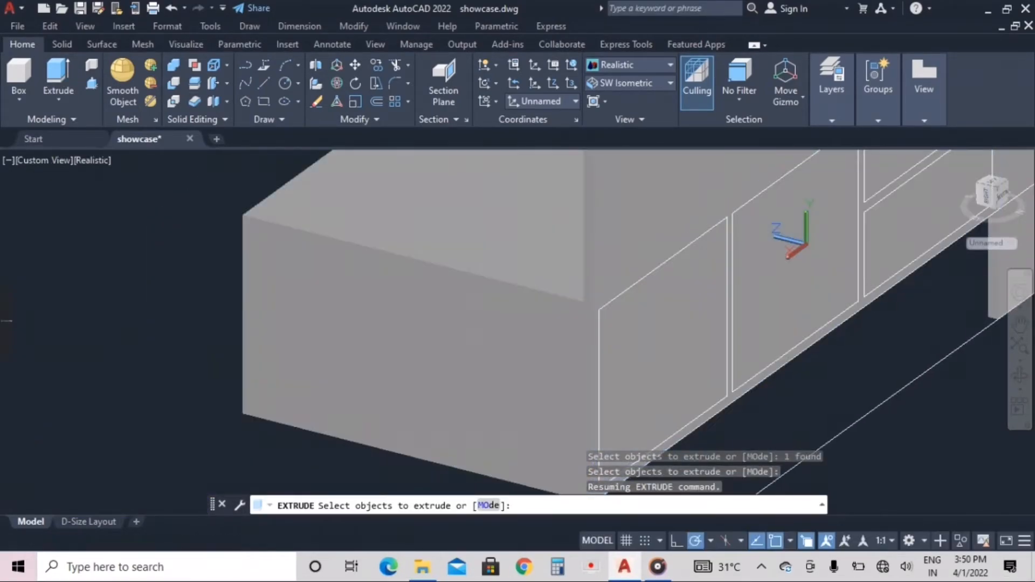
text(1')
key(Return)
scroll(542, 284, down, 2)
click(1019, 375)
drag(938, 399, 692, 385)
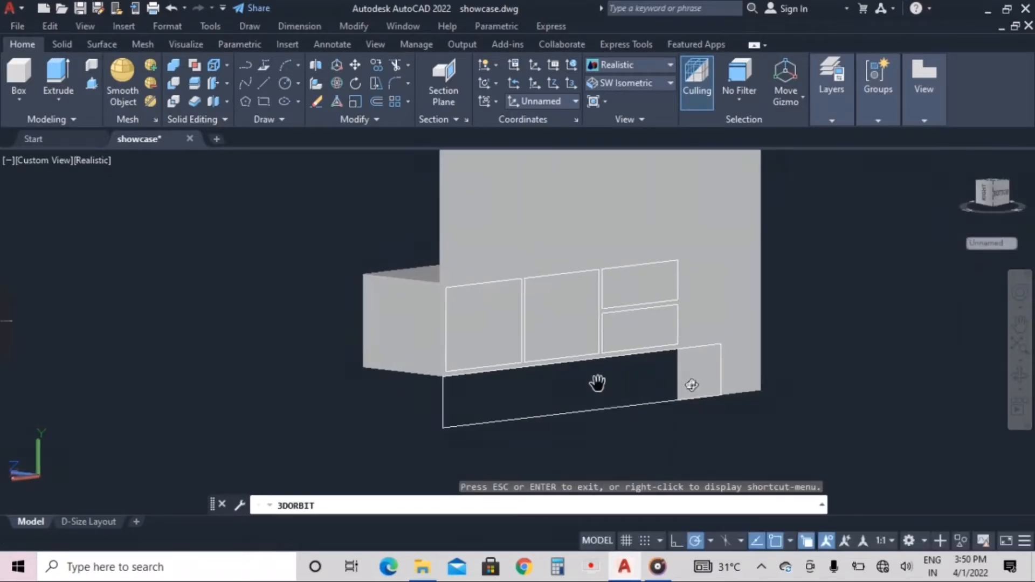
Return the model from the orbited rear view to the SW Isometric view in 2D Wireframe style
click(1020, 375)
drag(938, 392, 648, 122)
key(Escape)
scroll(659, 377, down, 5)
scroll(617, 286, up, 3)
click(1020, 375)
key(Escape)
click(647, 83)
click(625, 190)
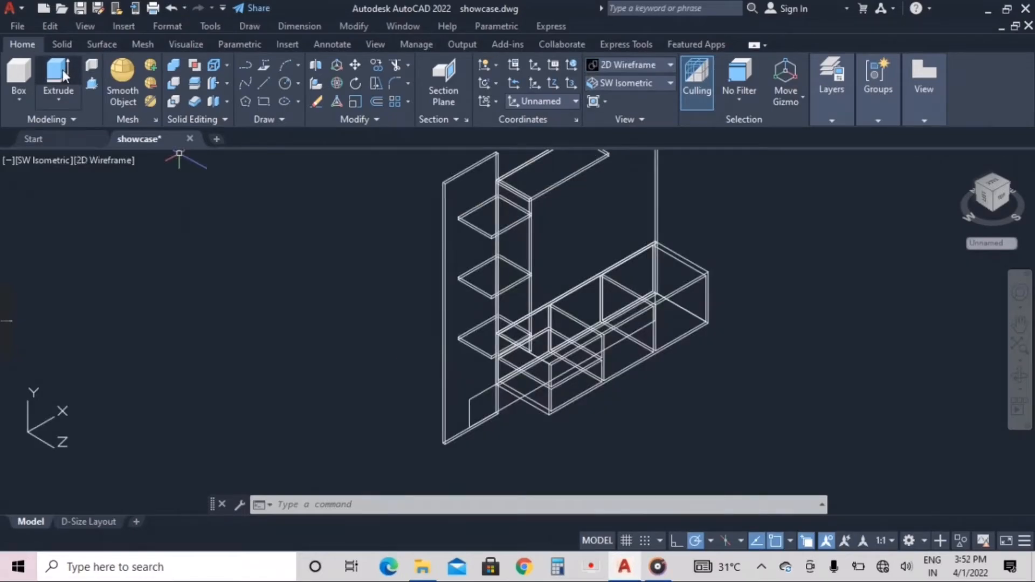
Extrude the long base outline beneath the cabinet by 10" to form the plinth
click(63, 70)
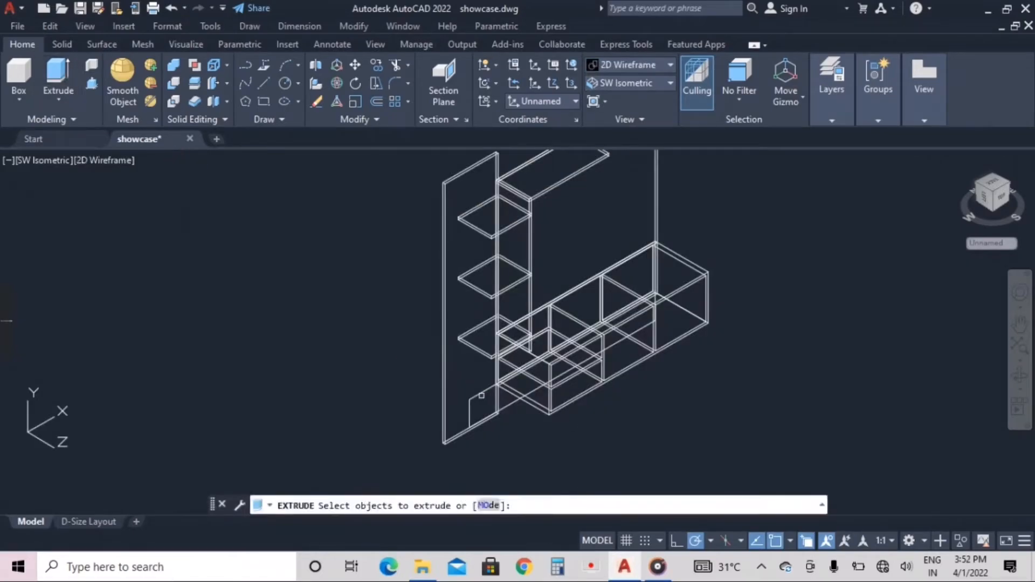
click(480, 394)
key(Return)
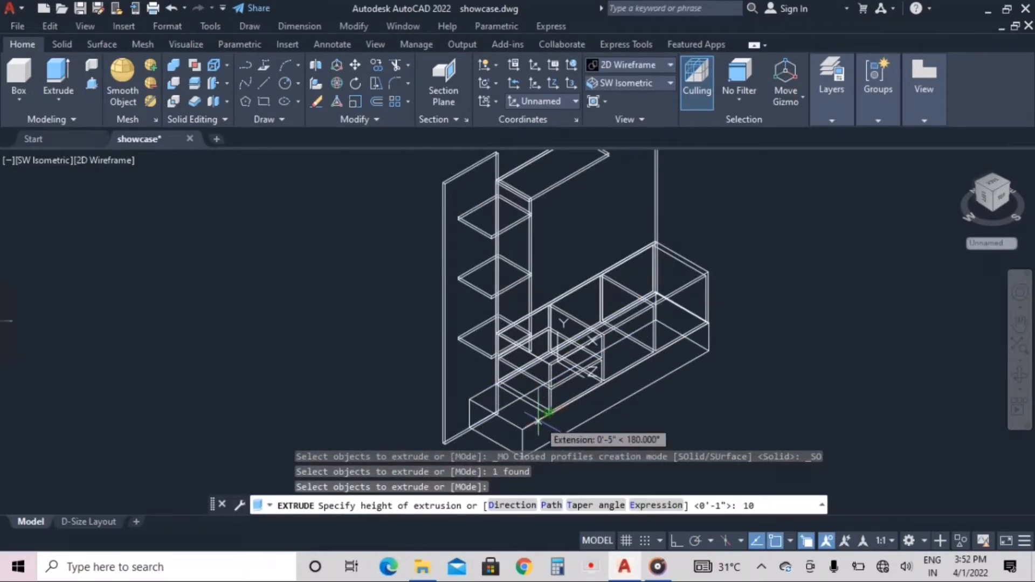
text(10")
key(Return)
scroll(485, 389, up, 2)
middle_drag(495, 415, 478, 353)
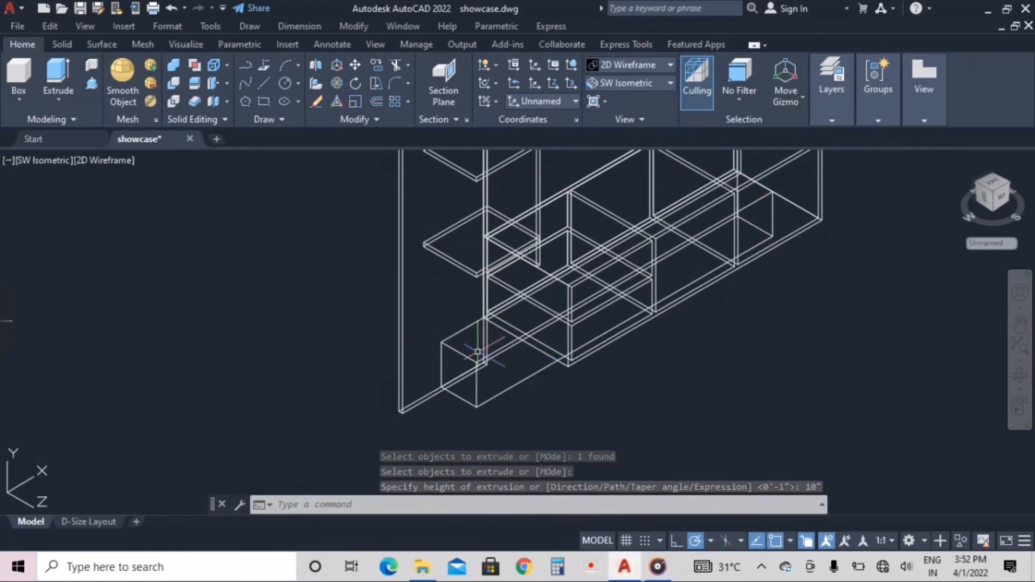
key(Escape)
scroll(448, 327, down, 2)
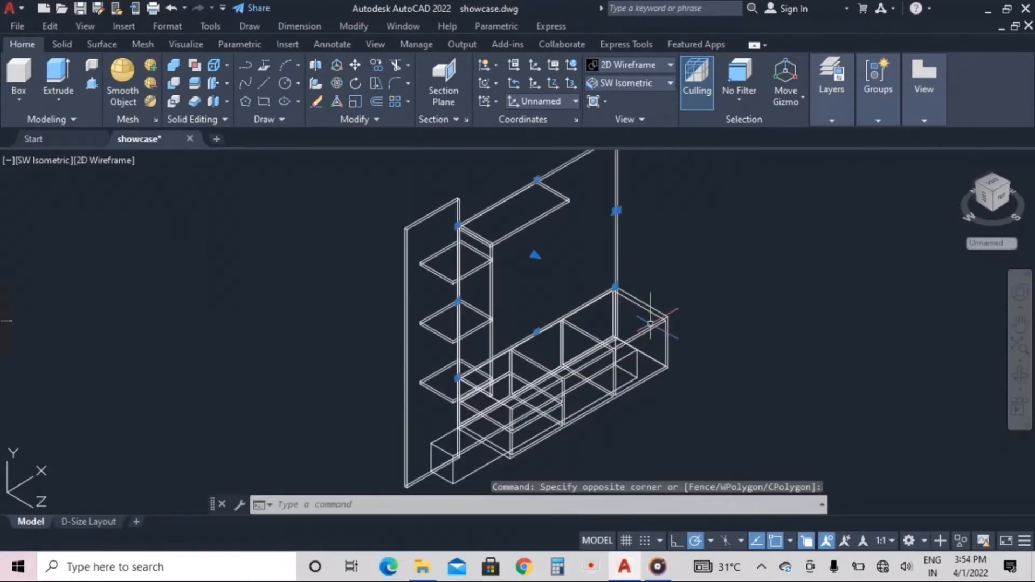
Hide the compartment cabinet's solids to expose the rectangular outlines inside it
click(677, 283)
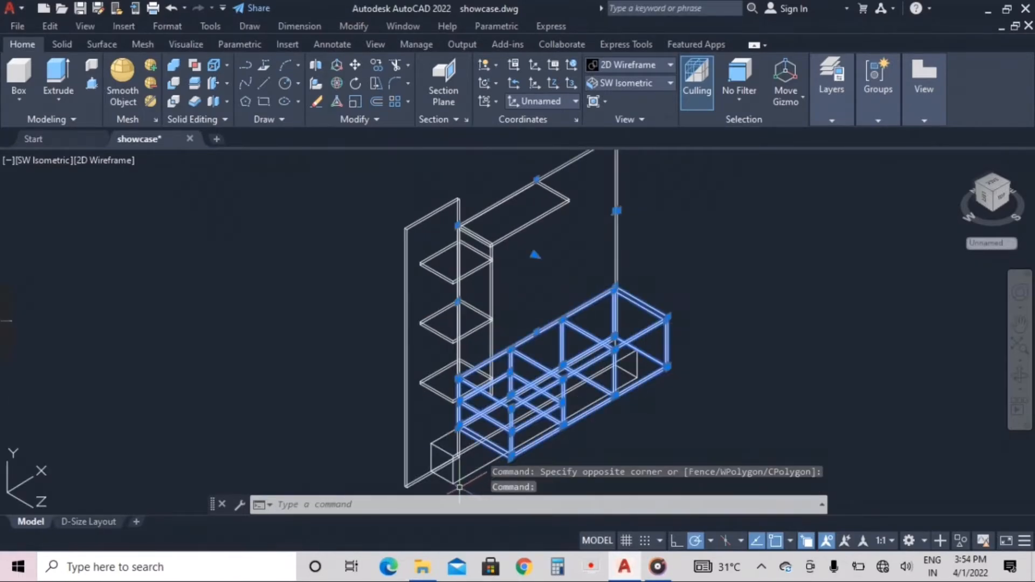
right_click(679, 293)
mouse_move(717, 257)
click(874, 274)
scroll(597, 316, up, 3)
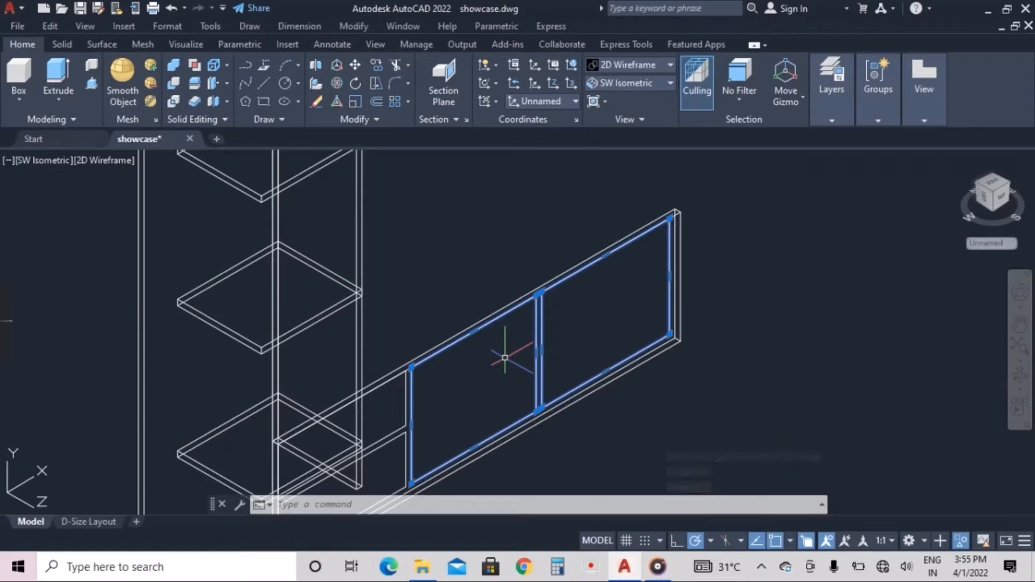
Extrude the two large compartment rectangles by 1" to form the cabinet doors
click(58, 72)
text(1")
key(Return)
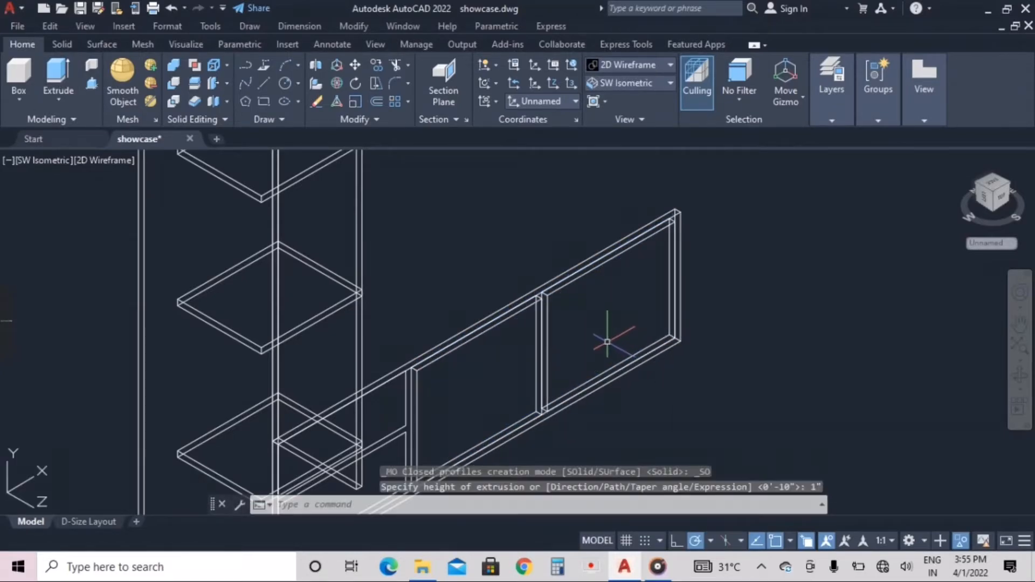
Move both door panels 2' forward, away from the cabinet's back panel
click(545, 318)
click(538, 295)
click(355, 65)
scroll(577, 319, down, 2)
scroll(577, 319, up, 2)
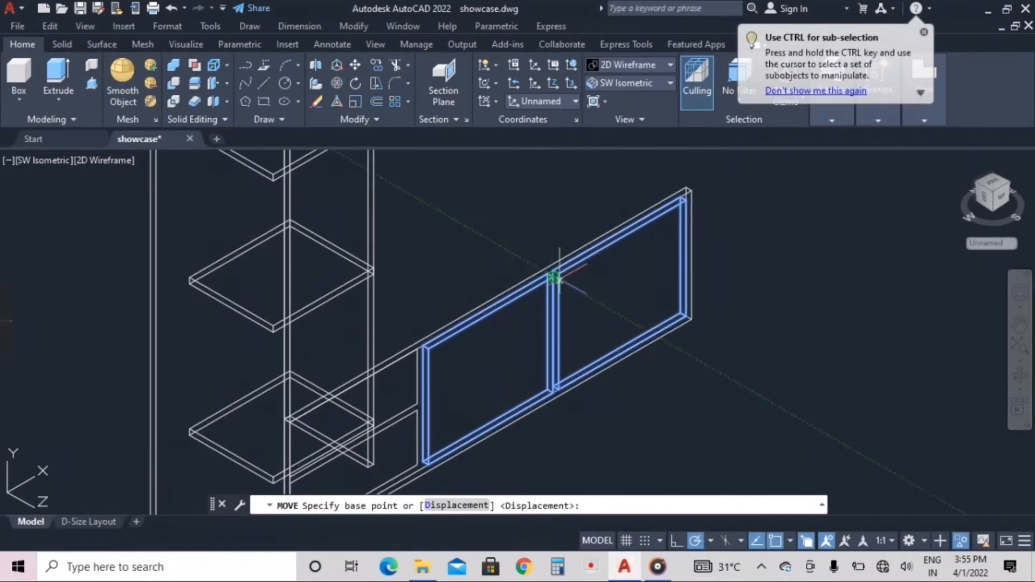
click(571, 275)
text(2')
key(Return)
scroll(603, 306, down, 2)
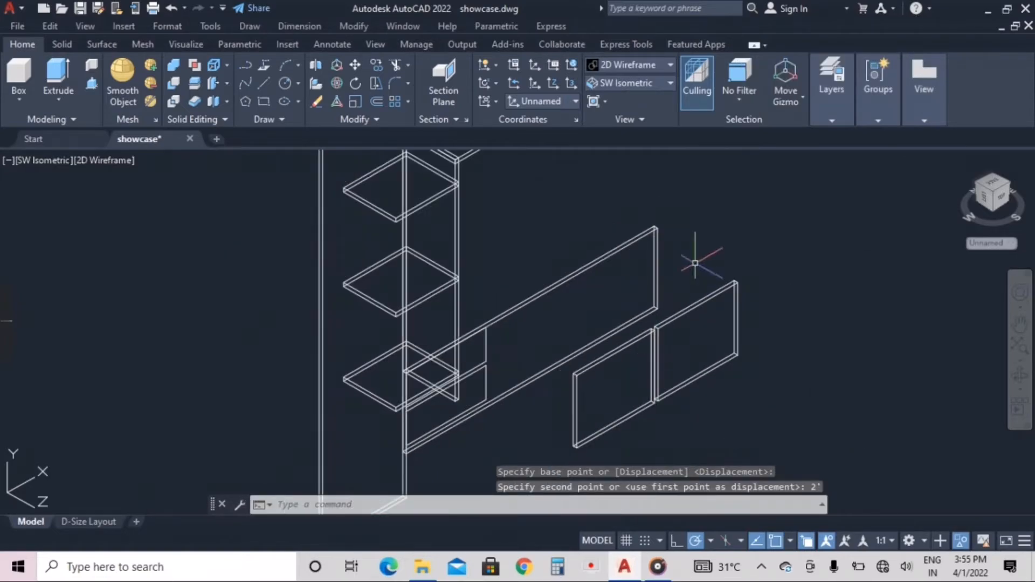
Bring back the hidden cabinet parts and check the fitted doors in the Realistic visual style
right_click(682, 302)
mouse_move(771, 326)
click(851, 354)
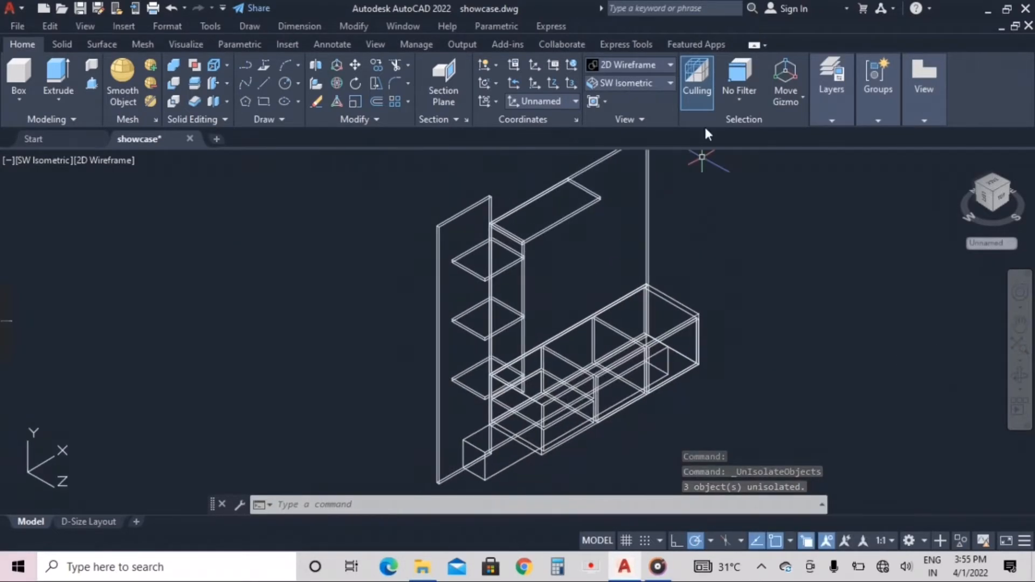
click(647, 64)
click(636, 100)
scroll(748, 286, up, 4)
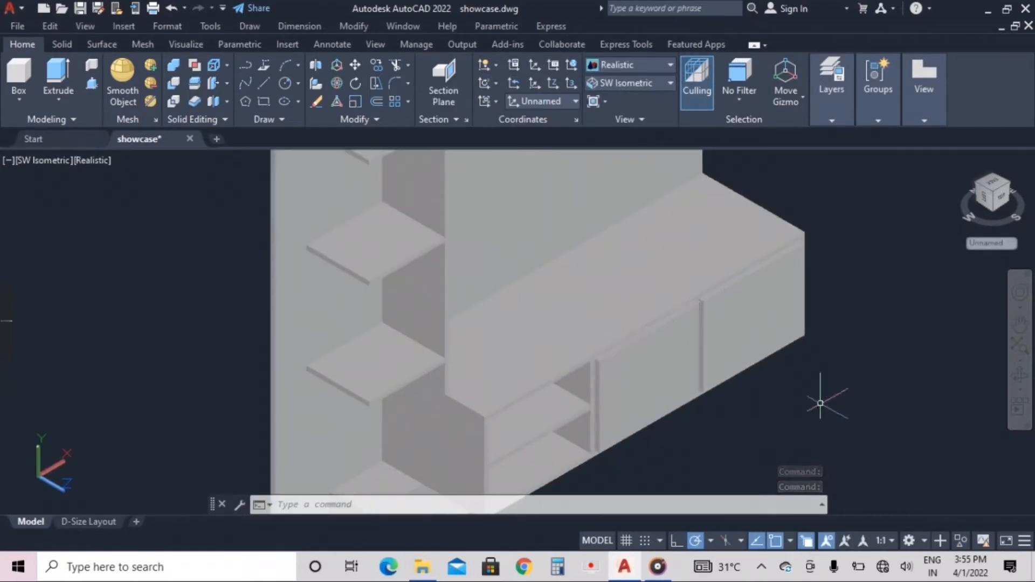
scroll(746, 377, down, 2)
middle_drag(746, 377, 650, 396)
scroll(649, 396, down, 2)
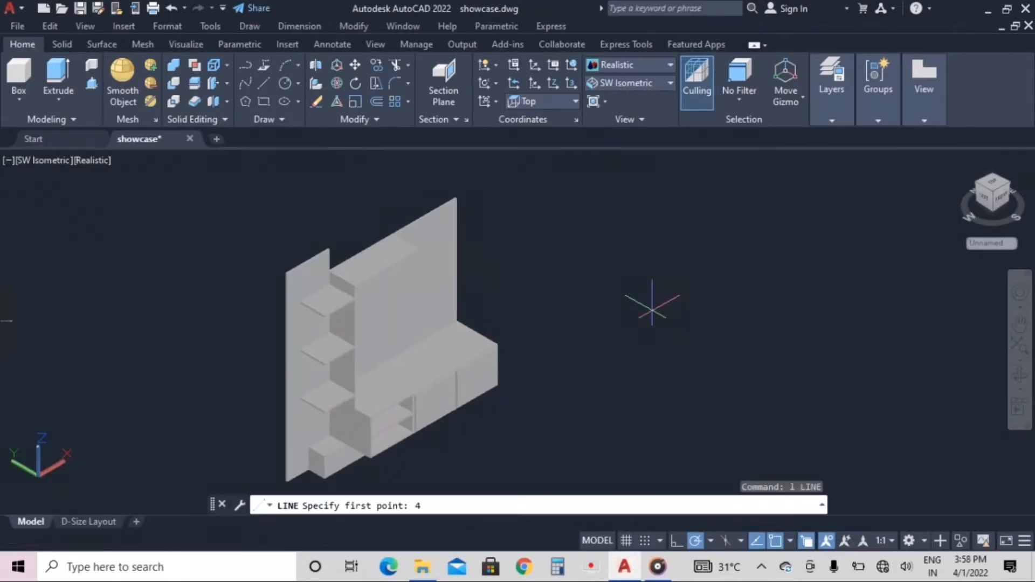
Draw a 4 by 2 rectangle from separate lines in the open space beside the showcase
key(Escape)
key(Escape)
text(l)
key(Return)
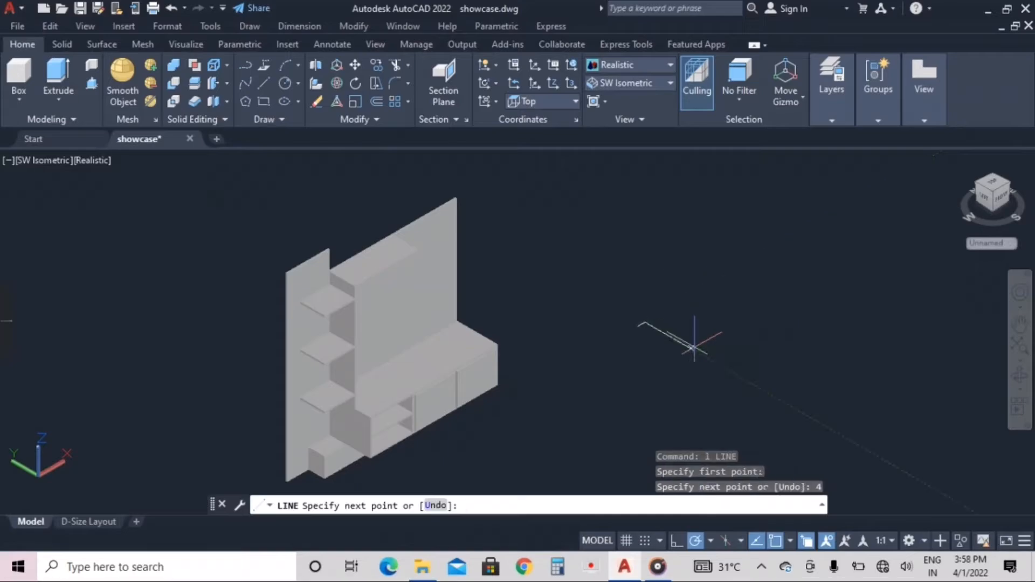
scroll(693, 345, up, 5)
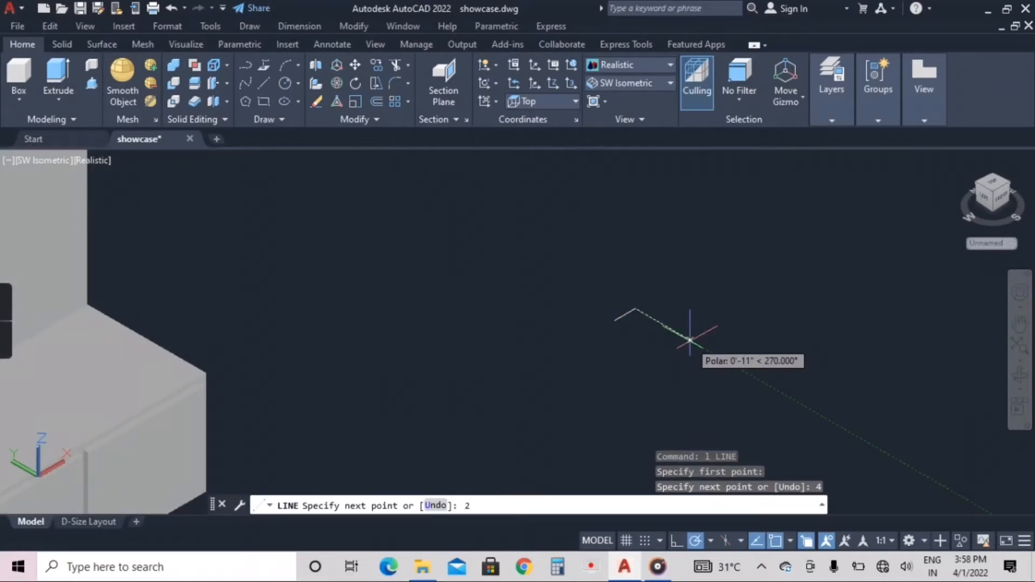
key(Return)
scroll(647, 306, up, 4)
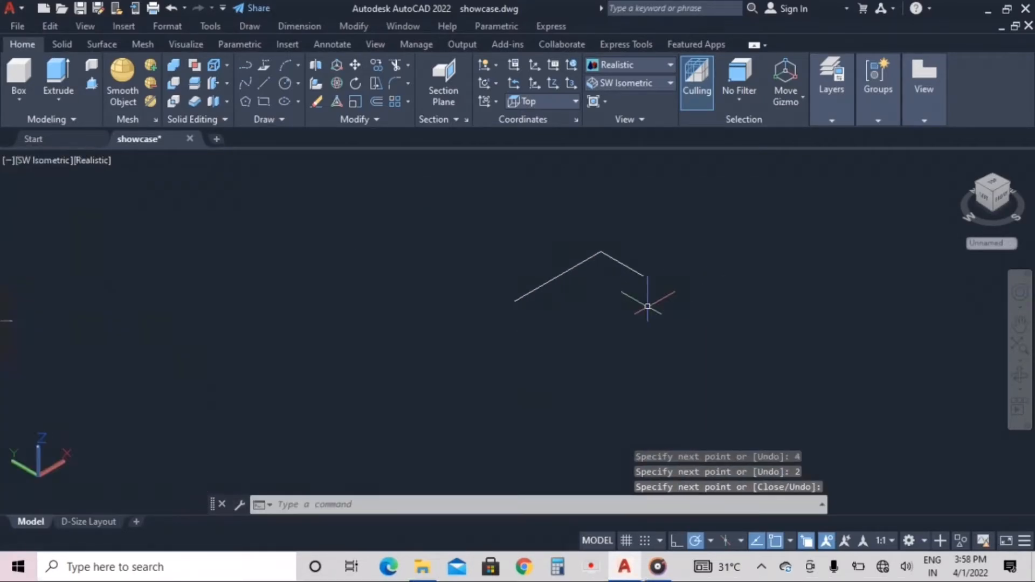
text(l)
key(Return)
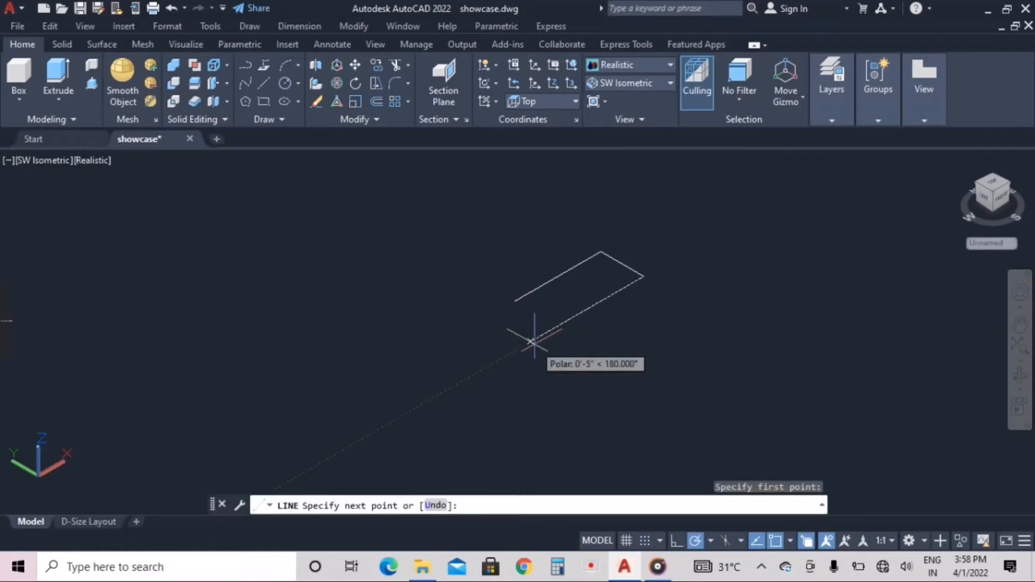
key(Escape)
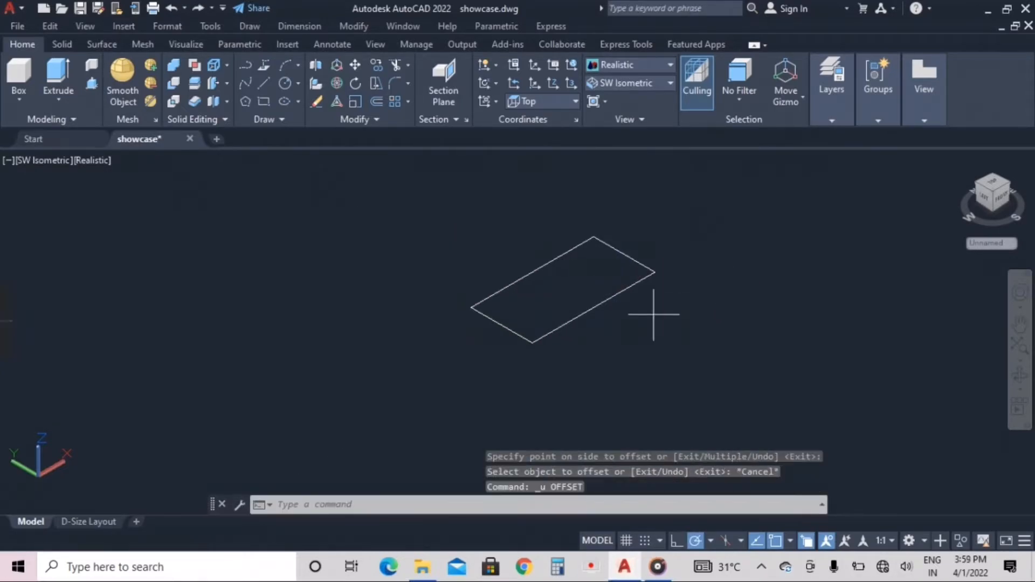
Join the rectangle's two short sides and front long side into one polyline
click(654, 317)
click(623, 250)
click(532, 316)
click(501, 342)
text(j)
key(Return)
Offset the three-sided polyline inward by 0.5 to outline the handle's thickness
click(610, 347)
click(541, 295)
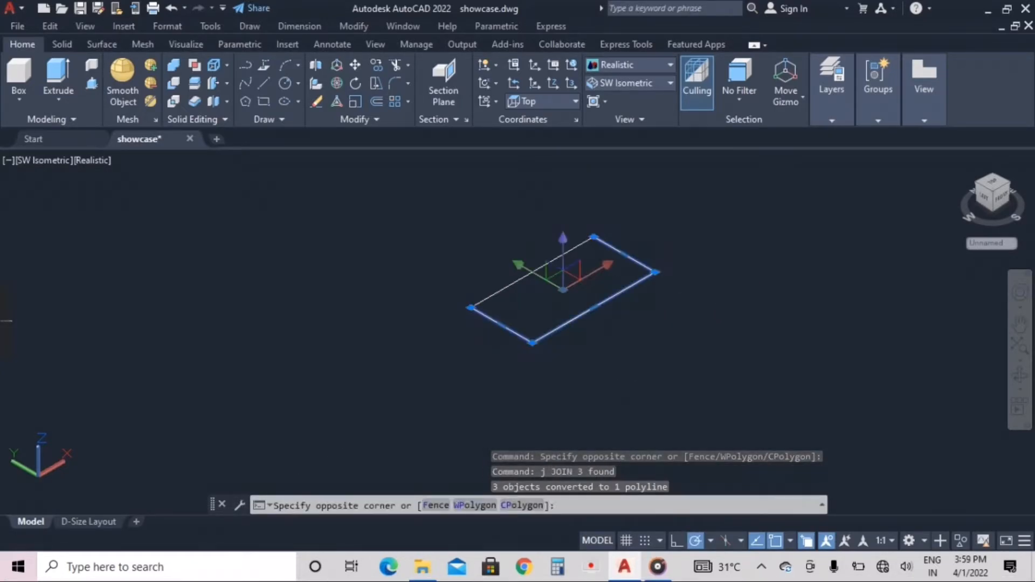
text(o)
key(Return)
text(0.5)
key(Return)
click(582, 315)
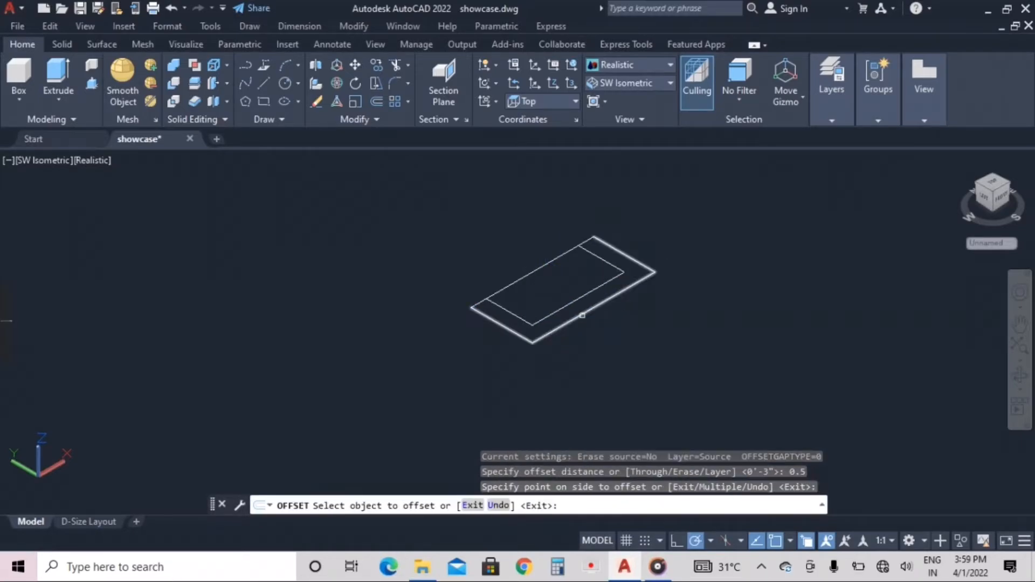
key(Escape)
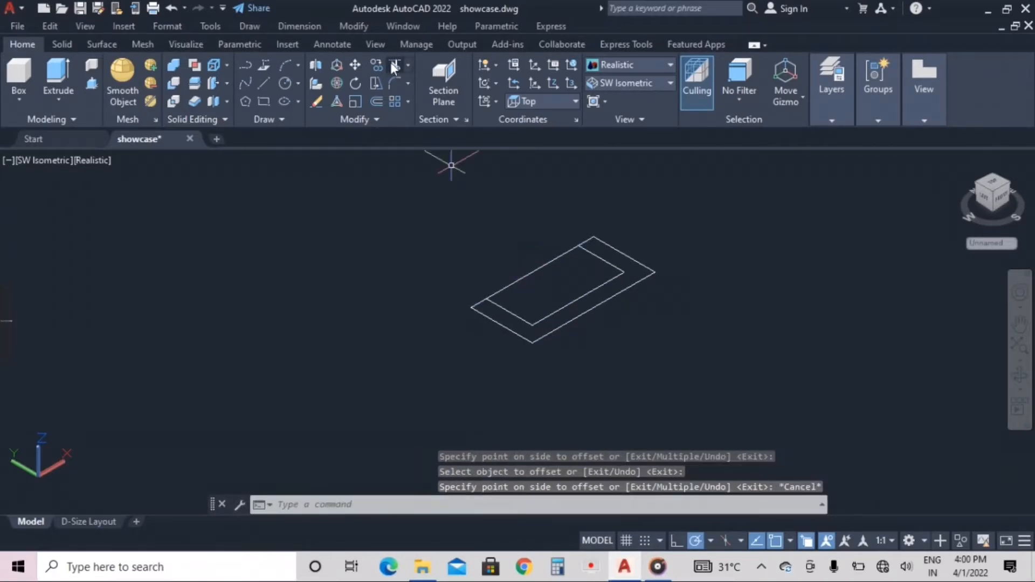
Trim the back line between the two short sides to open the handle outline into a U shape
click(395, 65)
click(511, 283)
key(Escape)
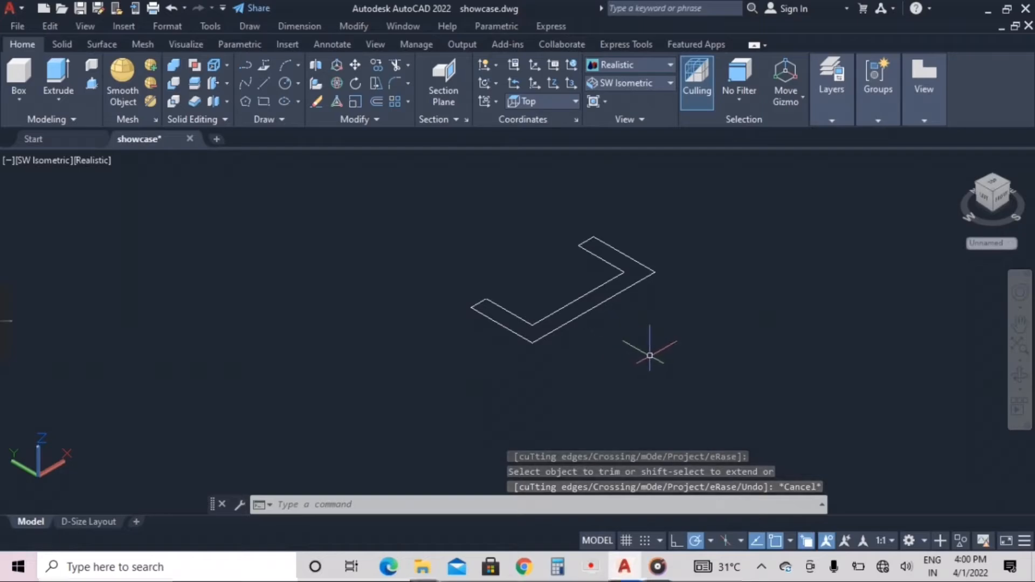
Join all segments of the U-shaped handle outline into one polyline and save the drawing
click(679, 365)
click(575, 297)
text(j)
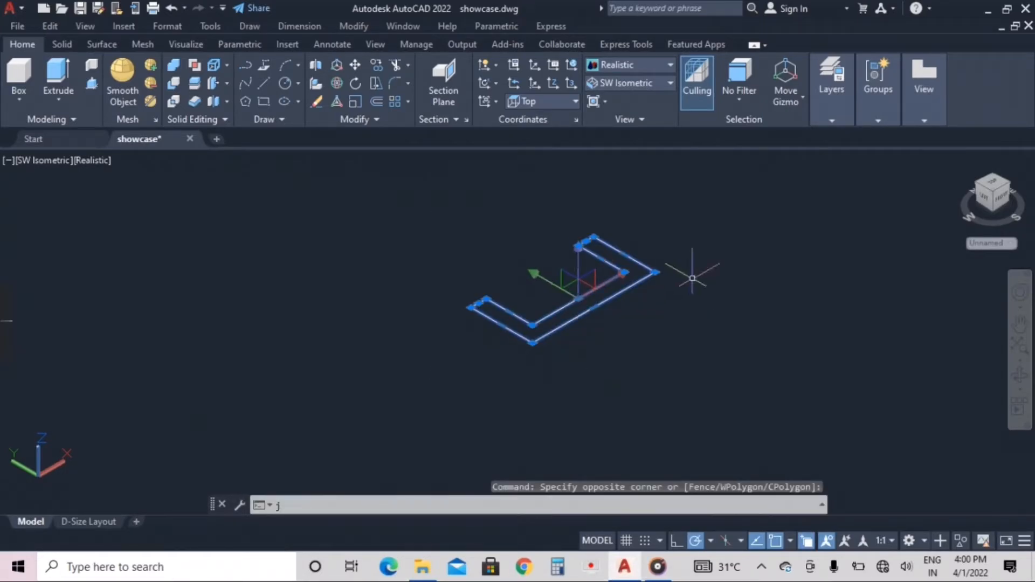
key(Return)
text(sv)
key(Return)
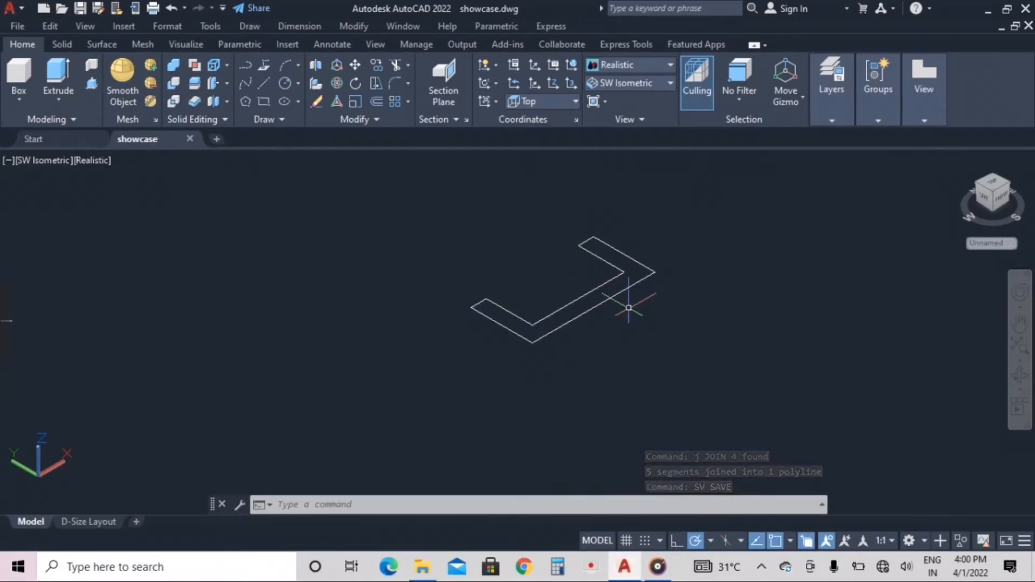
Extrude the U-shaped handle outline by 1 and display it in 2D Wireframe style
click(639, 347)
click(508, 249)
text(ext)
key(Return)
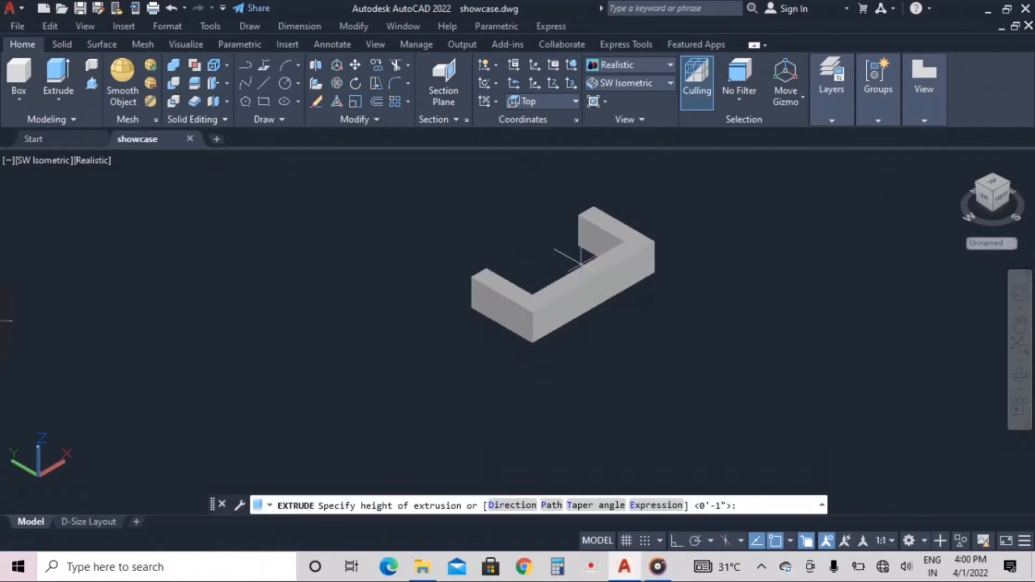
text(1)
key(Return)
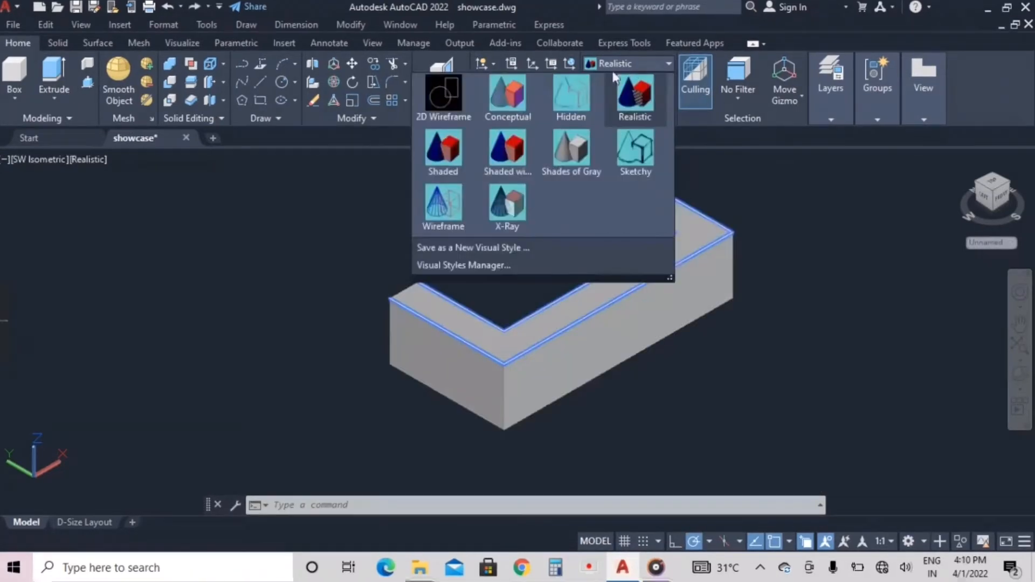
click(446, 89)
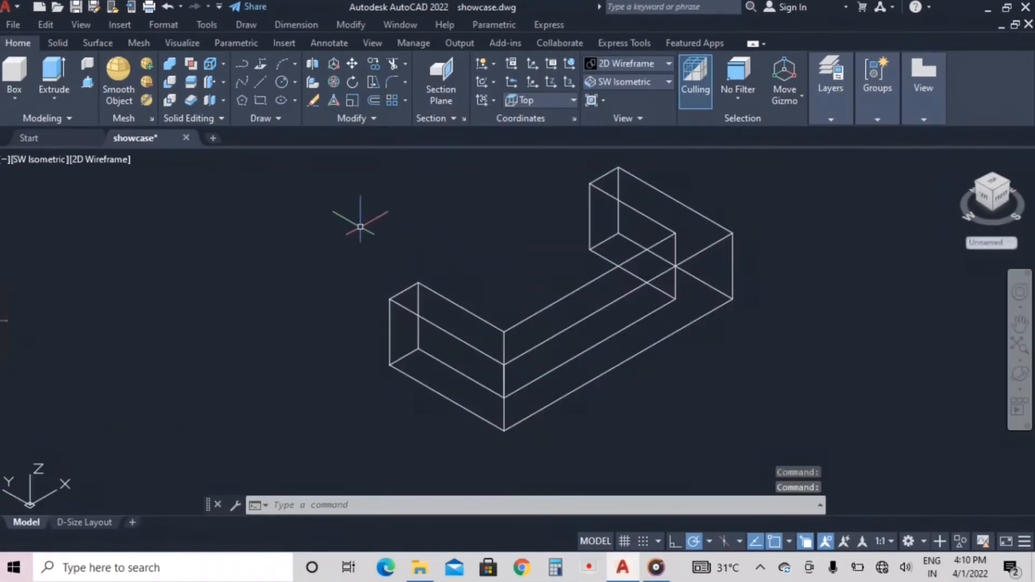
click(392, 83)
click(435, 325)
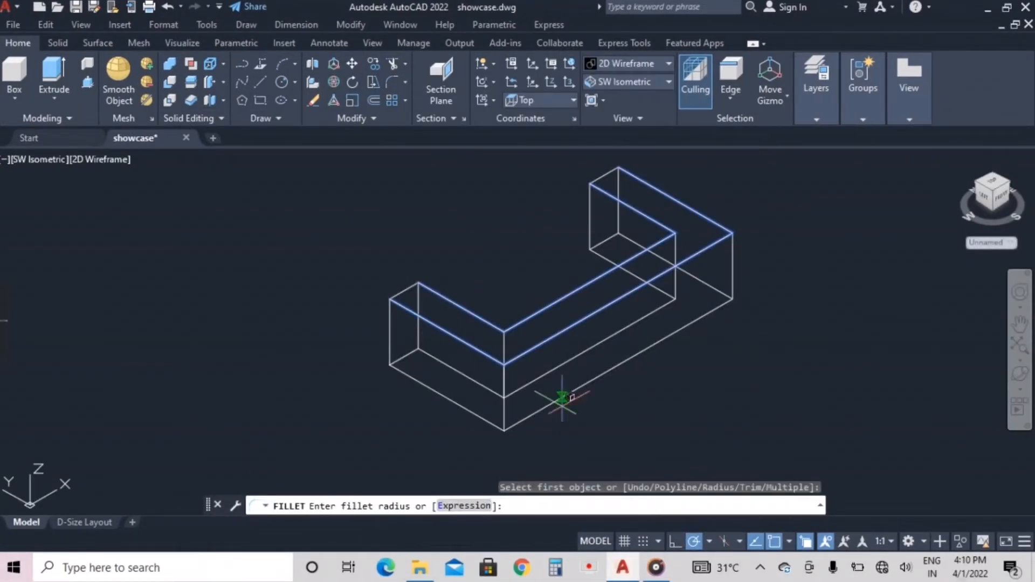
key(Escape)
click(478, 310)
key(Delete)
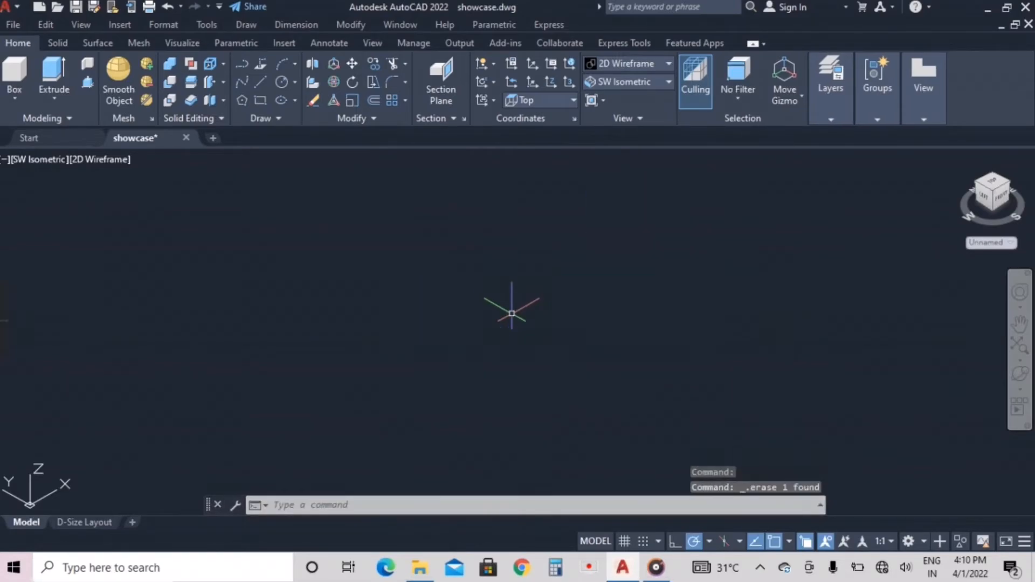
key(ctrl+z)
Fillet the handle's lengthwise edges and its two outer corner edges with a 0.2 radius
text(f)
key(Return)
click(447, 331)
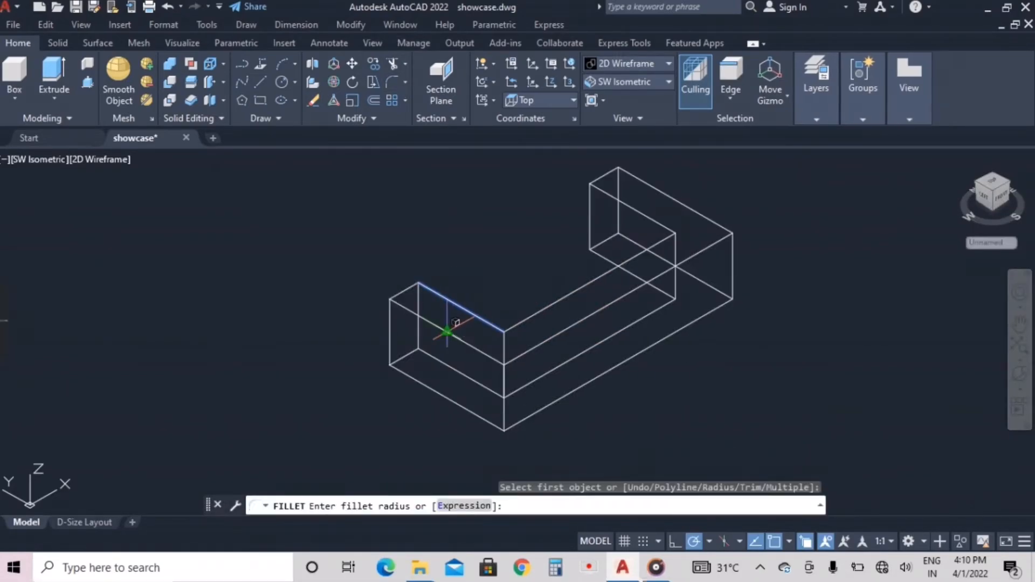
text(0.2)
key(Return)
text(r)
key(Return)
text(0.2)
key(Return)
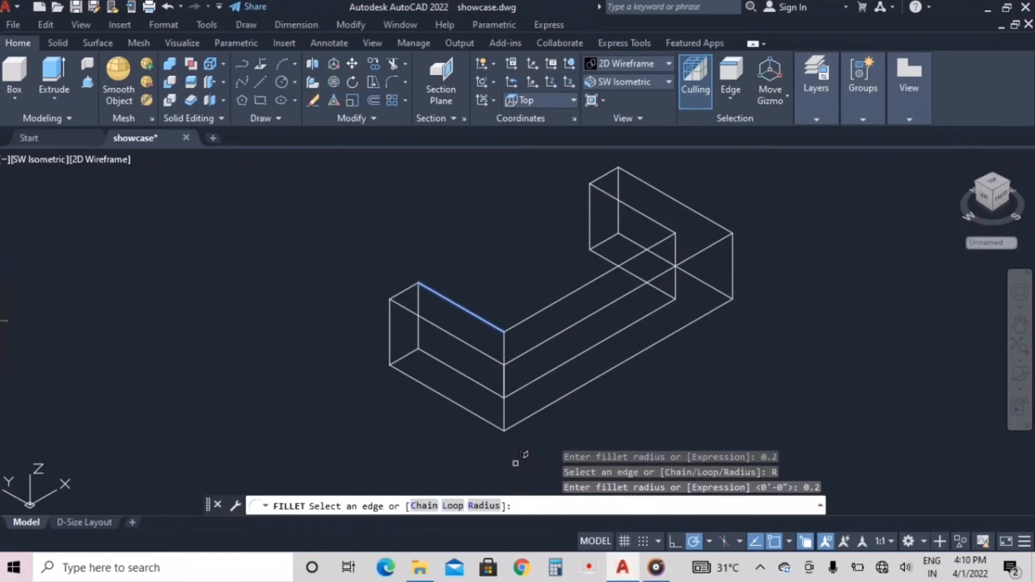
click(534, 345)
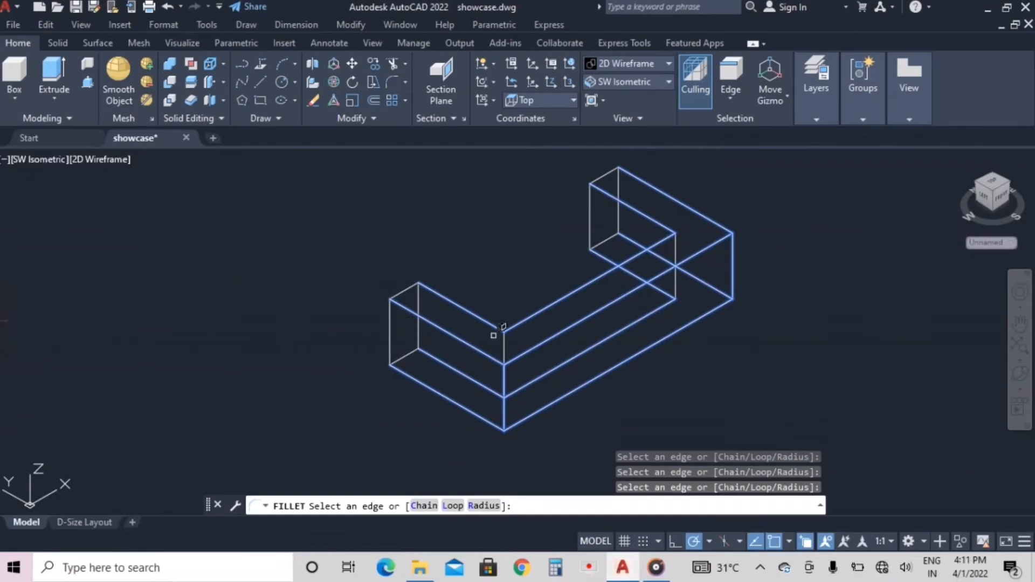
key(Return)
key(Return)
Examine the rounded handle in the Realistic visual style
click(624, 67)
click(645, 108)
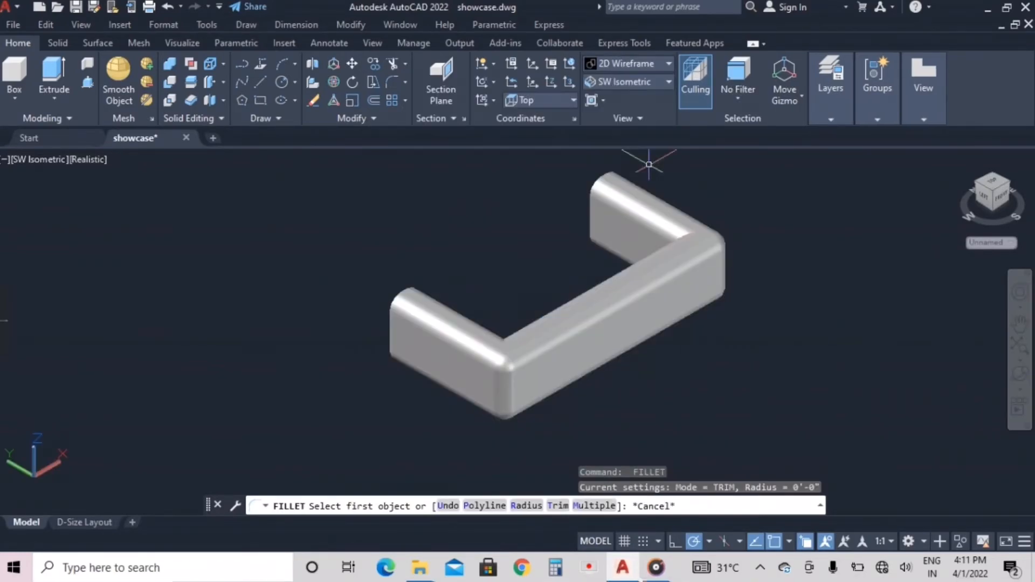
scroll(681, 298, down, 5)
scroll(671, 287, down, 7)
scroll(680, 297, up, 8)
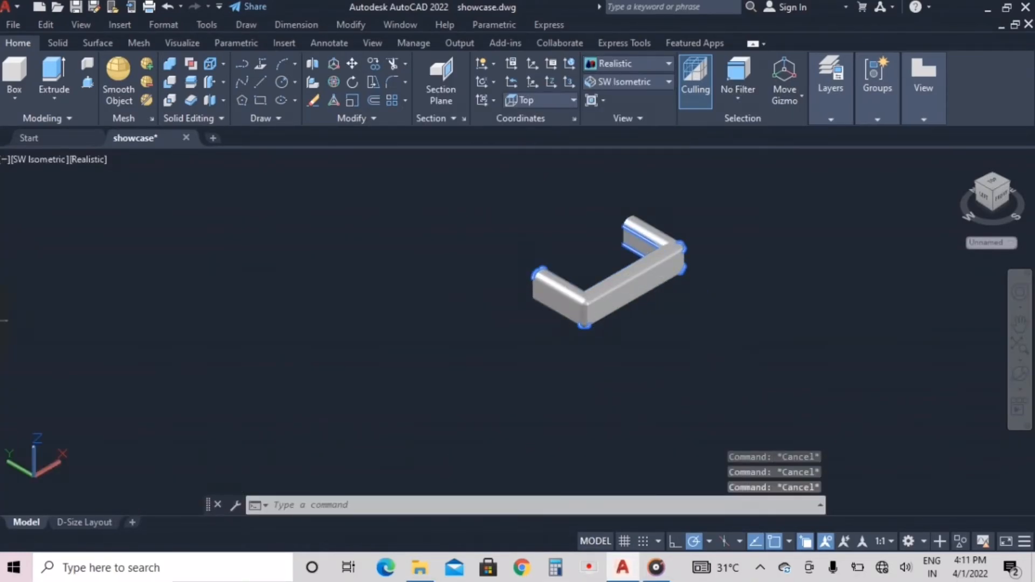
Display the model in 2D Wireframe and move the handle by its inner end to the cabinet's upper front corner
click(684, 297)
click(560, 213)
click(620, 65)
click(453, 107)
click(714, 327)
click(502, 216)
click(352, 63)
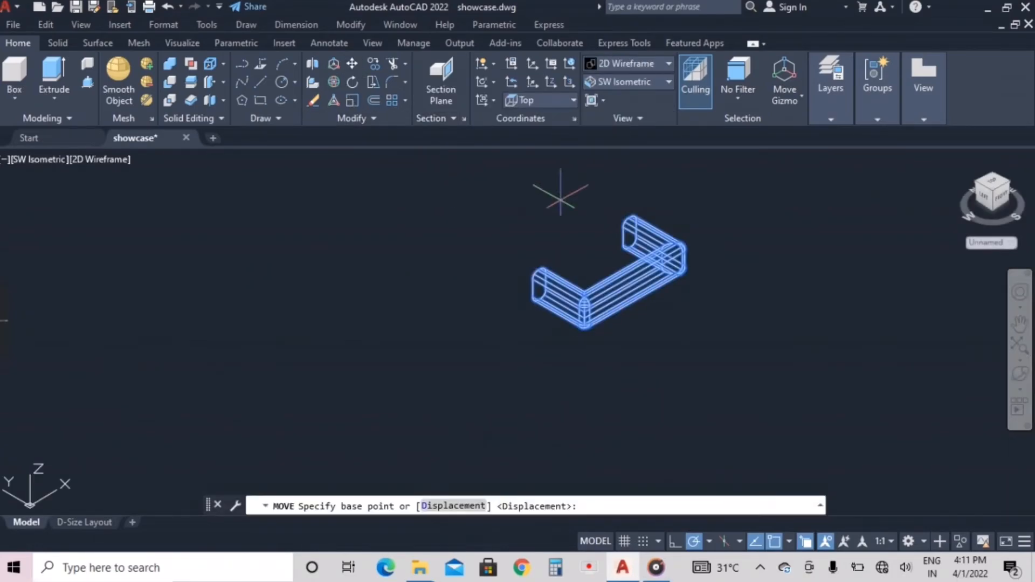
scroll(593, 226, up, 4)
click(619, 245)
scroll(462, 289, down, 10)
scroll(496, 208, up, 5)
click(506, 203)
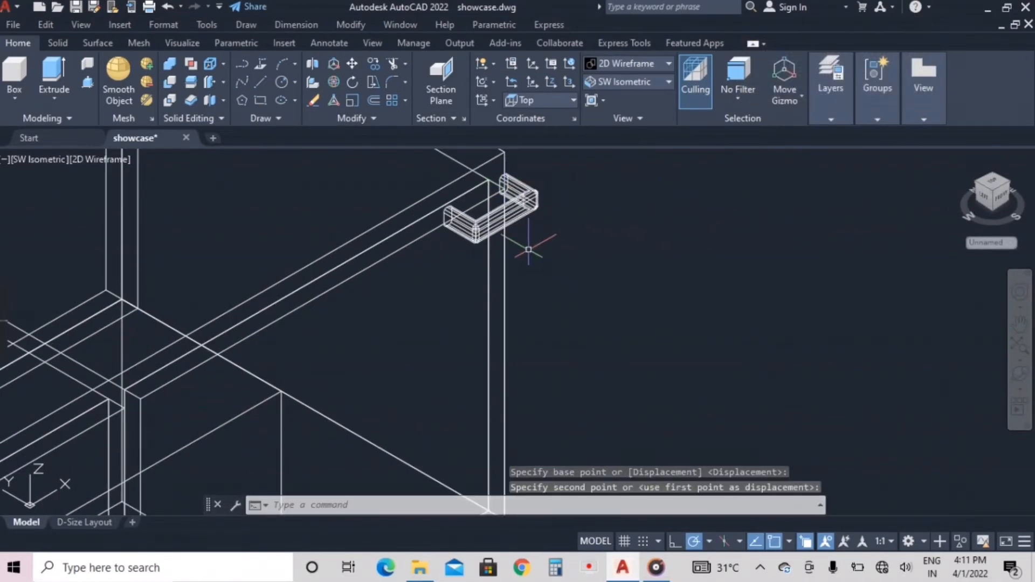
Move the handle along the cabinet's front top edge to about the middle of the end door
click(519, 220)
click(352, 63)
scroll(514, 196, up, 4)
click(489, 177)
scroll(560, 212, down, 6)
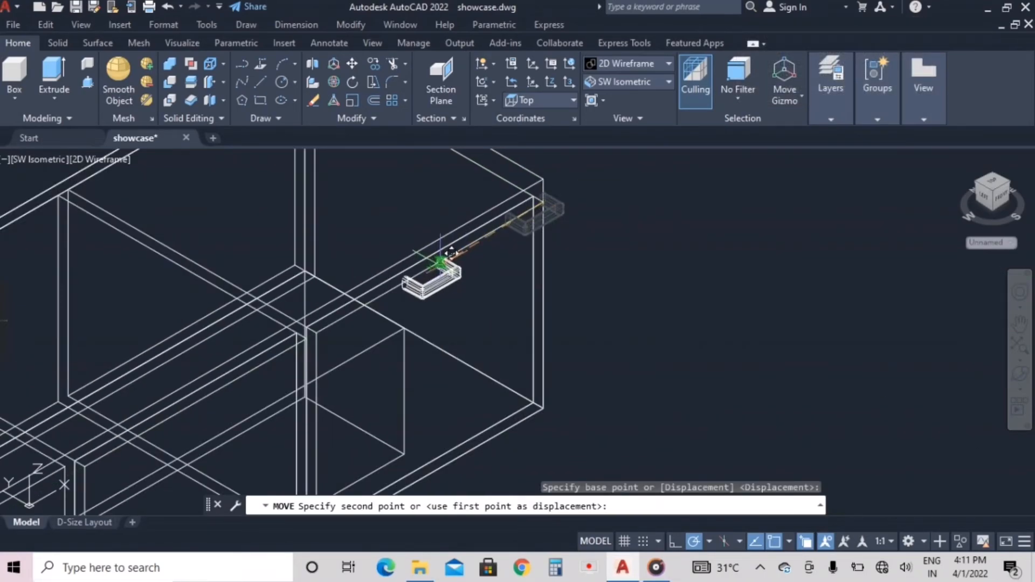
click(430, 265)
scroll(429, 242, down, 4)
scroll(430, 254, up, 4)
key(Escape)
Move the handle straight down from the top edge onto the face of the end door
click(424, 240)
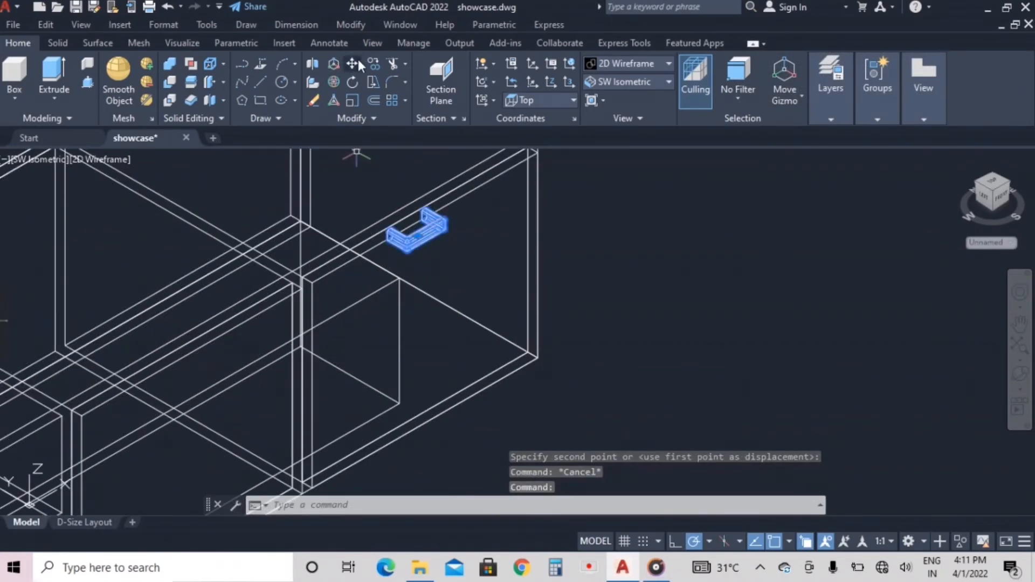
click(352, 63)
click(437, 226)
click(422, 304)
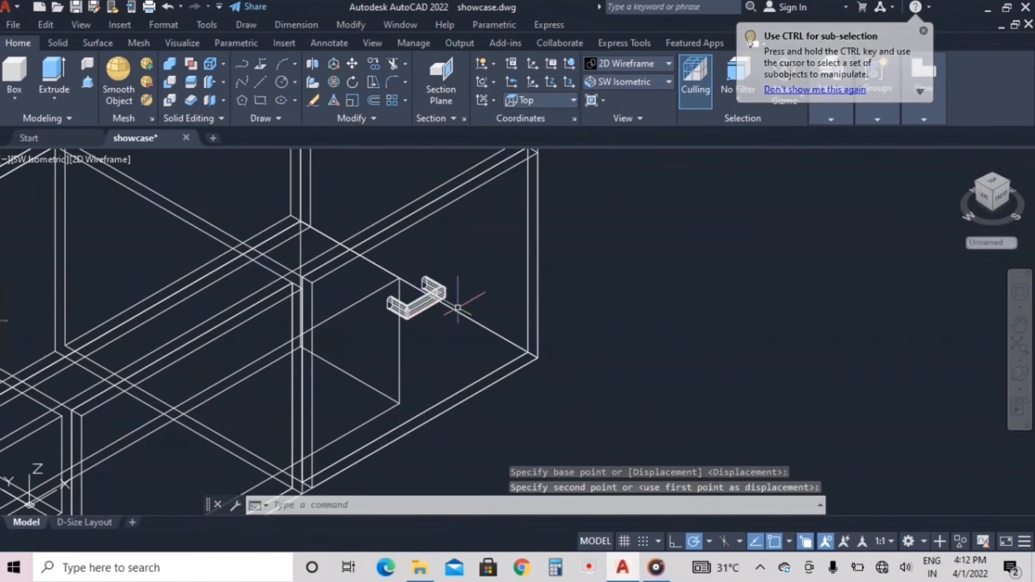
Copy the end door's handle onto the neighbouring door at the matching position
scroll(457, 305, down, 4)
click(442, 303)
click(373, 64)
scroll(446, 287, up, 4)
click(435, 334)
scroll(406, 361, down, 4)
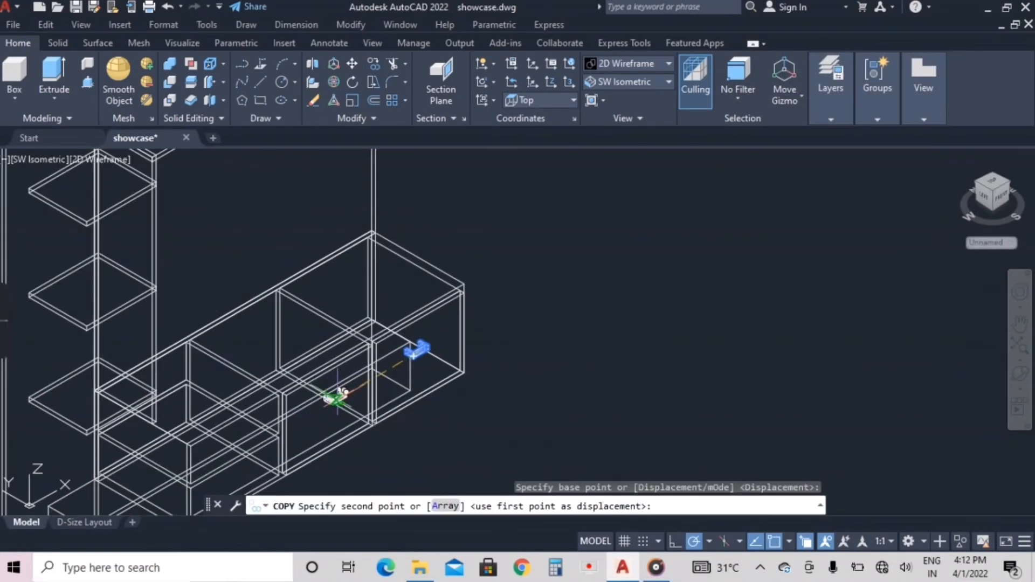
click(322, 404)
key(Escape)
Display the model in the Realistic style and shift the copied handle slightly along the X axis on its door
scroll(303, 405, up, 6)
middle_drag(303, 404, 376, 263)
scroll(376, 262, down, 2)
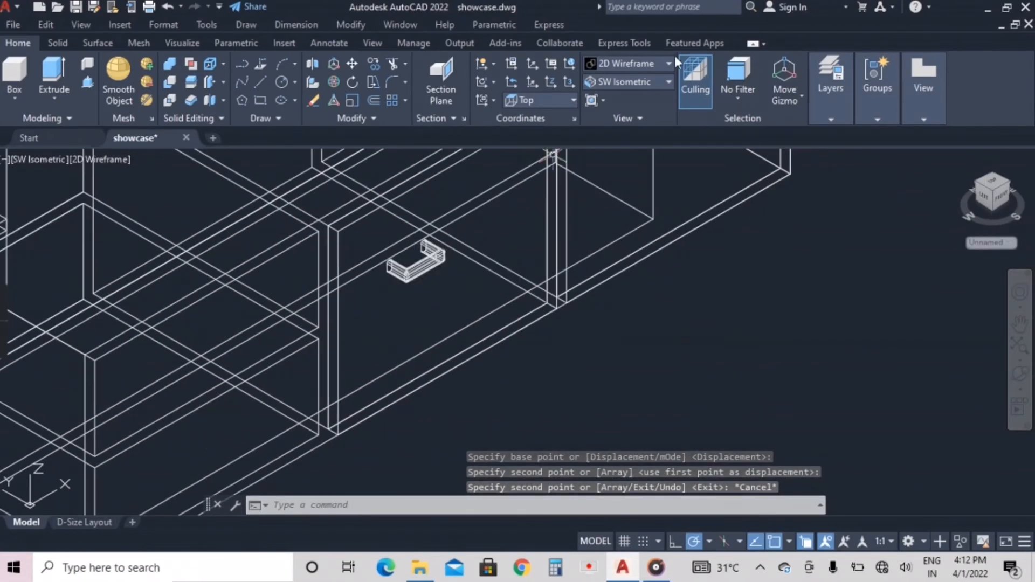
click(669, 64)
click(771, 103)
scroll(555, 304, down, 4)
scroll(499, 291, up, 2)
click(500, 292)
click(352, 64)
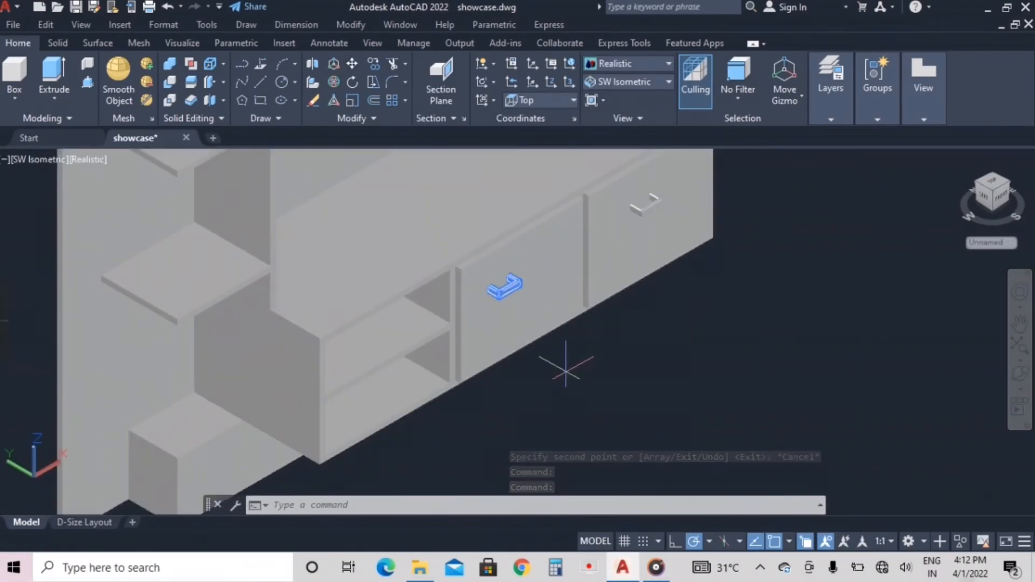
click(564, 415)
click(585, 404)
Shift the end door's handle slightly along the positive X axis
middle_drag(650, 209, 592, 267)
click(592, 267)
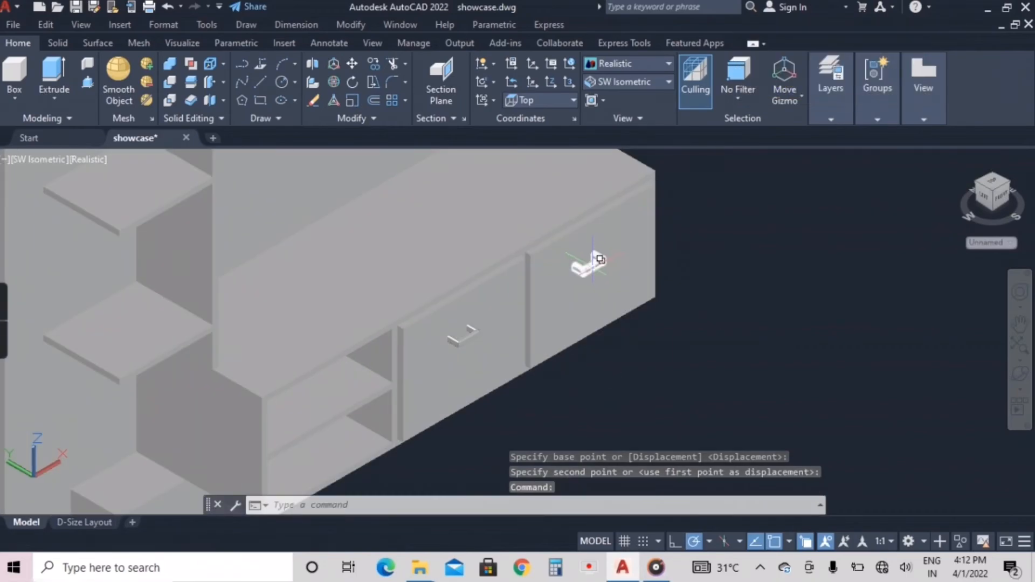
click(352, 64)
click(648, 412)
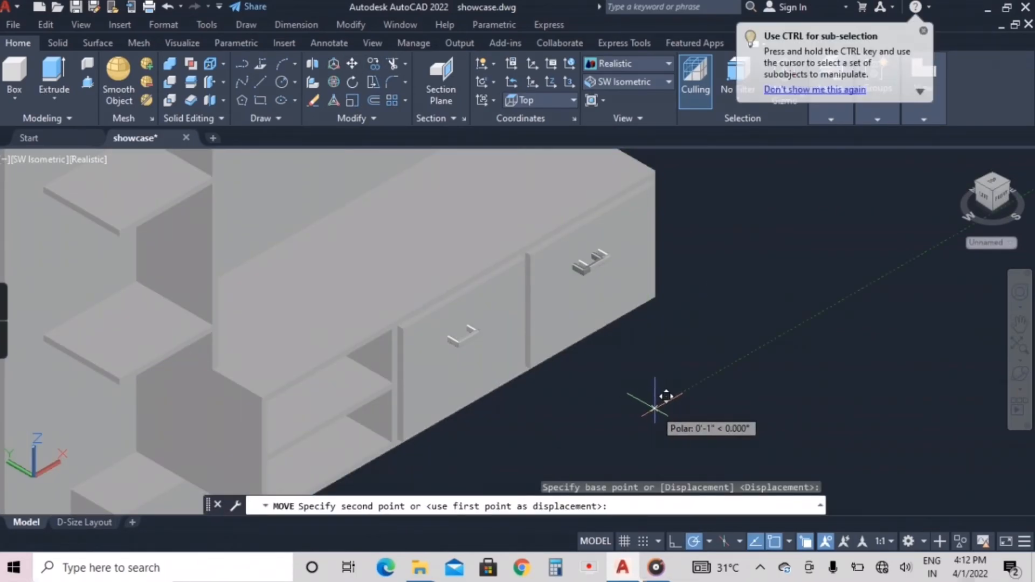
click(667, 396)
scroll(623, 409, down, 5)
key(Escape)
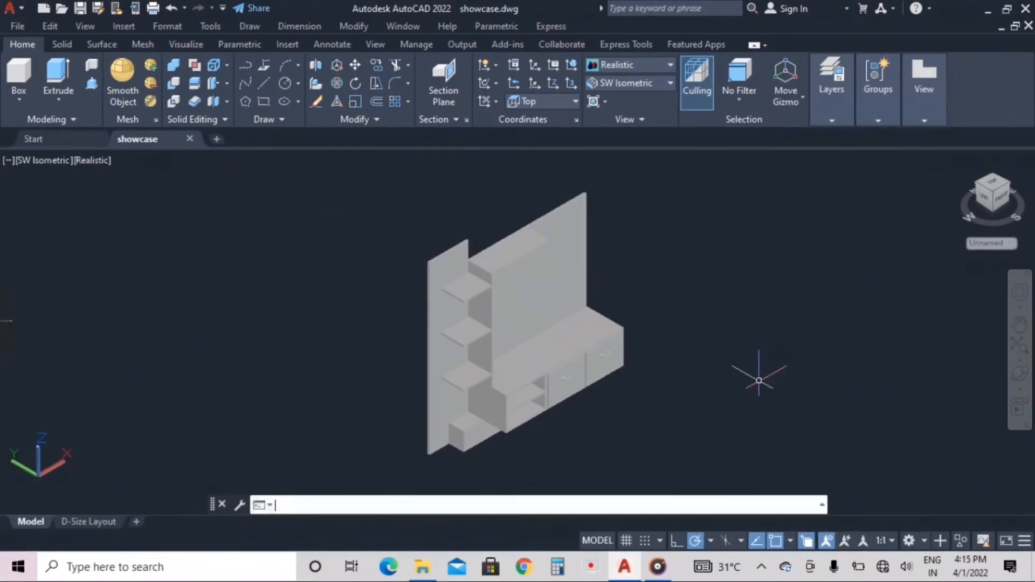
Open the materials browser with the MAT command and search it for "wood"
text(mat)
key(Return)
click(943, 116)
text(wood)
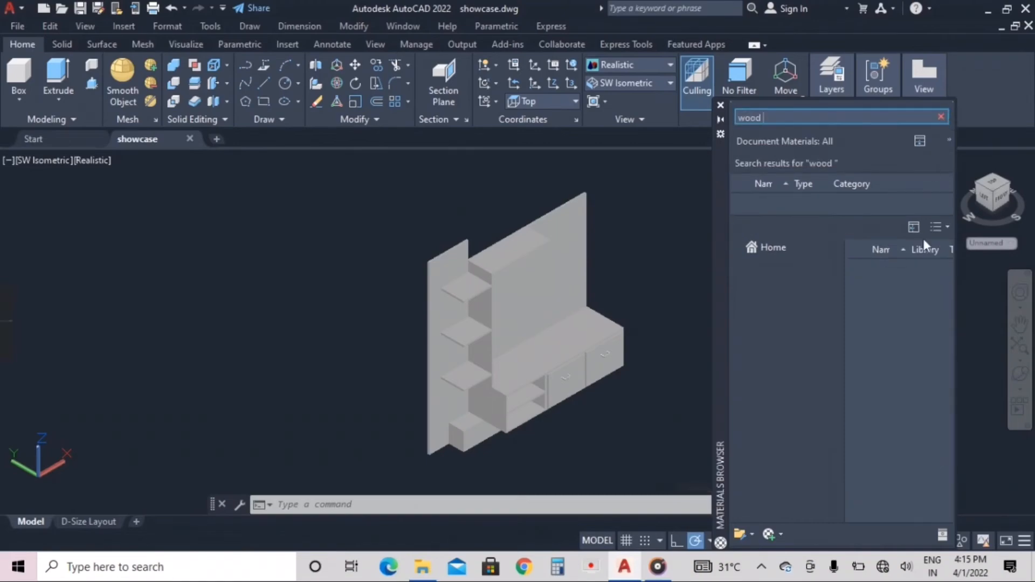
drag(562, 260, 561, 260)
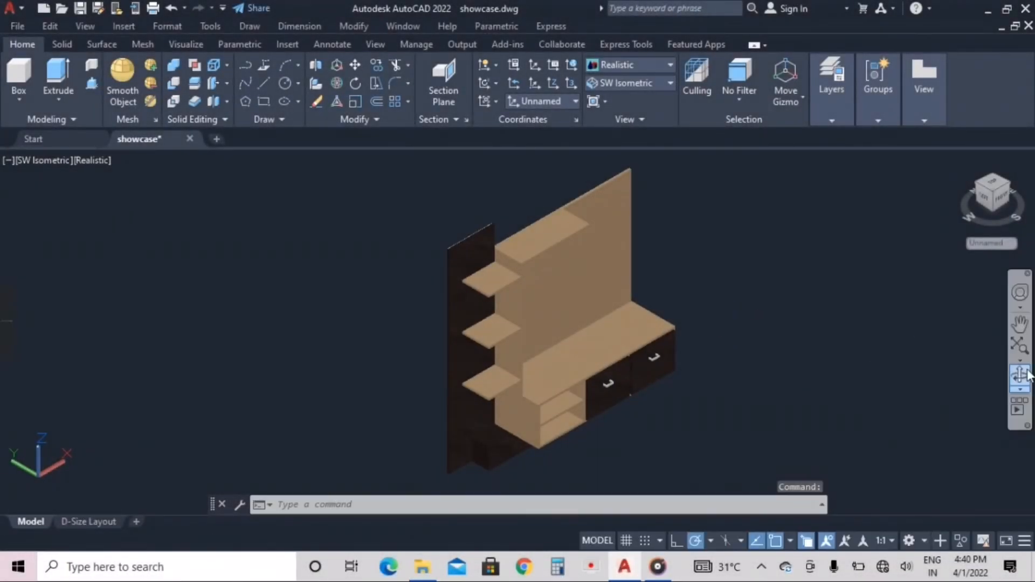
Examine the finished showcase with its light and dark materials from the front and the back
click(1019, 375)
drag(862, 389, 539, 443)
key(Escape)
click(1018, 327)
drag(639, 399, 684, 391)
scroll(655, 403, up, 5)
scroll(658, 400, down, 1)
drag(641, 426, 605, 464)
scroll(607, 410, down, 1)
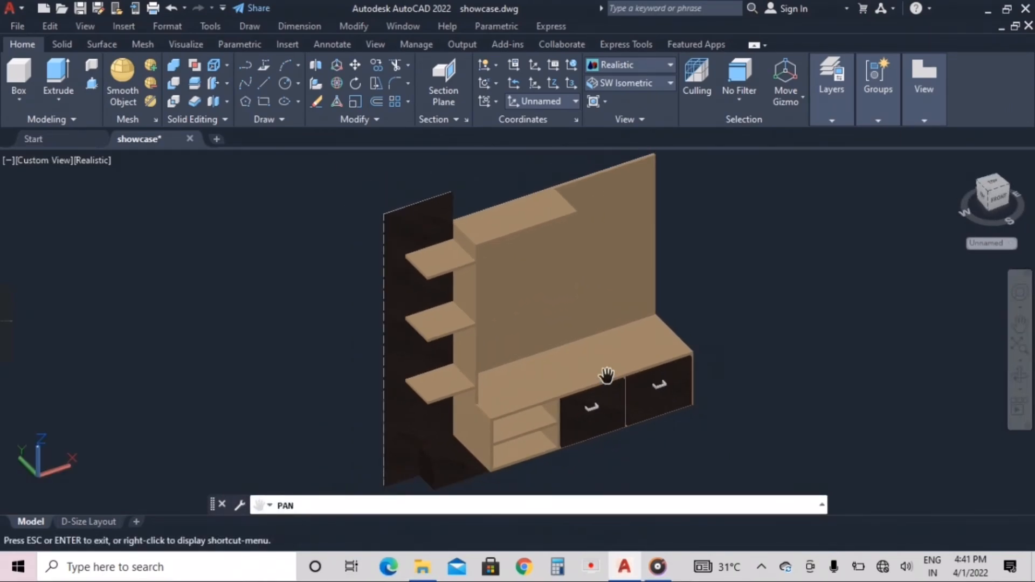
click(1018, 375)
drag(836, 405, 715, 419)
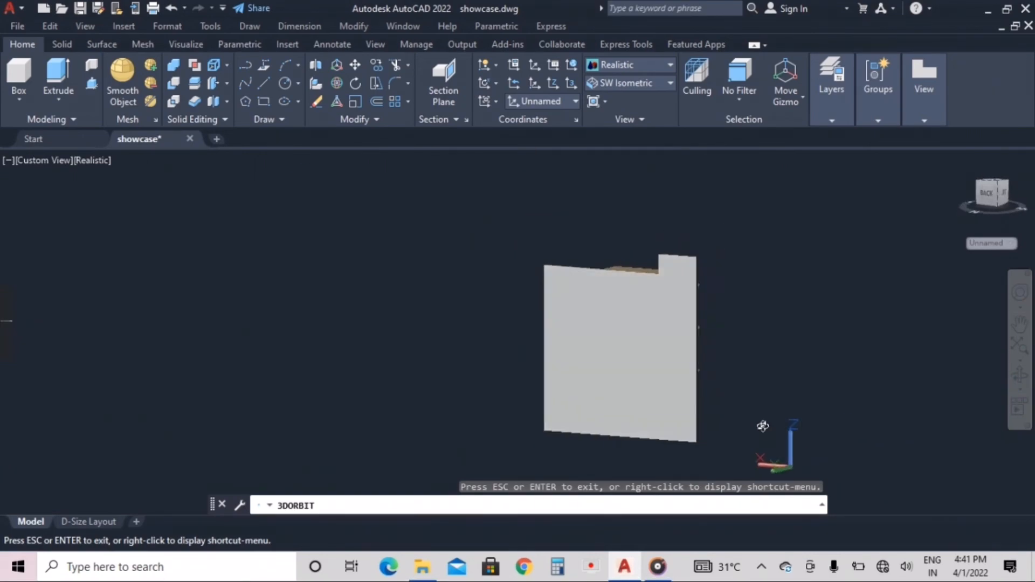
drag(531, 359, 485, 367)
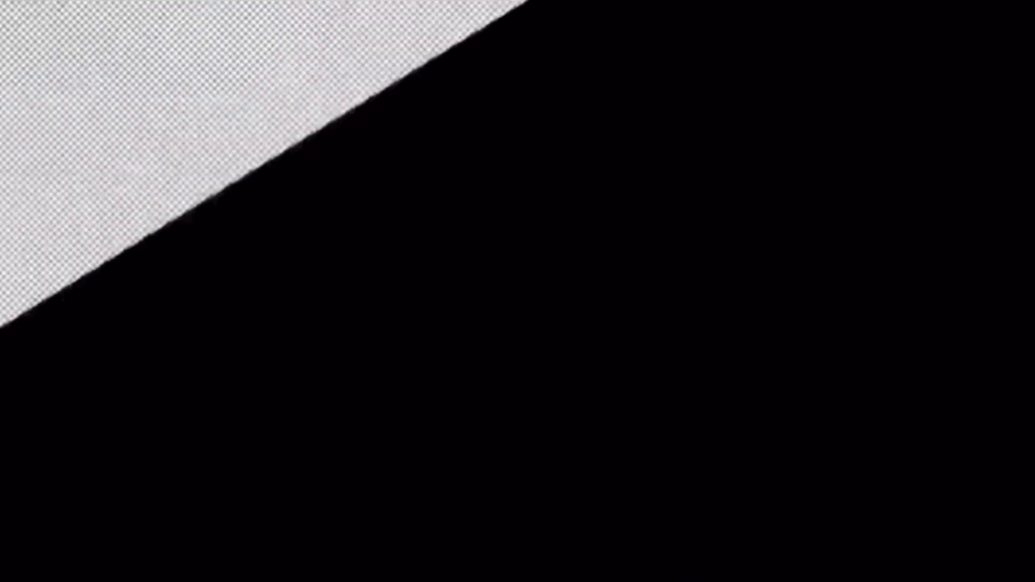